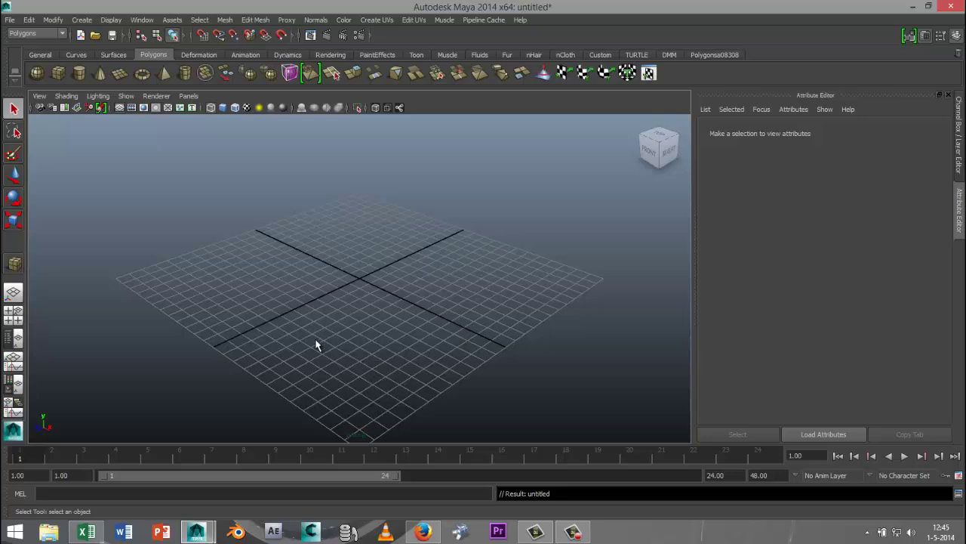
Create a flat, wide polygon cube on the grid as the seat slab and display it shaded.
left_click_drag(338, 357, 373, 350, "alt")
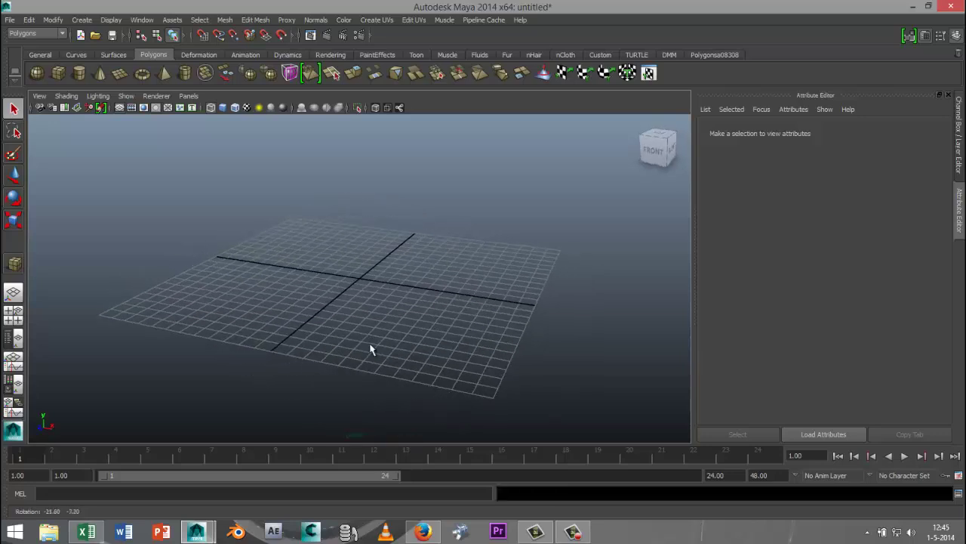
left_click(55, 73)
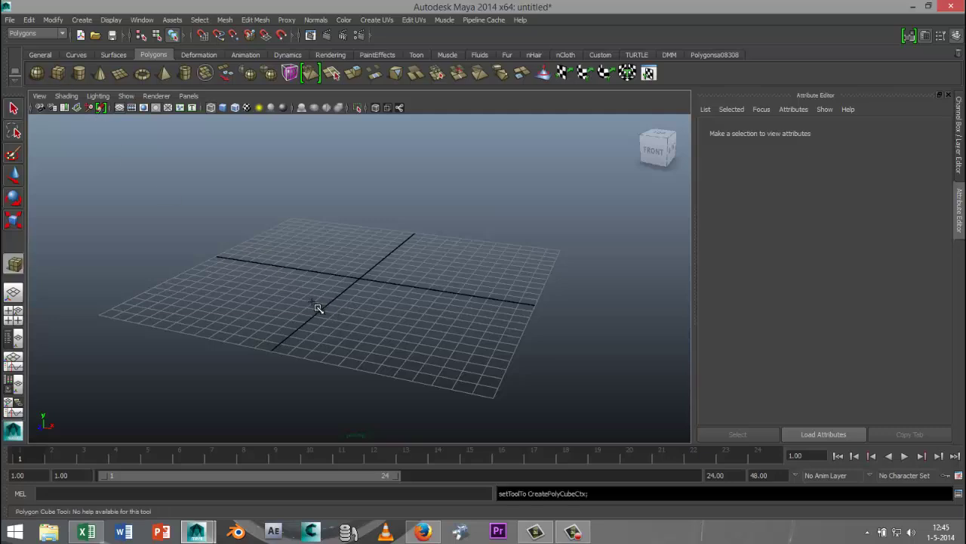
left_click_drag(310, 305, 513, 291)
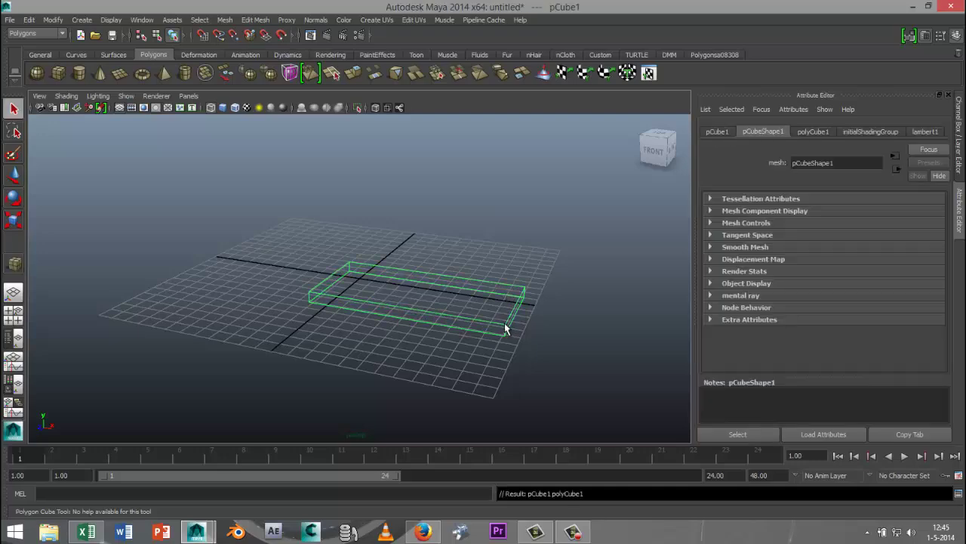
key("5")
left_click_drag(530, 371, 453, 367, "alt")
scroll(453, 367, "up", 3)
middle_click_drag(453, 367, 380, 373, "alt")
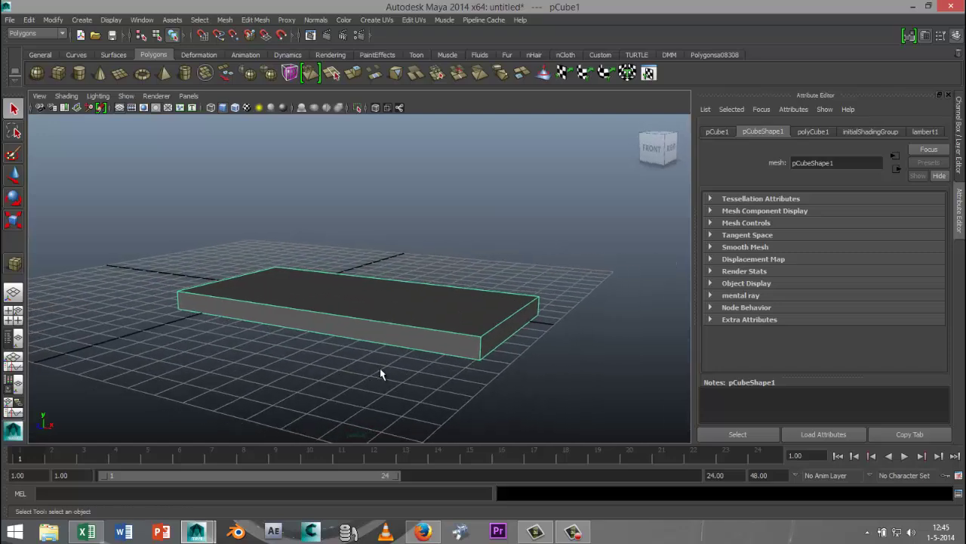
Select all edges of the slab and bevel them.
right_click(426, 333)
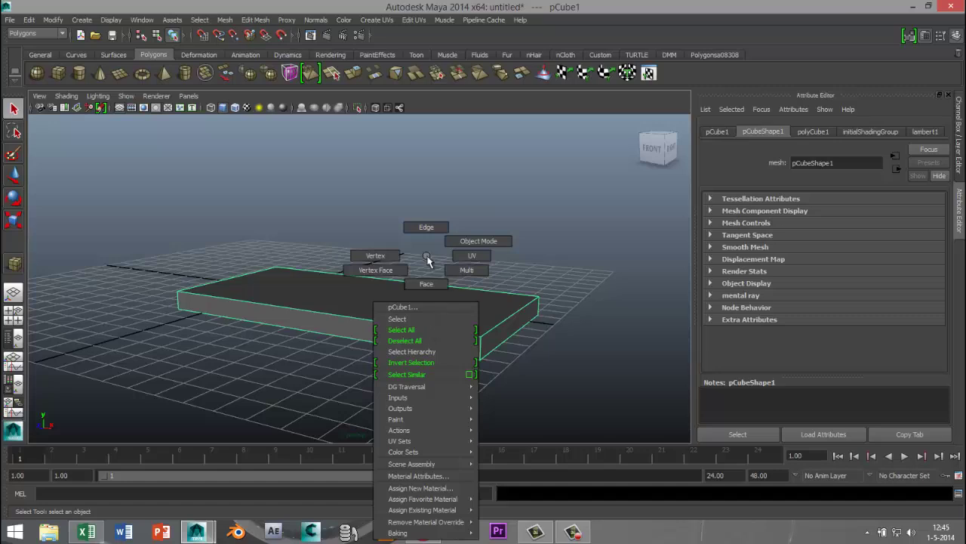
left_click(426, 227)
left_click_drag(166, 239, 561, 405)
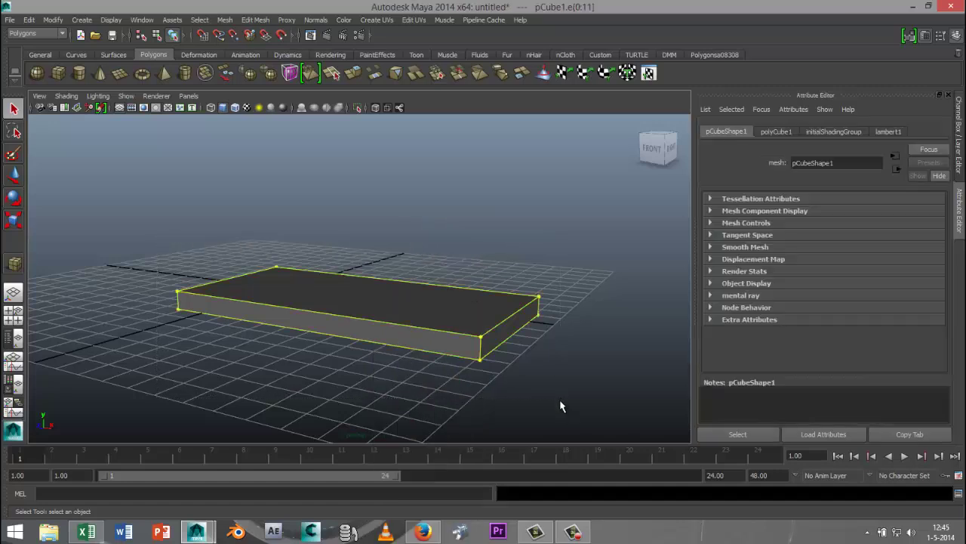
key("F8")
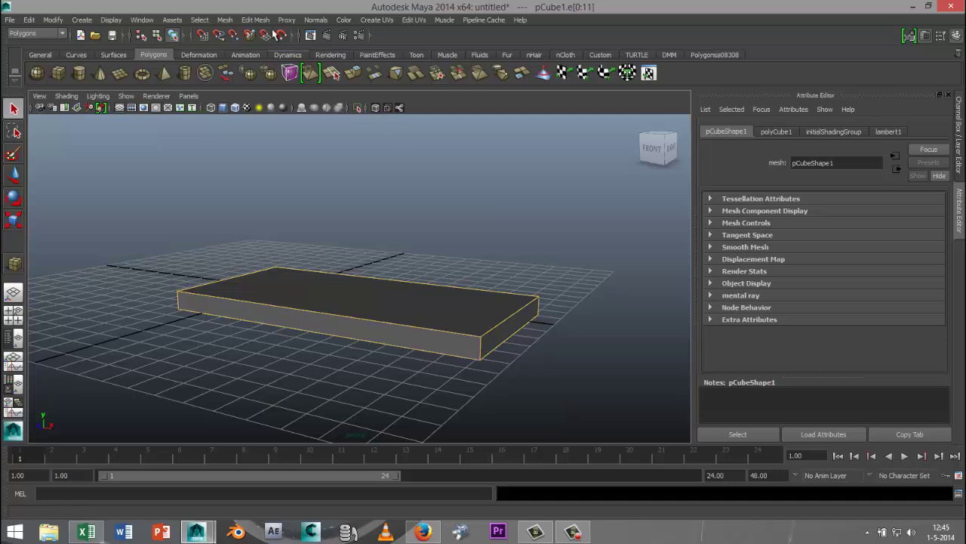
left_click(255, 20)
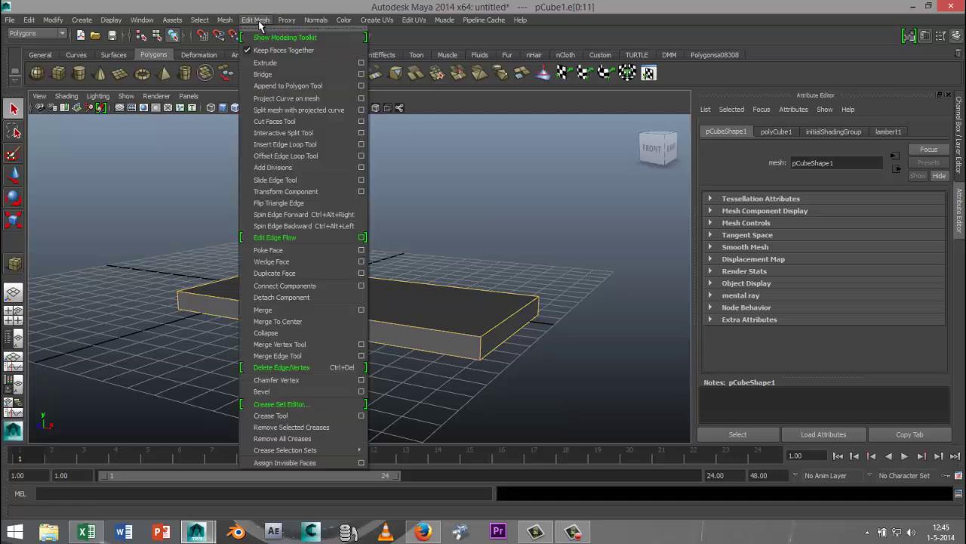
left_click(313, 391)
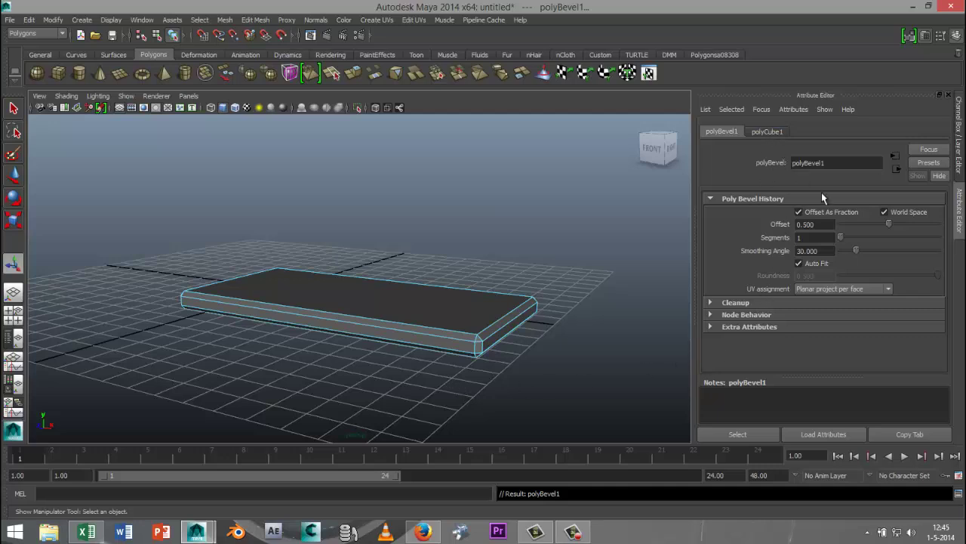
Set the bevel to 4 segments, return the slab to object mode and deselect it.
left_click_drag(849, 240, 860, 242)
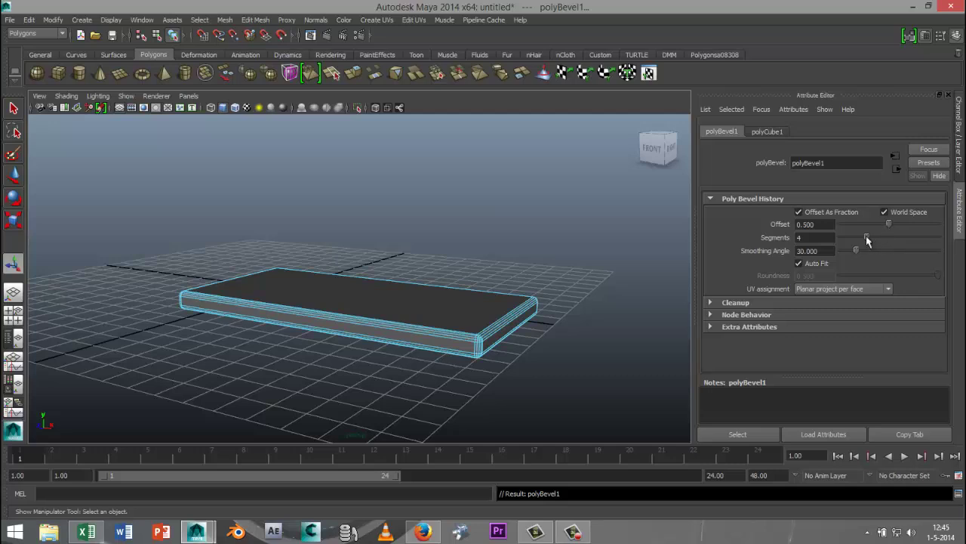
left_click(553, 385)
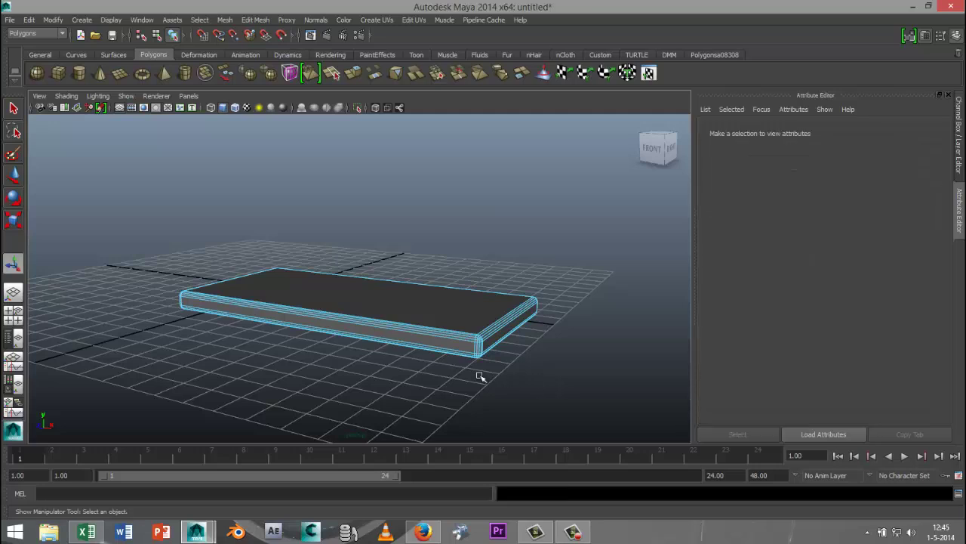
right_click_drag(481, 310, 539, 243)
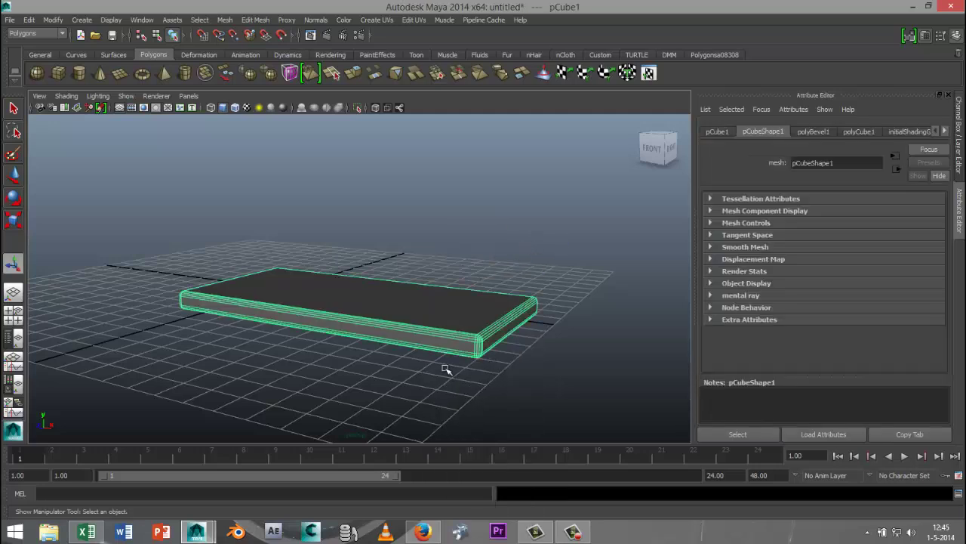
left_click(445, 369)
scroll(431, 376, "up", 3)
scroll(431, 376, "down", 3)
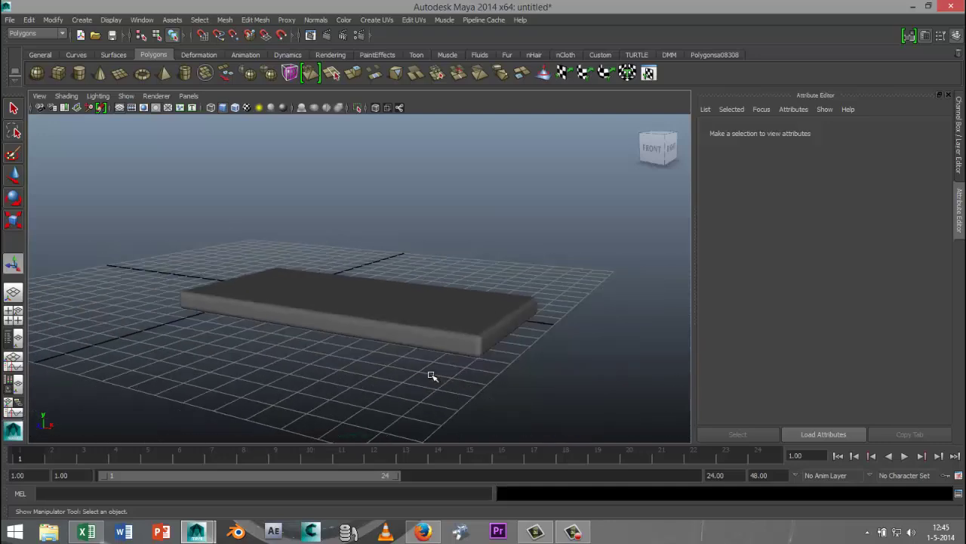
mouse_move(431, 376)
left_mouse_down("alt")
mouse_move(440, 386)
mouse_move(438, 375)
left_mouse_up("alt")
Duplicate the bevelled slab and rotate the copy about the X axis to about -107° as a backward-leaning backrest.
left_click(477, 335)
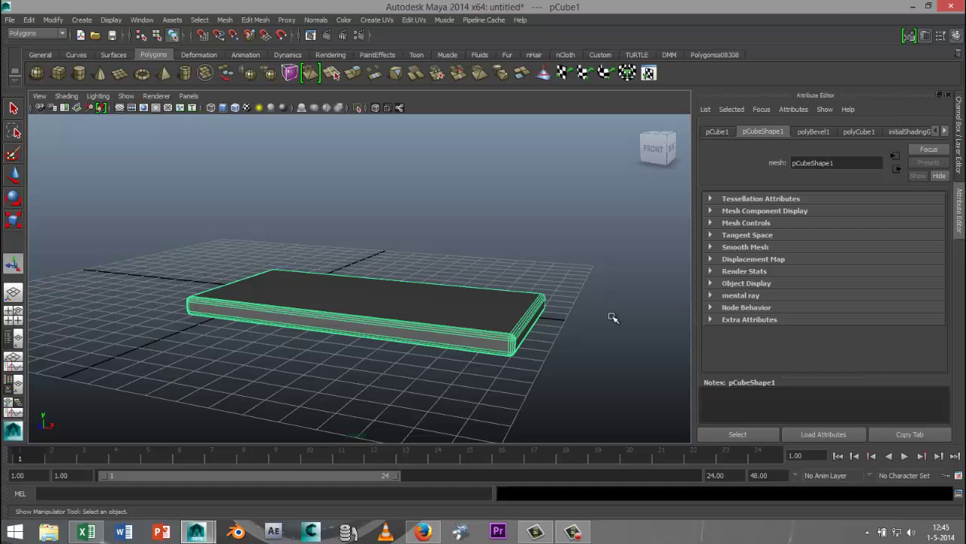
key("ctrl+d")
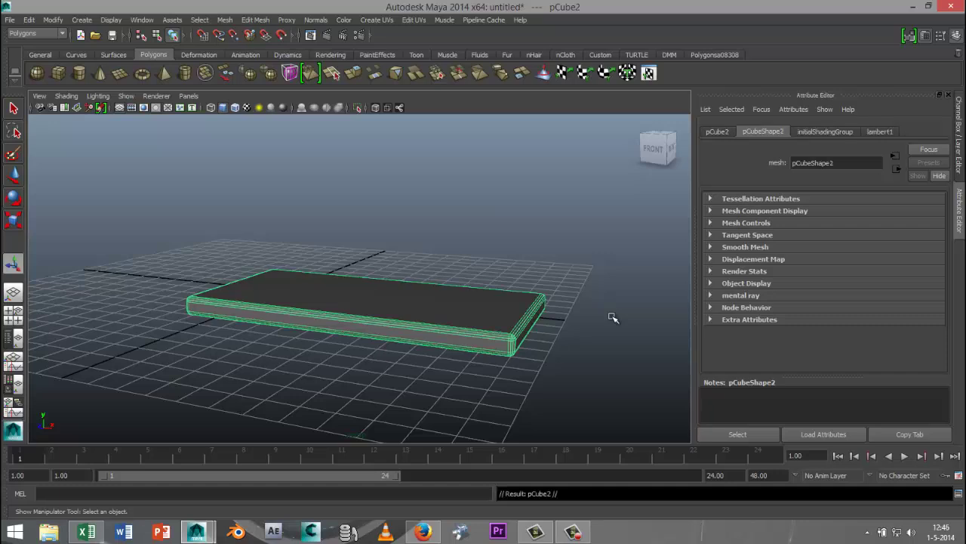
key("e")
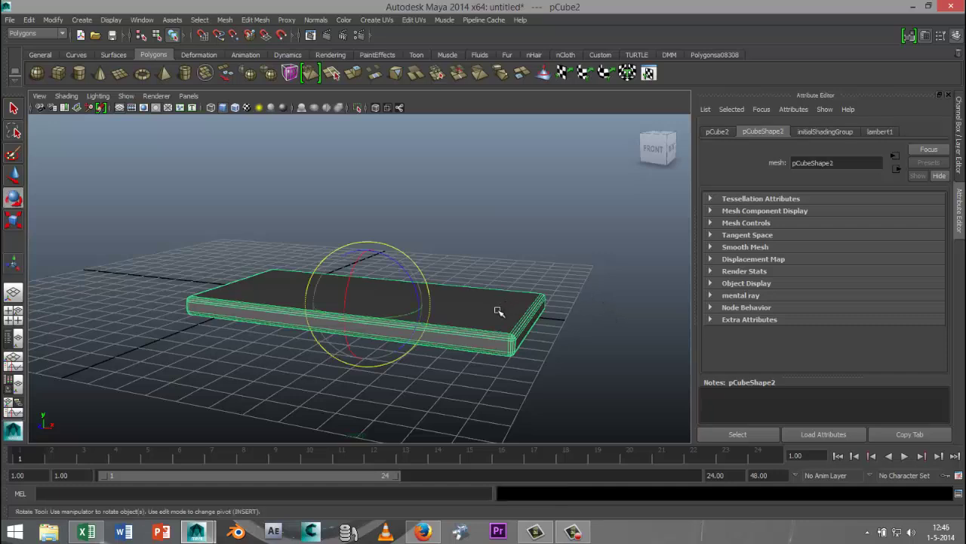
left_click_drag(348, 302, 362, 240)
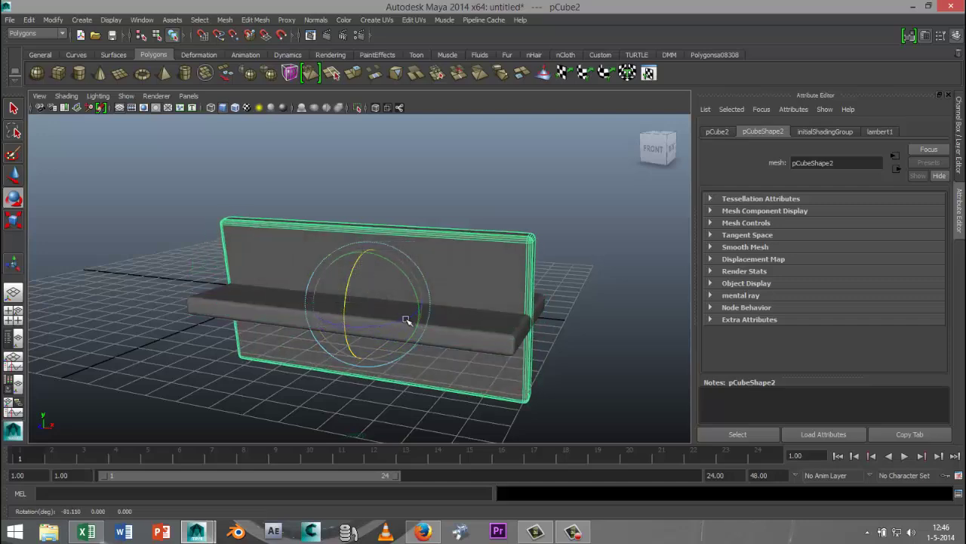
left_click_drag(521, 369, 408, 343, "alt")
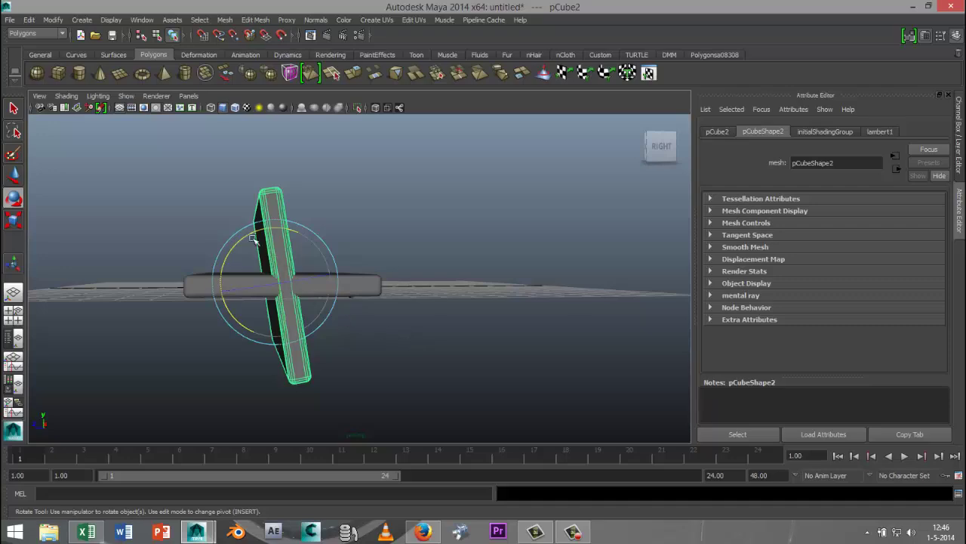
left_click_drag(244, 231, 255, 310)
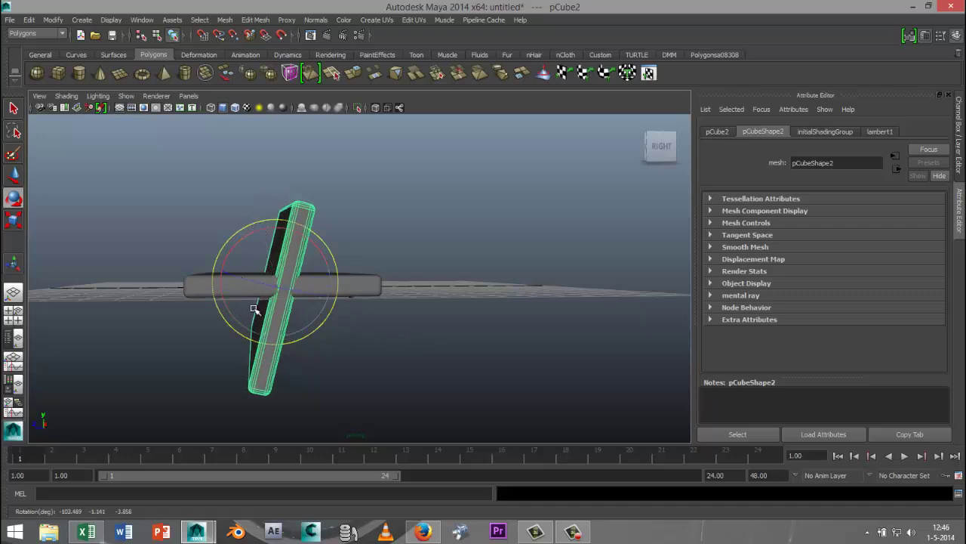
key("ctrl+z")
left_click_drag(385, 297, 321, 291, "alt")
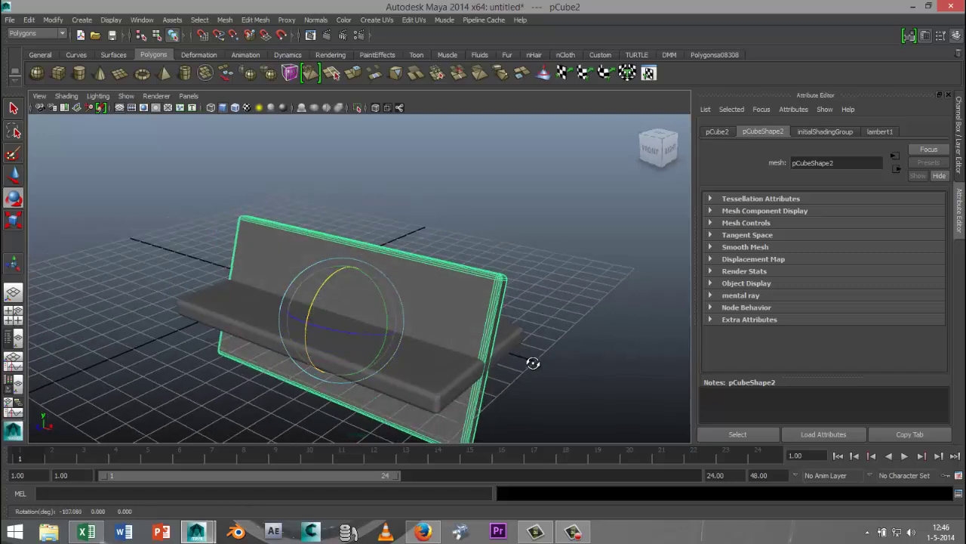
left_click_drag(533, 363, 461, 348, "alt")
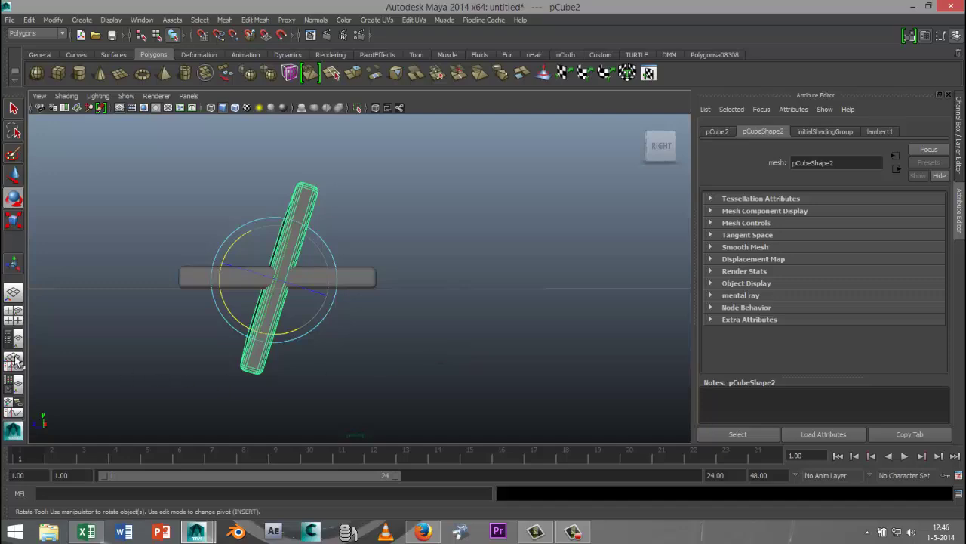
Using the side view, move the backrest up to about Y 3.0 and back to the seat's rear edge.
left_click(13, 311)
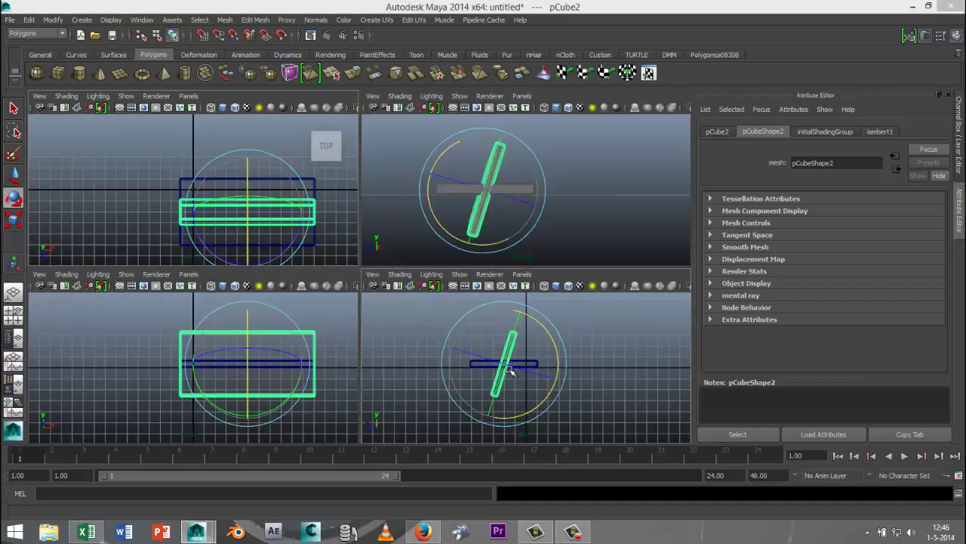
key("space")
key("w")
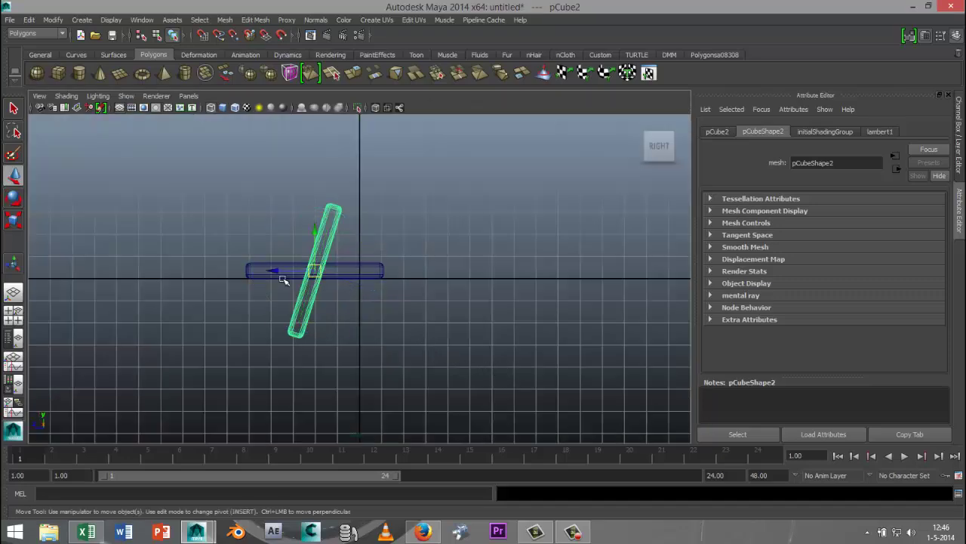
left_click_drag(276, 269, 337, 270)
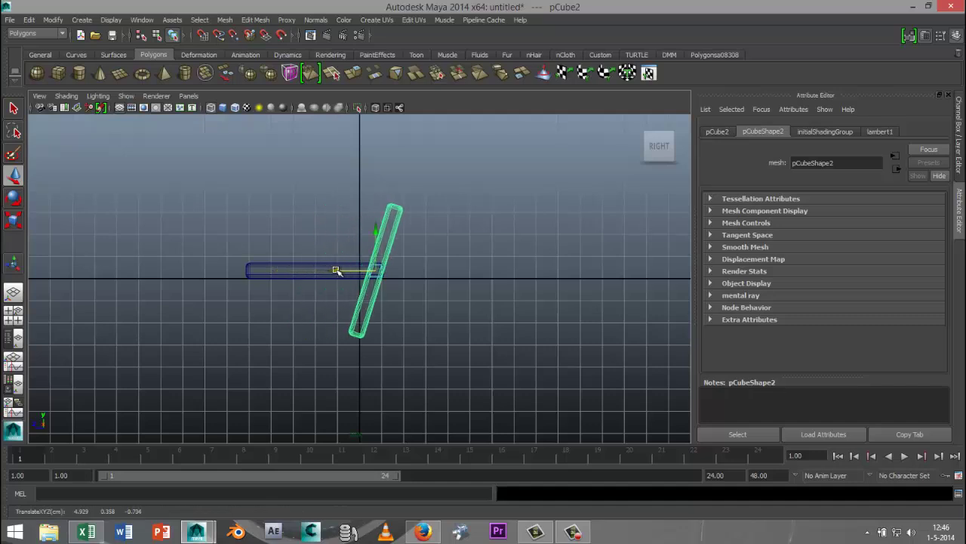
left_click_drag(376, 228, 380, 179)
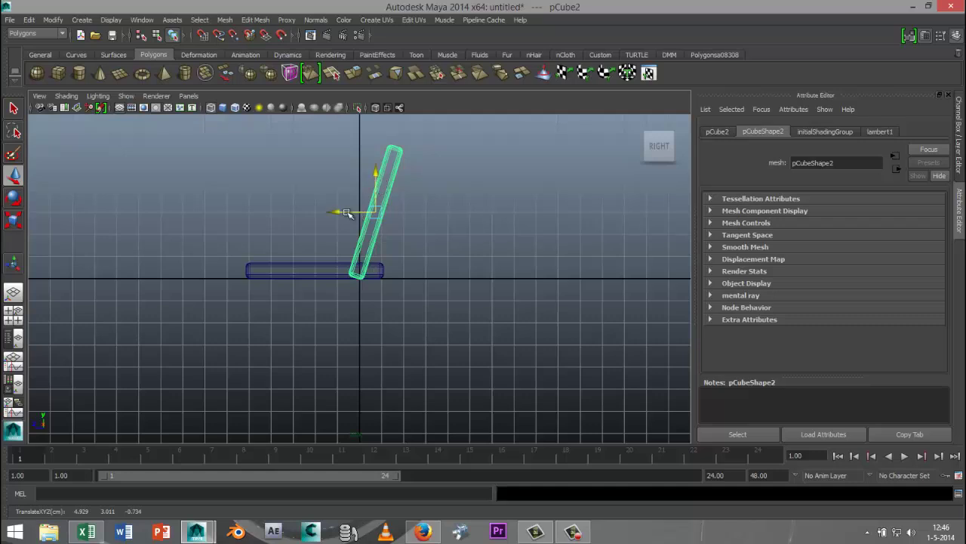
left_click_drag(342, 211, 360, 210)
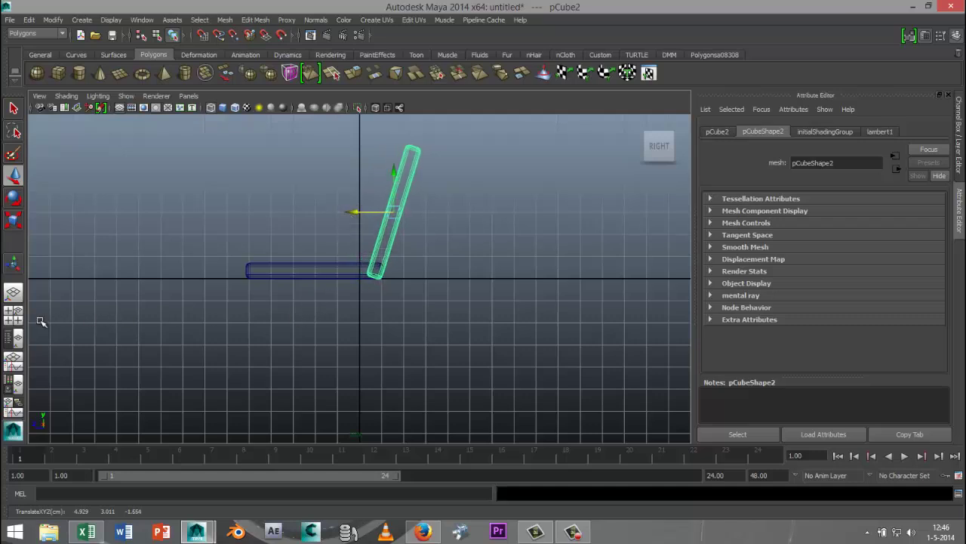
left_click(12, 314)
key("space")
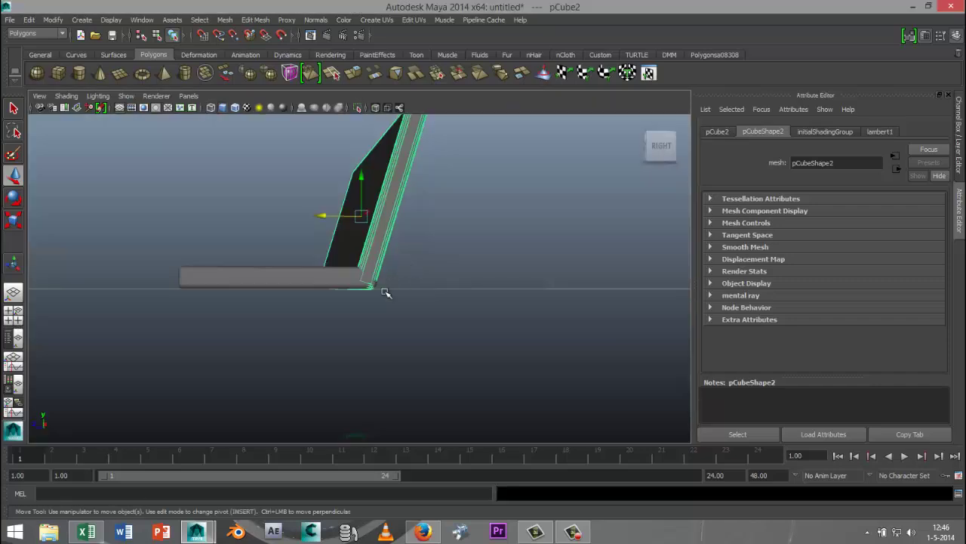
left_click_drag(380, 327, 448, 344, "alt")
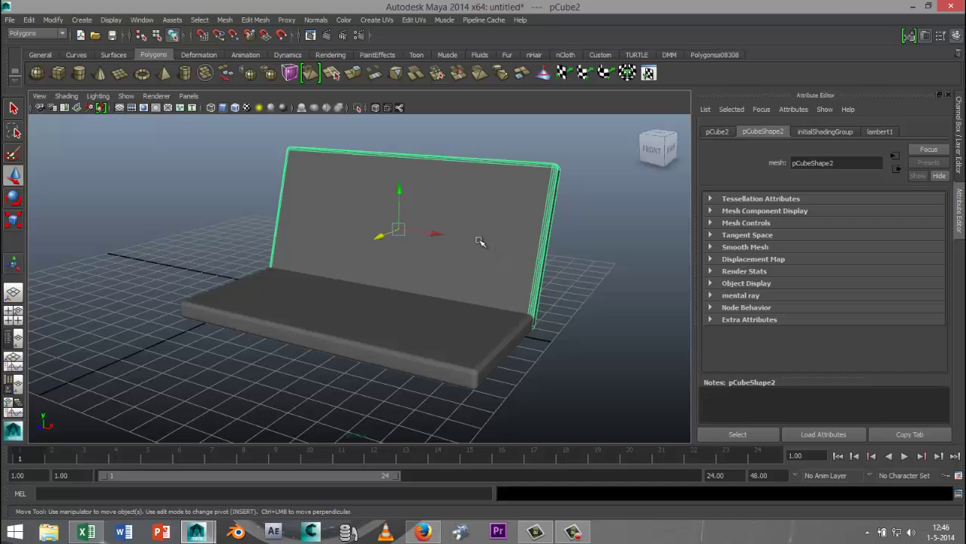
Scale the backrest's height to about 0.56 along its Z axis and lower it to about Y 1.8, onto the seat.
key("r")
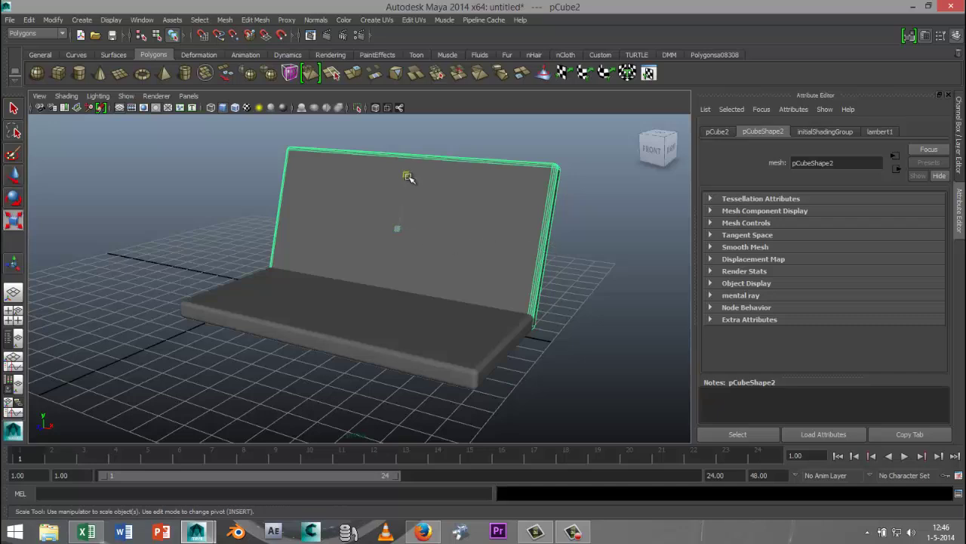
left_click_drag(408, 176, 405, 200)
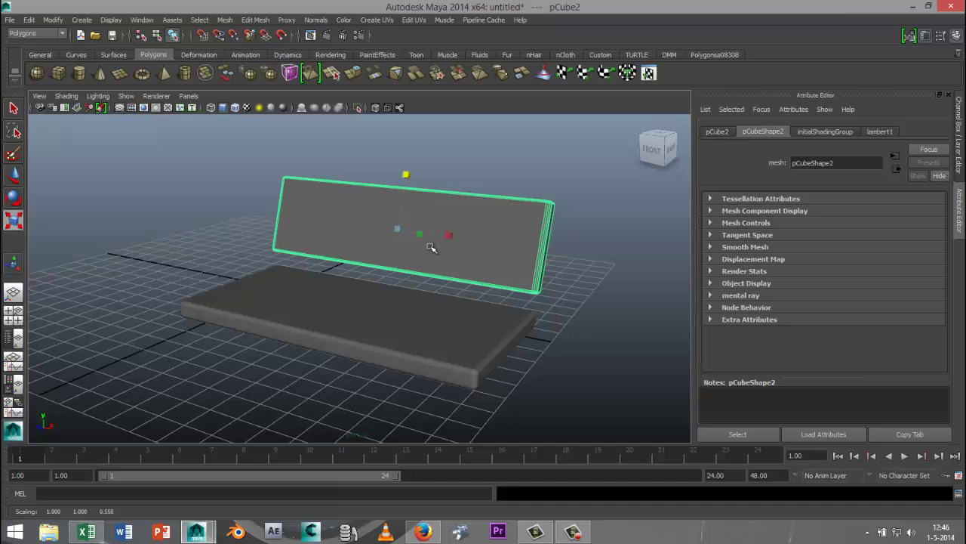
key("w")
left_click_drag(402, 191, 404, 219)
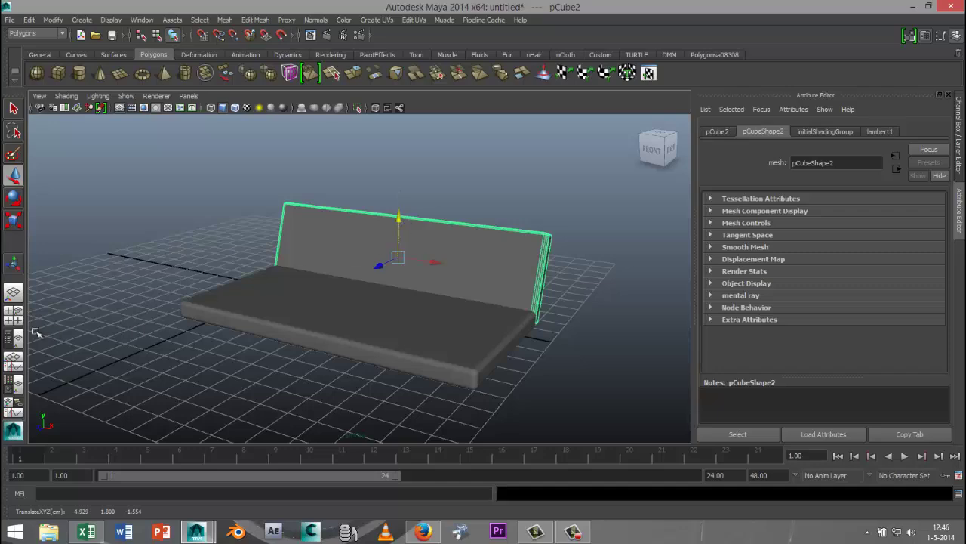
Using the side view, shift the backrest forward to about Z -1.28 so its base meets the seat's rear edge.
left_click(13, 361)
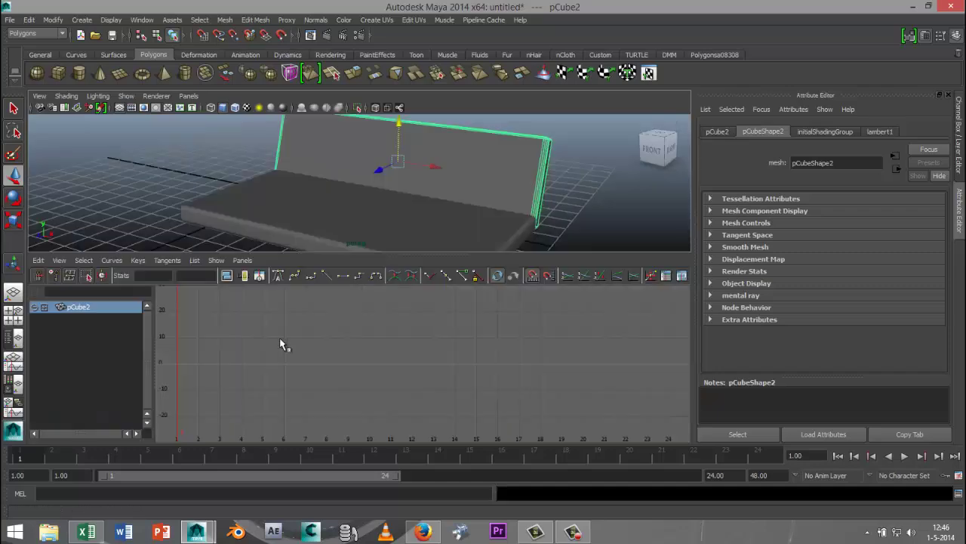
left_click(13, 311)
key("space")
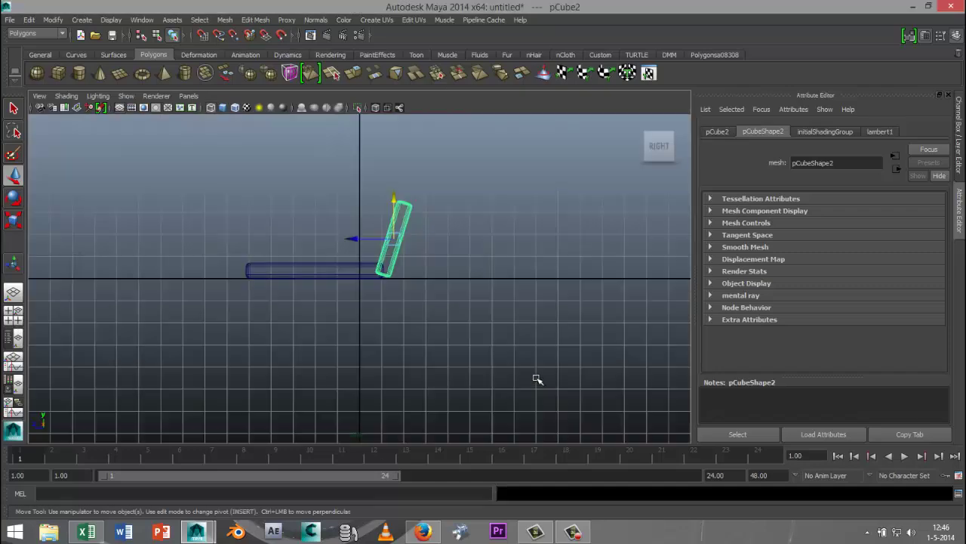
left_click_drag(373, 239, 368, 239)
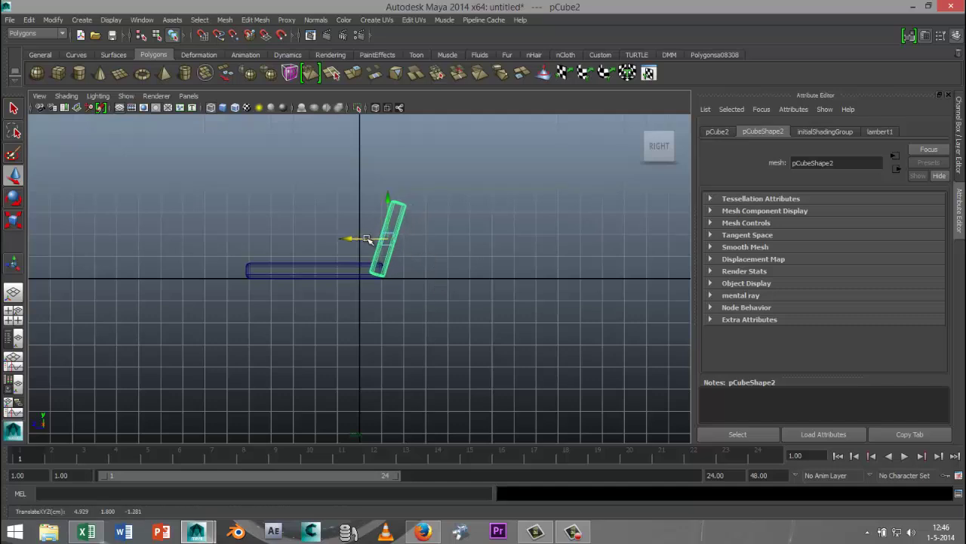
Shorten the seat slab's depth along Z and slide it back to about Z 1.1 so its rear edge meets the backrest.
left_click(326, 266)
key("r")
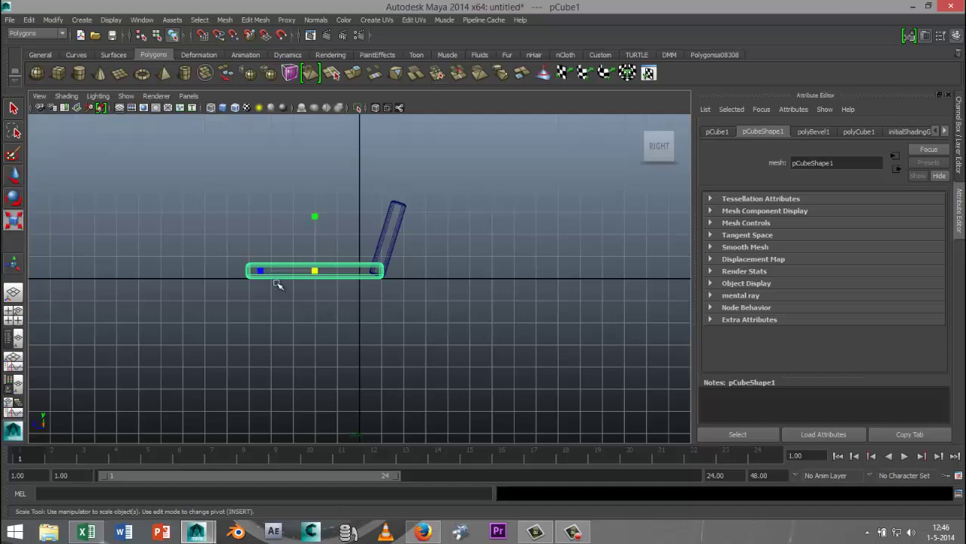
left_click_drag(261, 273, 293, 273)
key("w")
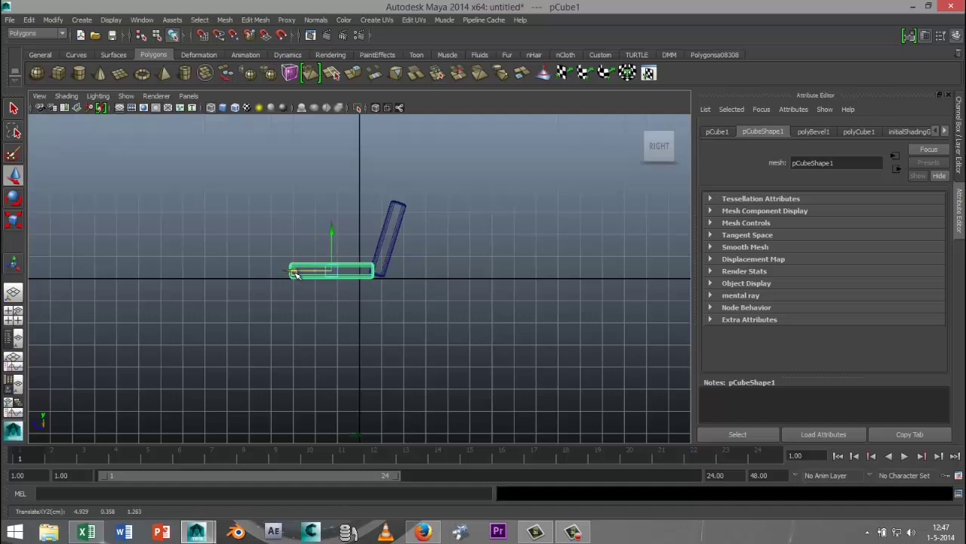
key("r")
left_click(277, 272)
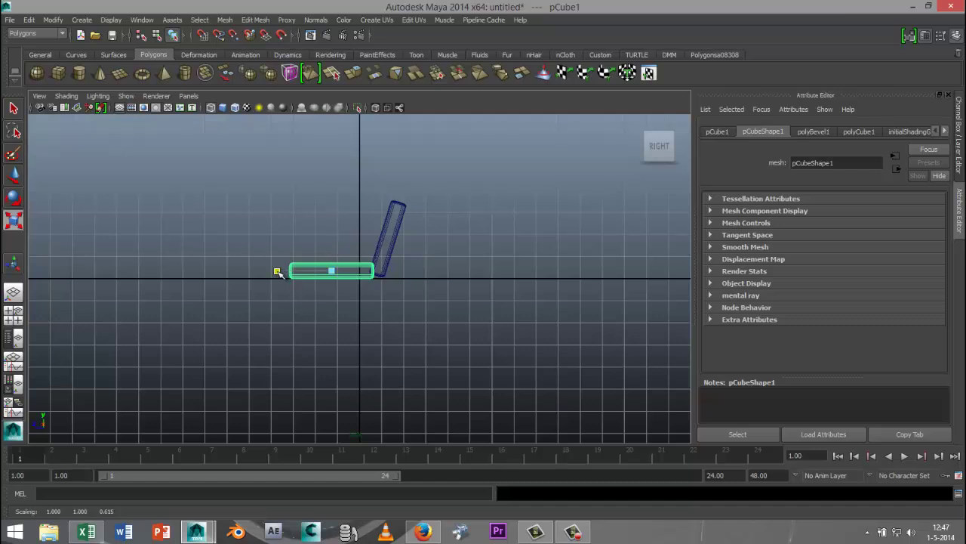
left_click_drag(277, 273, 302, 275)
key("w")
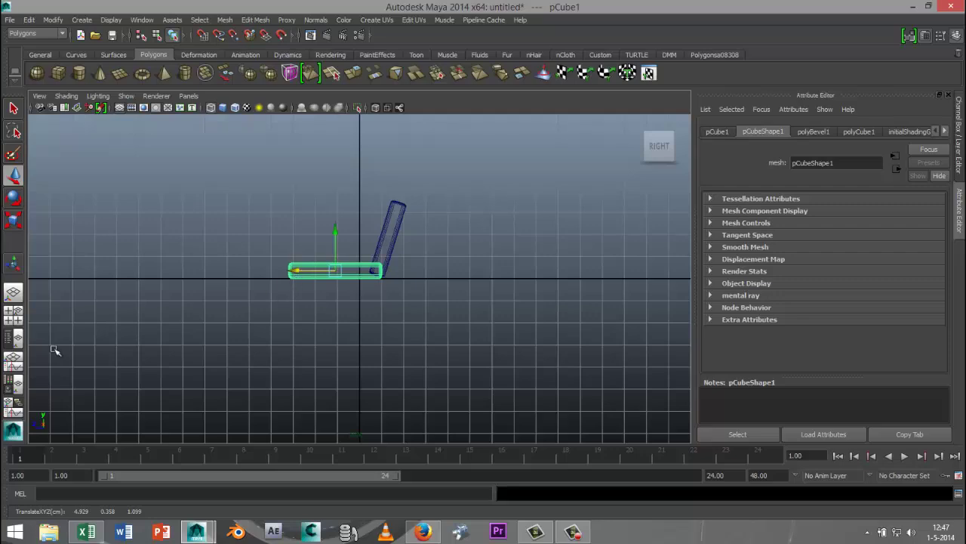
Create an upright, elongated polygon cube in front of the seat's left end as the armrest block.
left_click(13, 316)
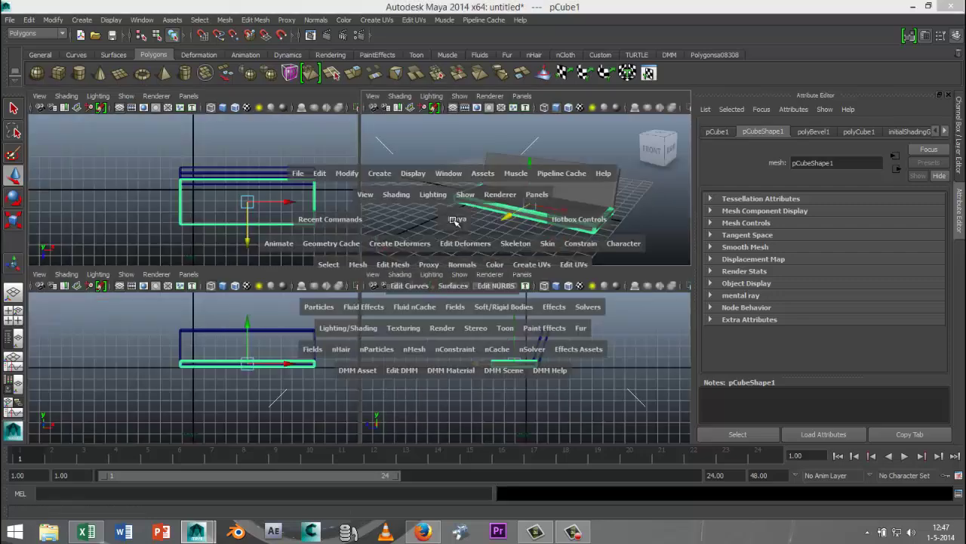
key("space")
left_click_drag(367, 339, 412, 338, "alt")
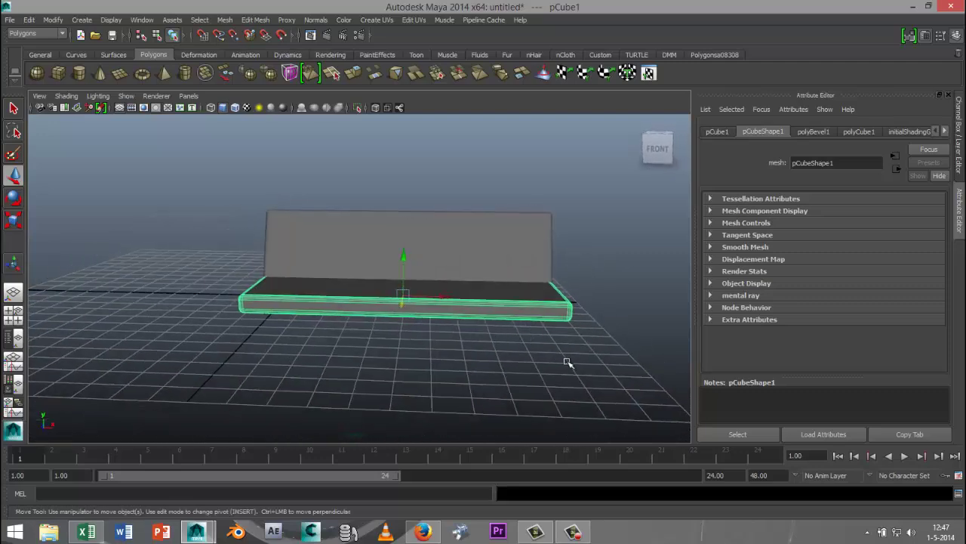
left_click_drag(565, 358, 469, 350, "alt")
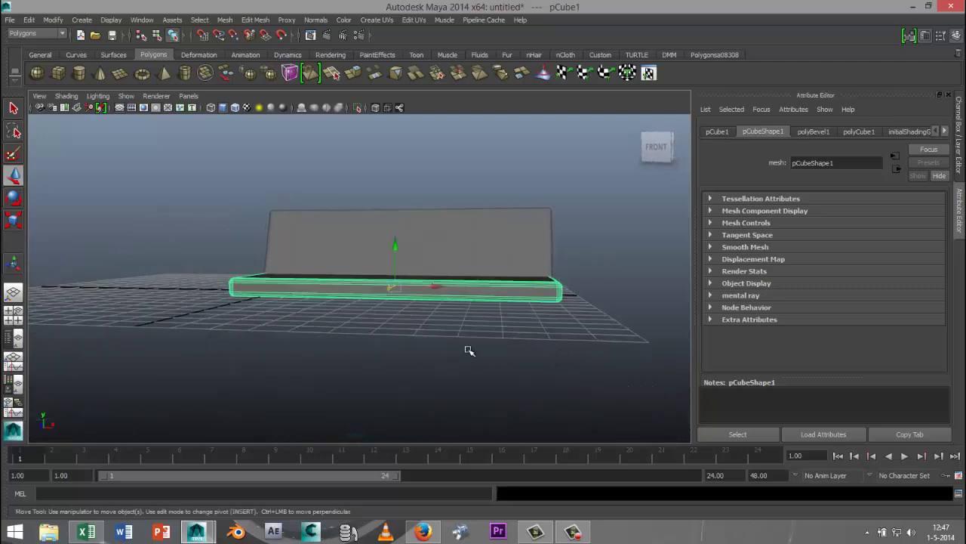
left_click(59, 73)
left_click_drag(227, 291, 234, 315, "alt")
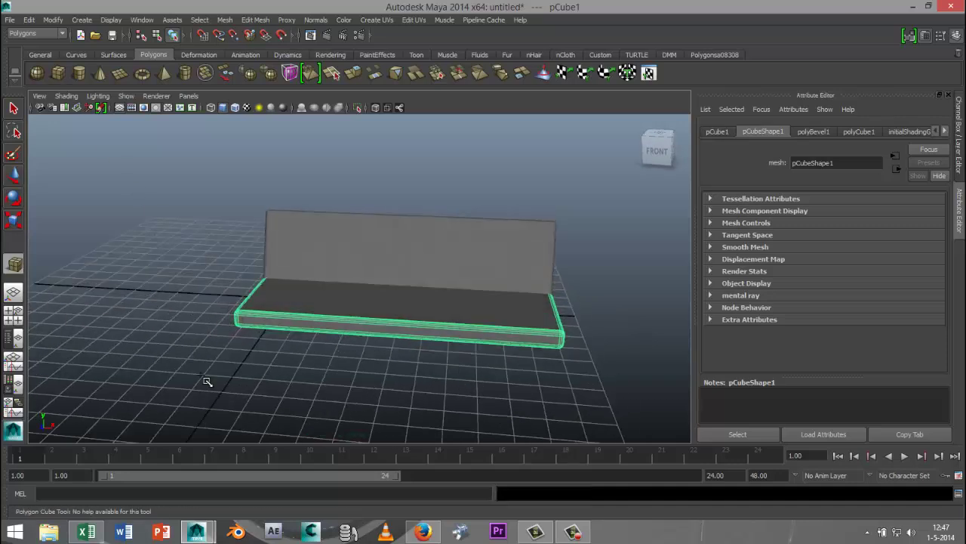
mouse_move(229, 358)
left_mouse_down()
mouse_move(223, 394)
mouse_move(182, 422)
left_mouse_up()
left_click_drag(181, 386, 173, 336)
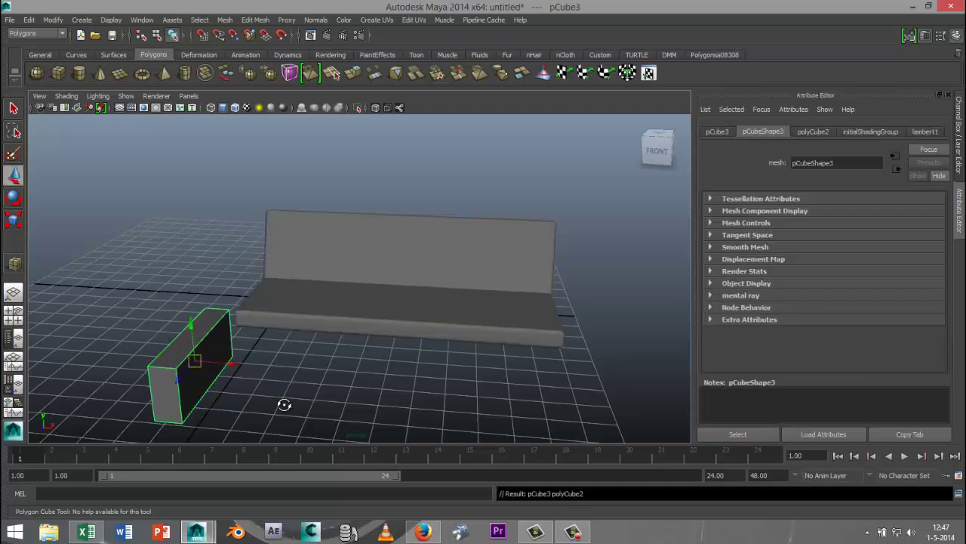
Insert a horizontal edge loop around the armrest block, slightly above mid-height.
left_click_drag(284, 404, 233, 378, "alt")
scroll(161, 340, "up", 4)
middle_click_drag(163, 288, 375, 330, "alt")
left_click_drag(371, 332, 323, 326, "alt")
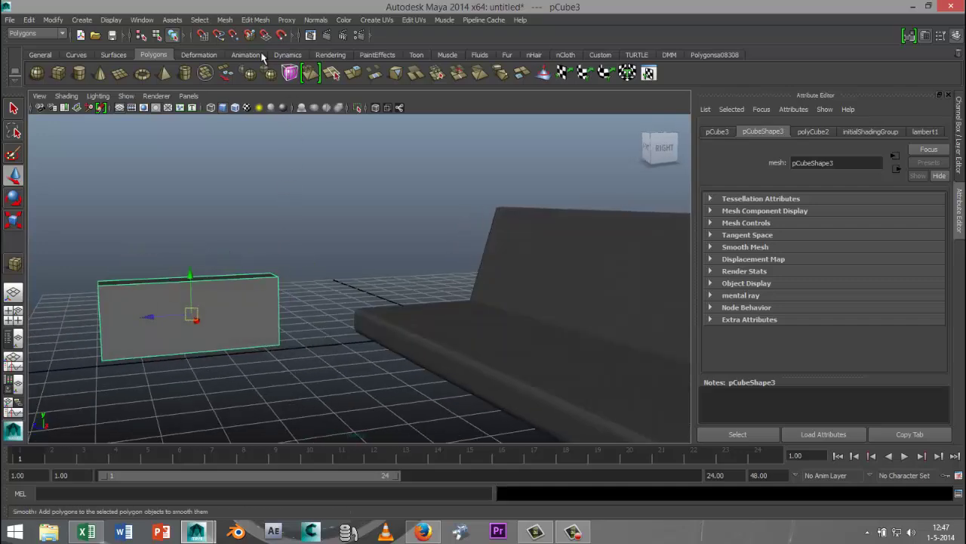
left_click(258, 19)
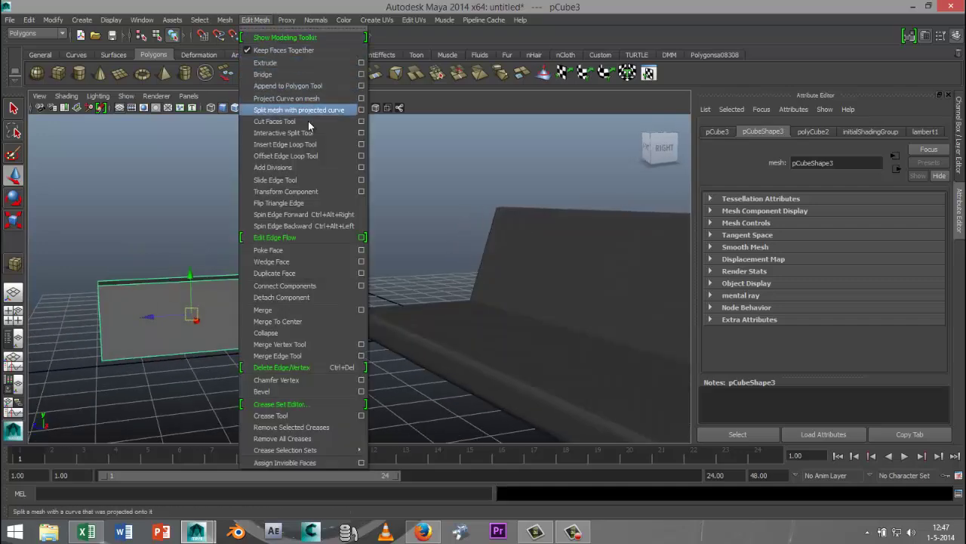
left_click(321, 144)
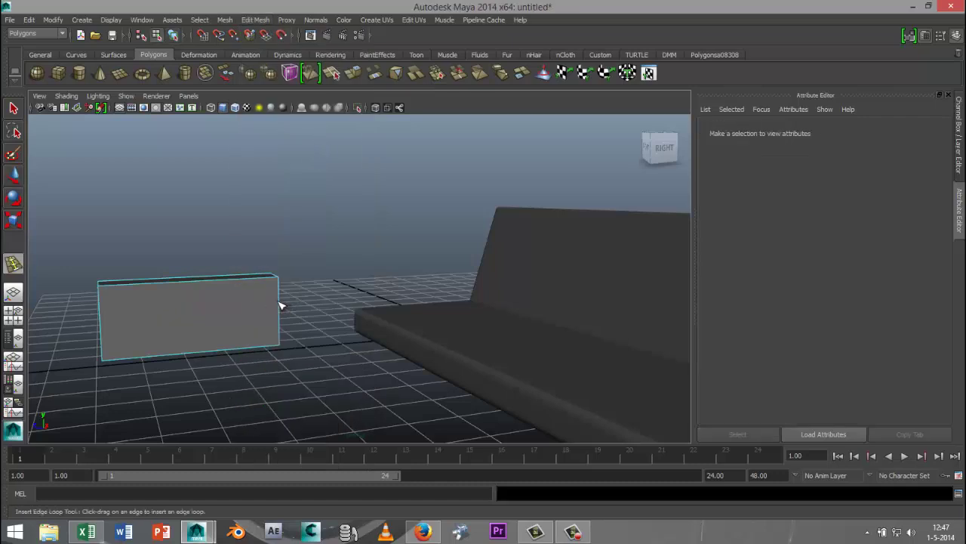
left_click_drag(280, 304, 280, 303)
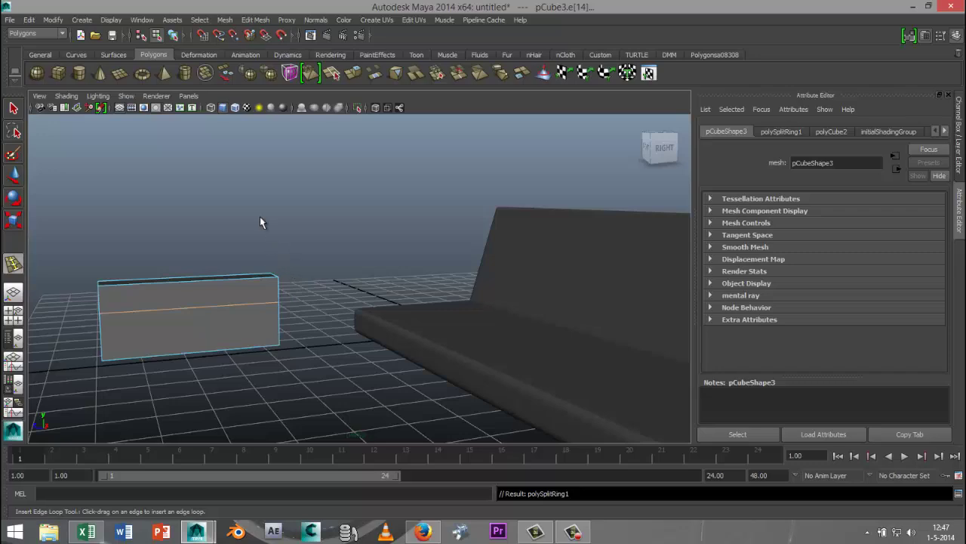
Extrude the long upper side face of the armrest block outward along X to form an overhanging armrest top.
key("q")
left_click_drag(216, 355, 215, 313, "alt")
right_click_drag(216, 300, 227, 288)
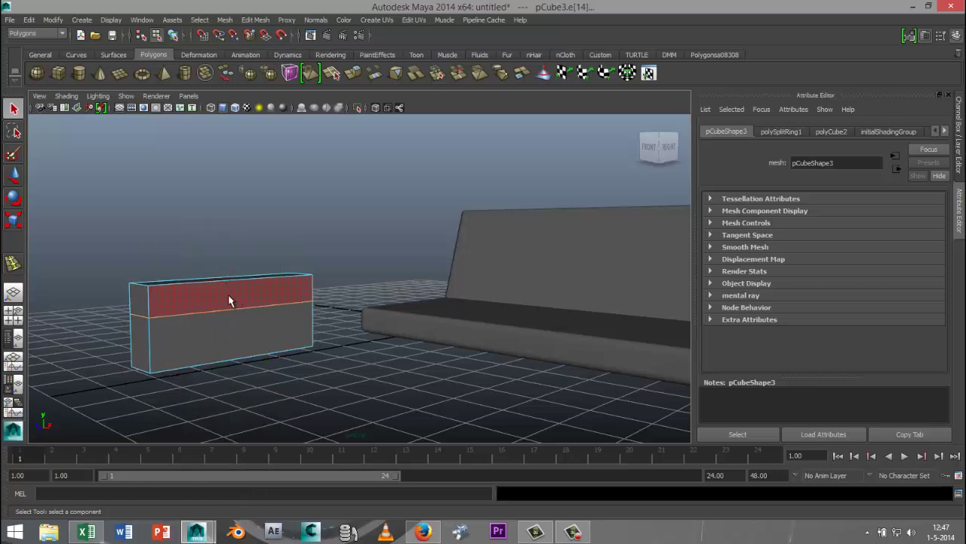
left_click(231, 299)
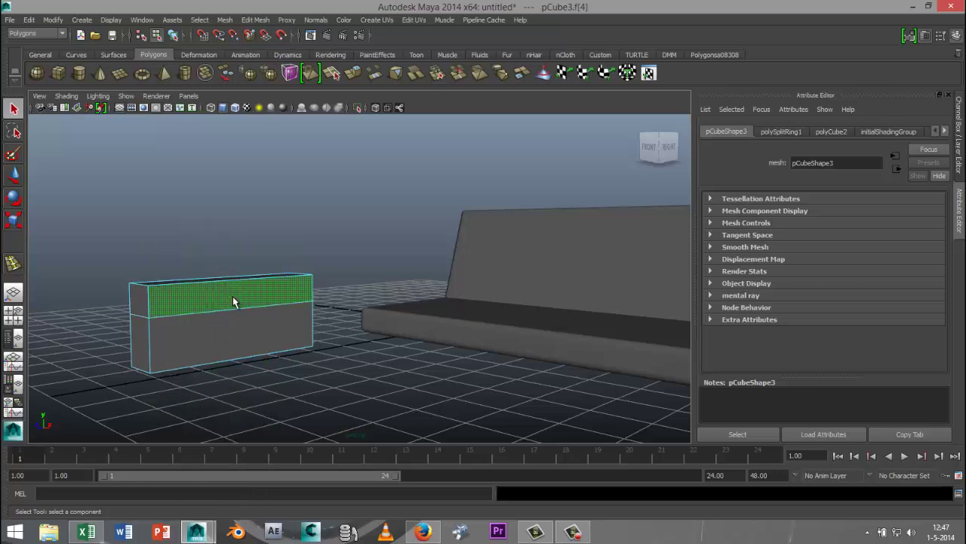
left_click(259, 20)
left_click(280, 66)
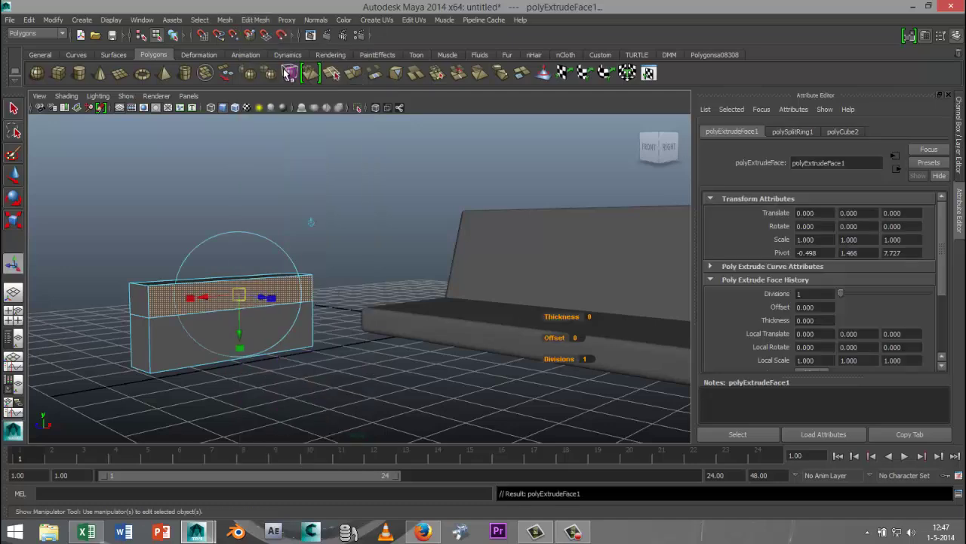
key("w")
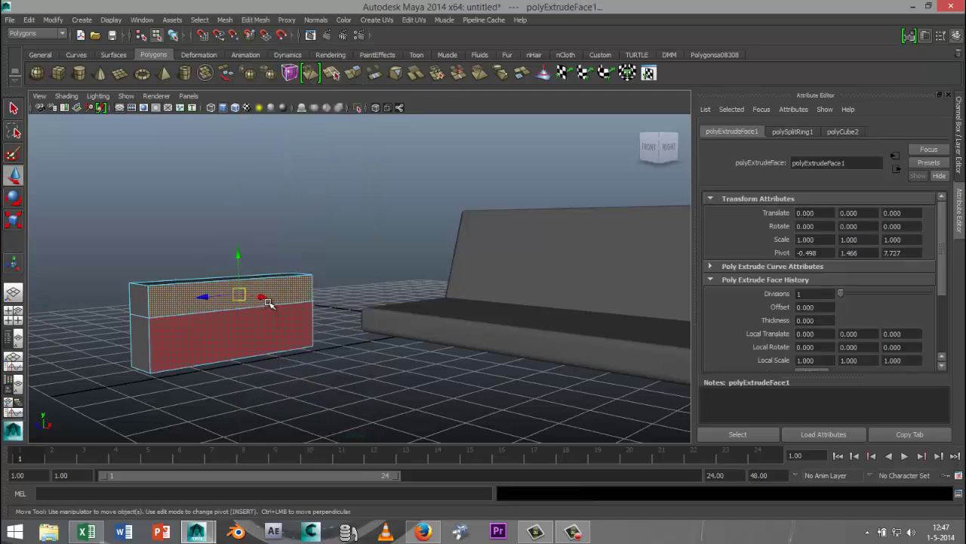
left_click_drag(262, 297, 279, 310)
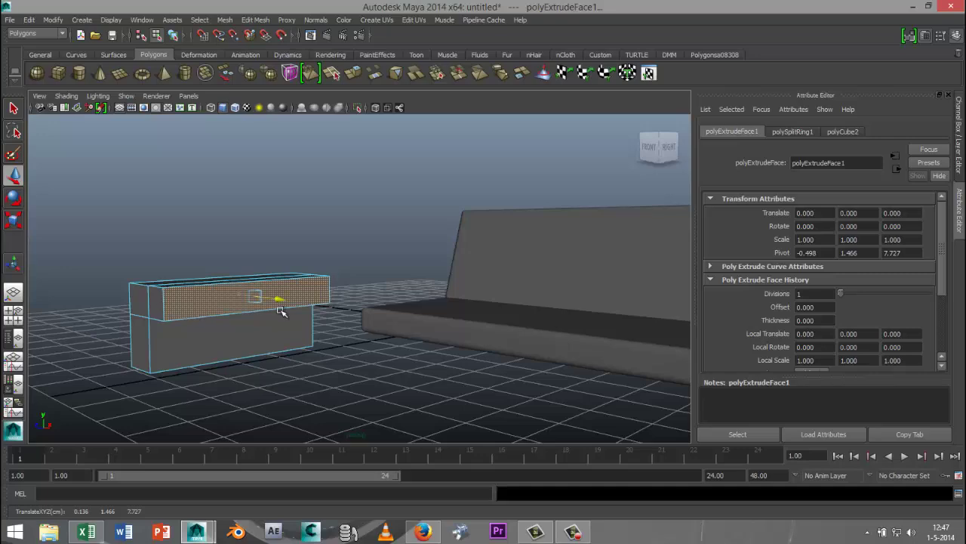
left_click_drag(274, 377, 341, 380, "alt")
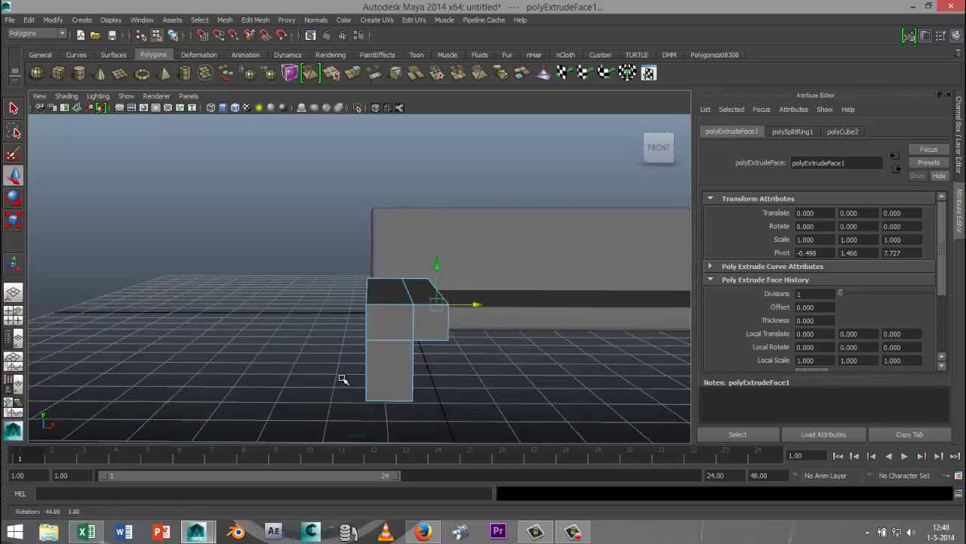
left_click_drag(478, 308, 423, 340)
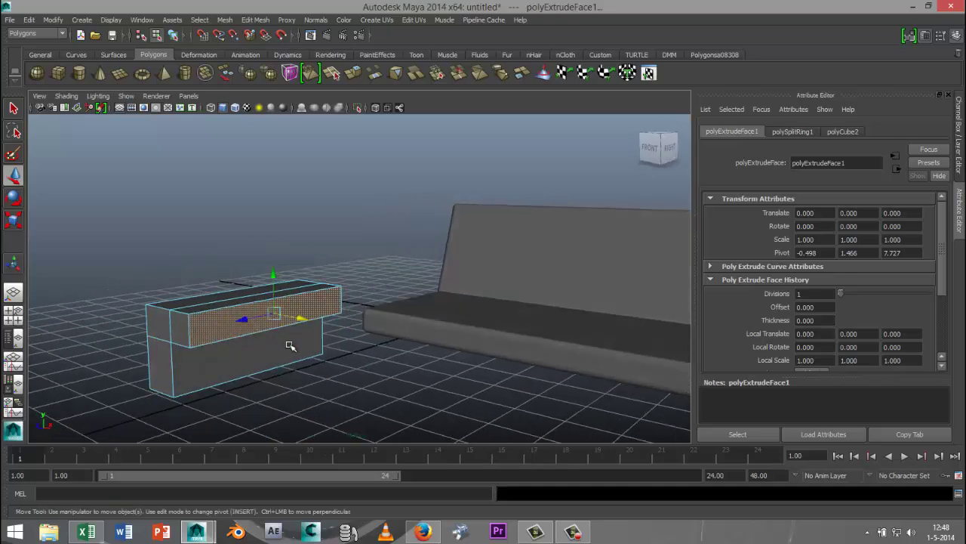
Bevel all edges of the armrest block with 4 segments and an offset of about 0.6.
right_click(212, 318)
mouse_move(213, 315)
right_mouse_down()
mouse_move(225, 259)
mouse_move(217, 228)
right_mouse_up()
left_click_drag(104, 248, 370, 427)
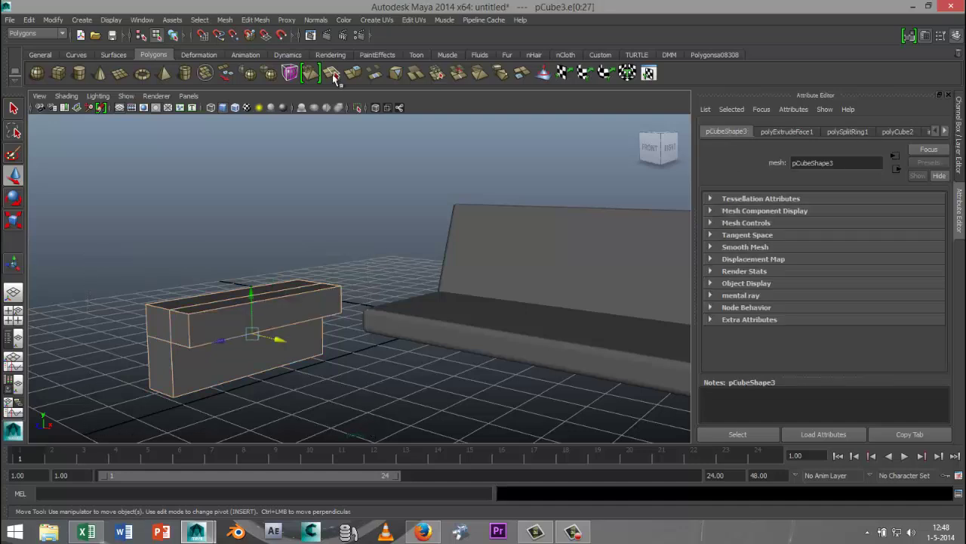
left_click(255, 20)
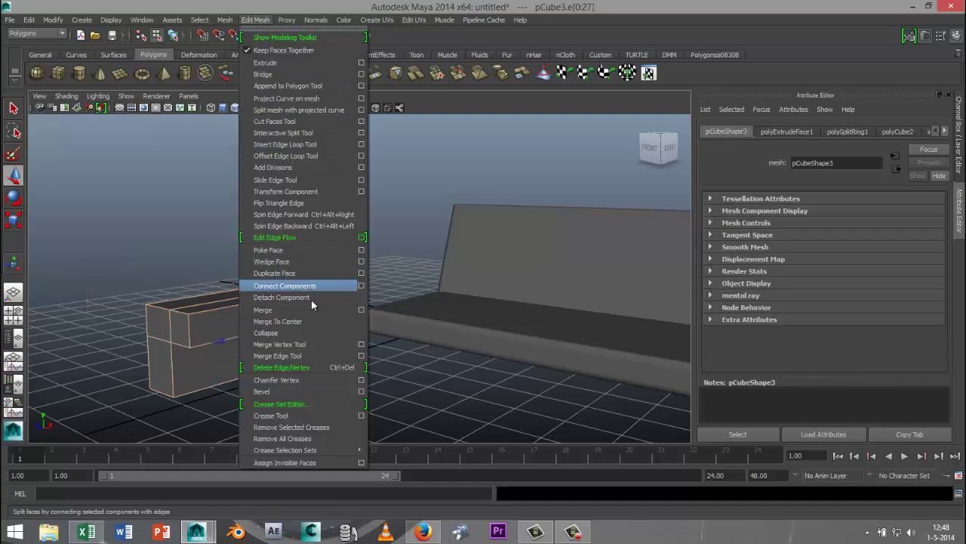
left_click(287, 390)
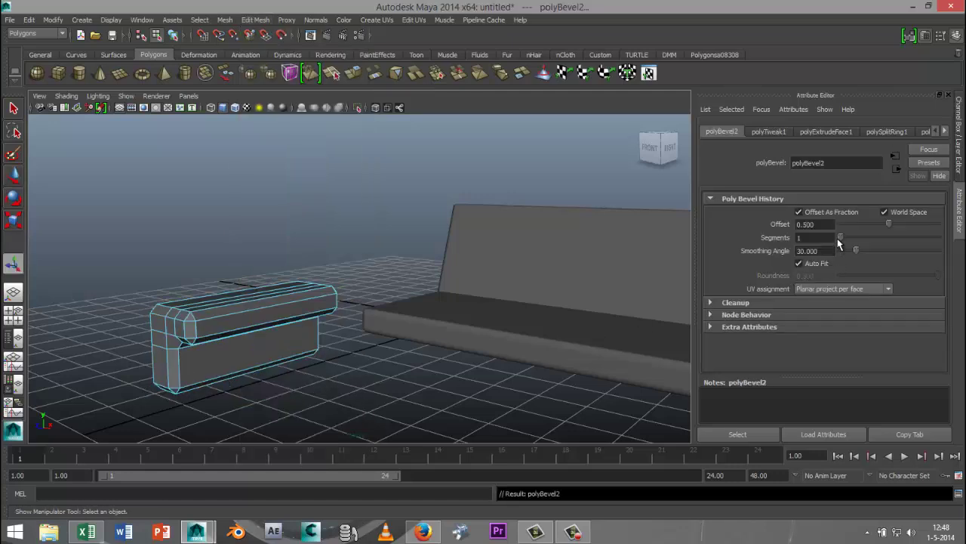
left_click_drag(840, 236, 863, 236)
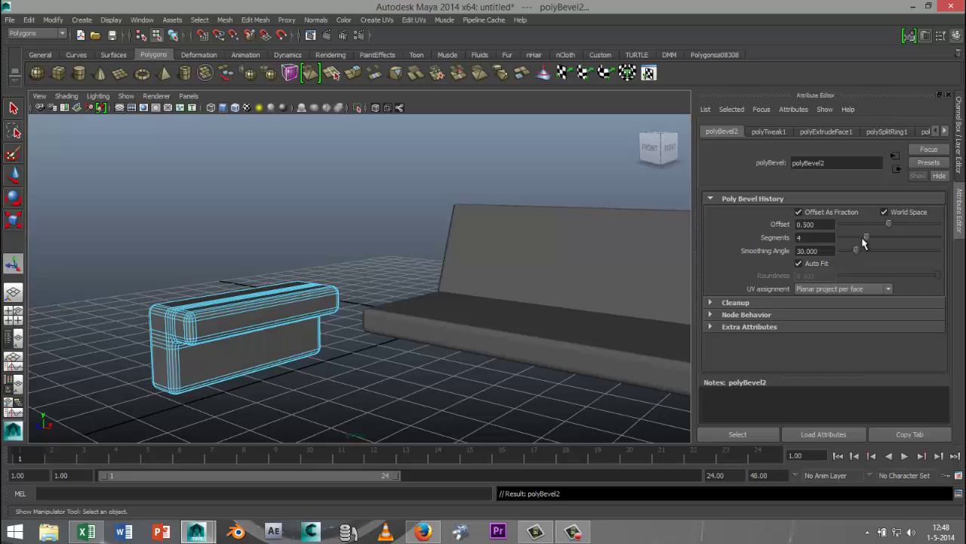
mouse_move(888, 226)
left_mouse_down()
mouse_move(867, 228)
mouse_move(899, 229)
left_mouse_up()
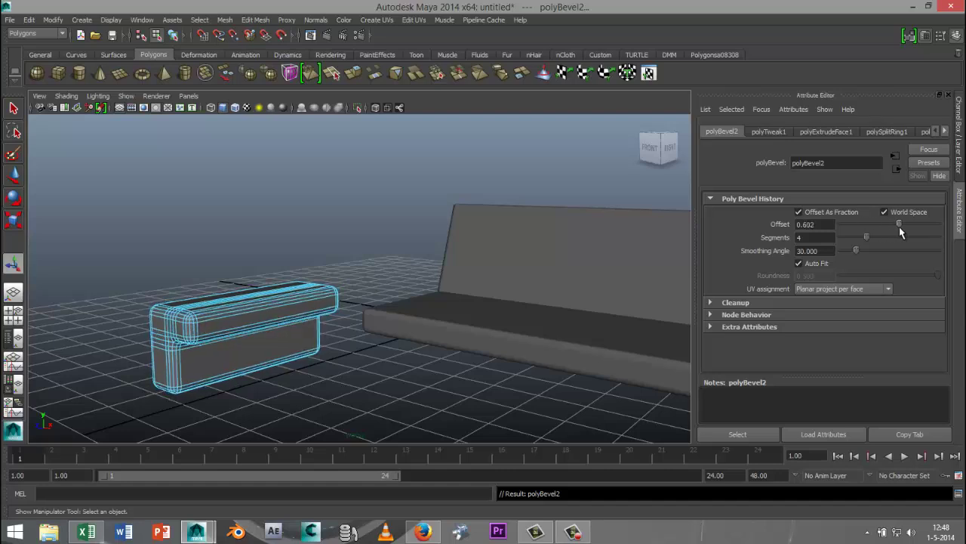
Return the armrest to object selection and move it along X to about 11.03, at the seat's right end.
left_click_drag(358, 389, 390, 379, "alt")
left_click(464, 385)
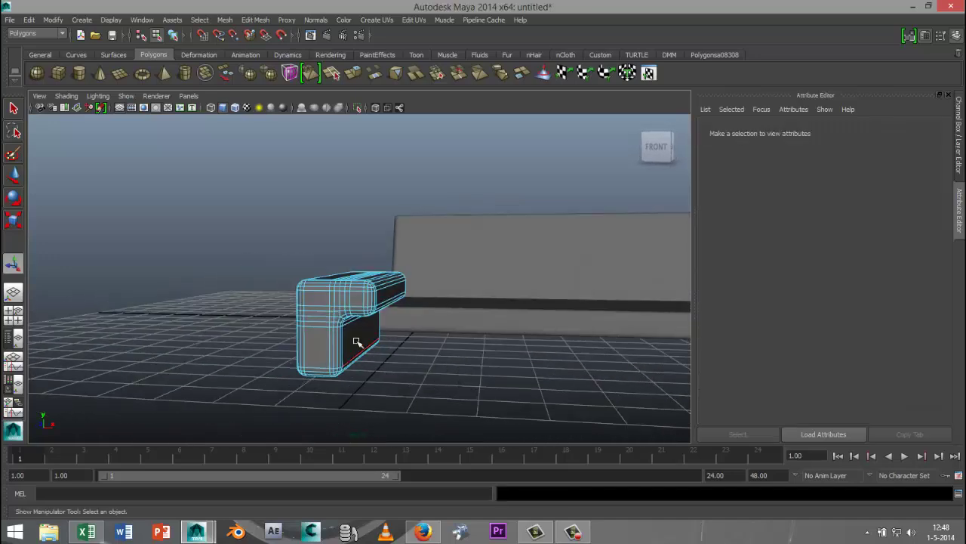
right_click_drag(342, 302, 377, 239)
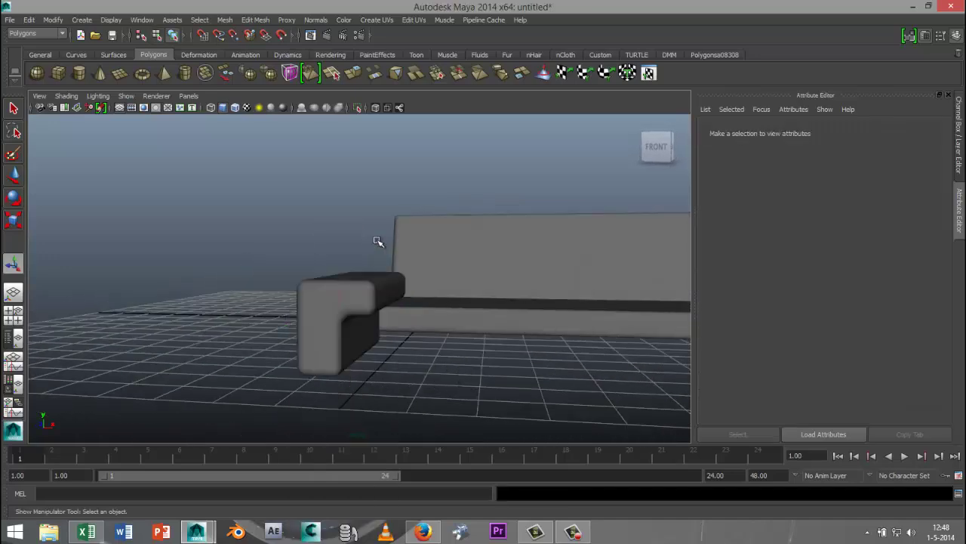
left_click(352, 300)
scroll(445, 380, "down", 5)
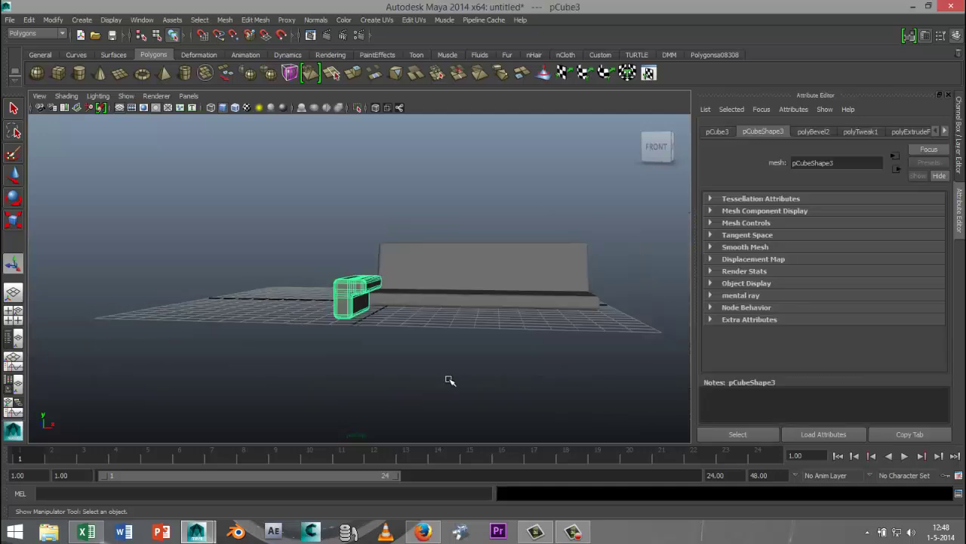
key("w")
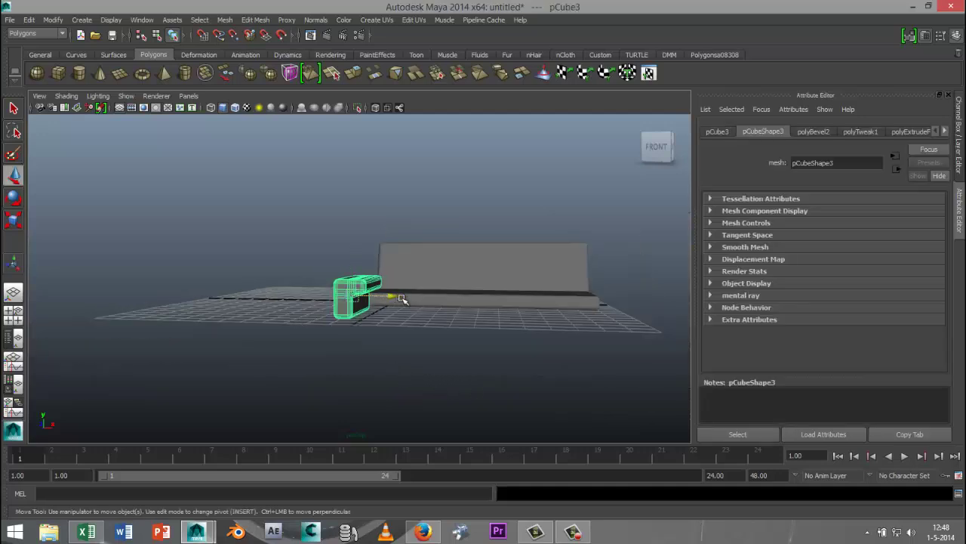
left_click_drag(404, 299, 663, 341)
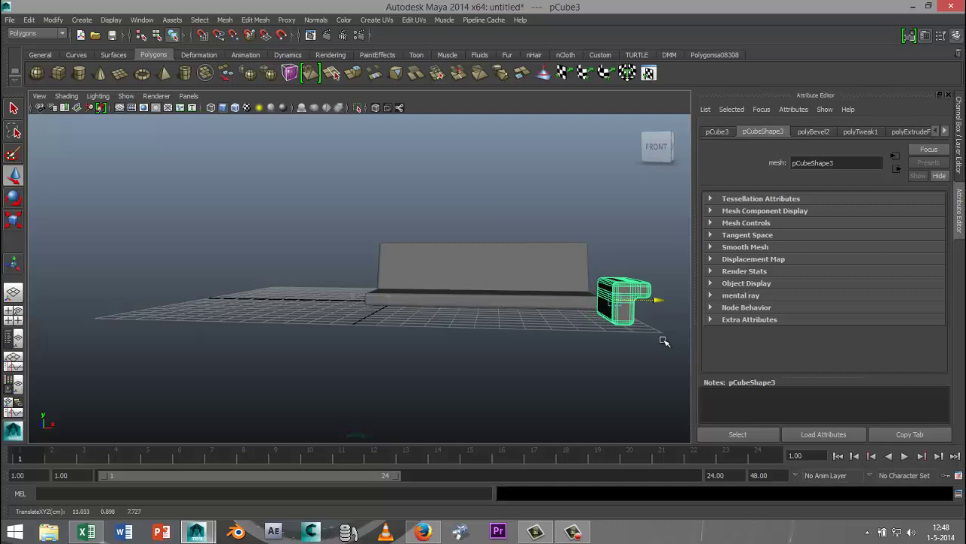
Using the side and front views, align the armrest beside the seat at about Z 1.01 and X 11.66.
left_click_drag(559, 370, 475, 374, "alt")
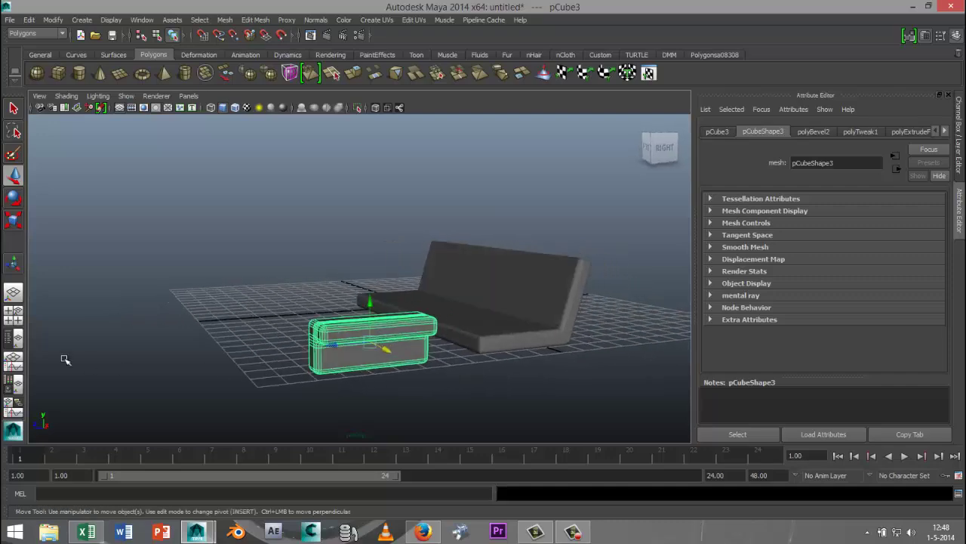
left_click(13, 320)
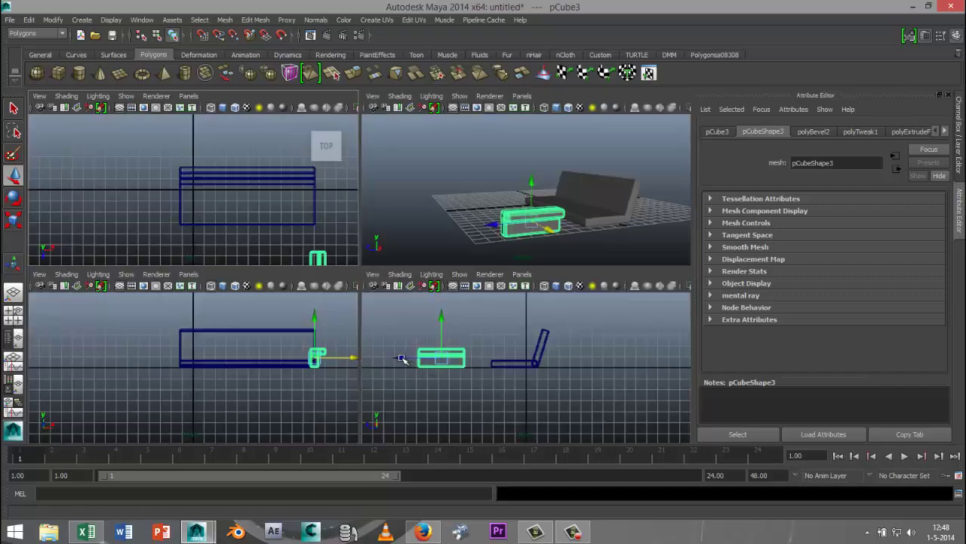
left_click_drag(405, 359, 476, 363)
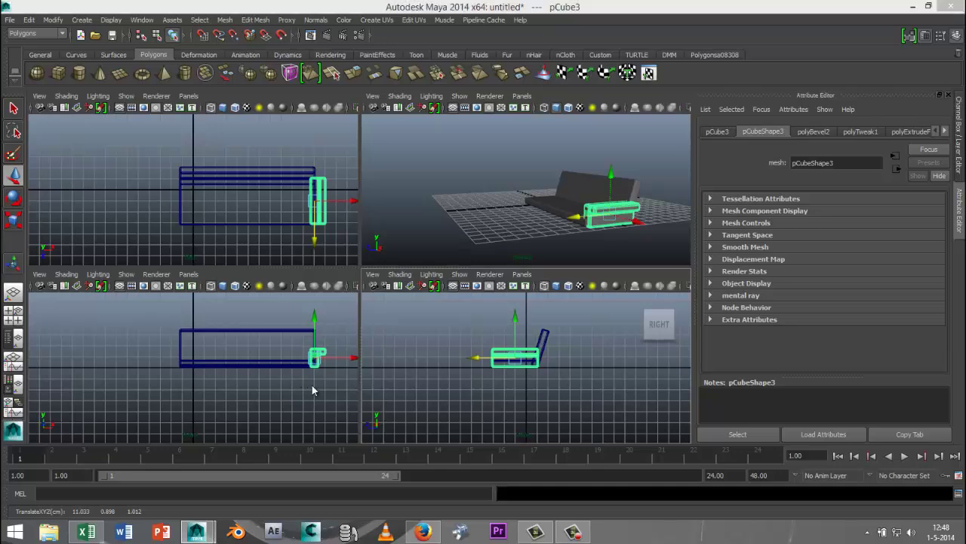
key("space")
left_click_drag(643, 260, 660, 263)
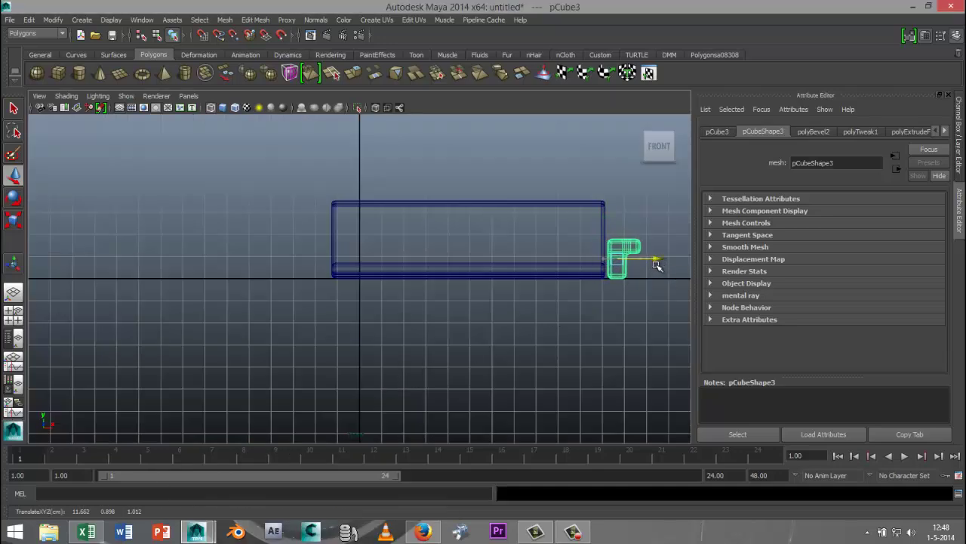
left_click(13, 311)
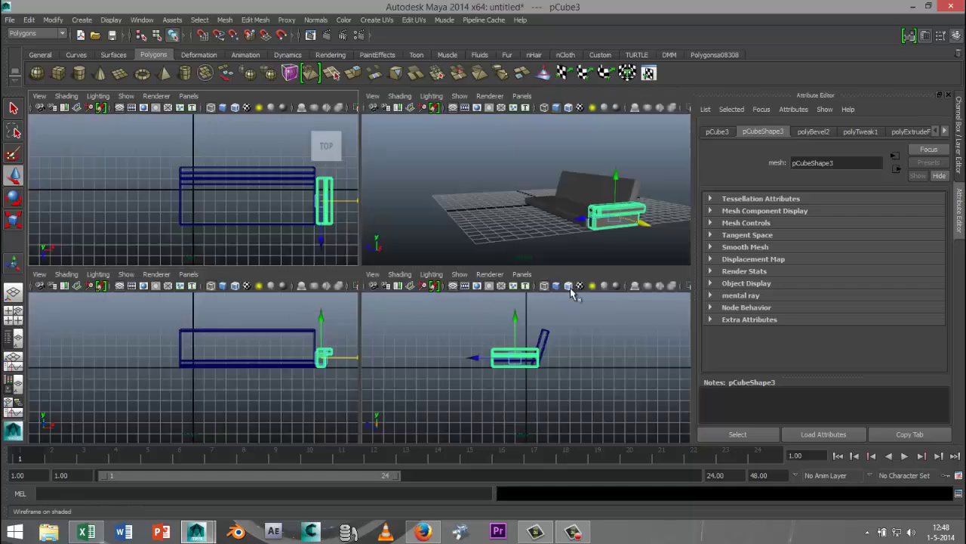
Nudge the armrest along X at the seat's end and scale it to about 1.04 in Z and 1.54 in Y.
key("space")
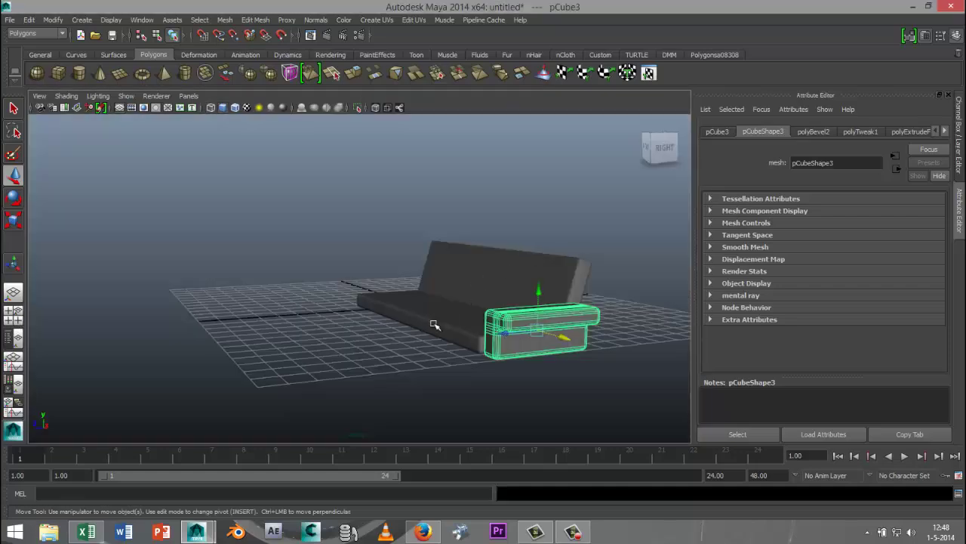
left_click_drag(434, 325, 458, 337, "alt")
left_click_drag(562, 318, 556, 318)
left_click_drag(584, 367, 466, 358, "alt")
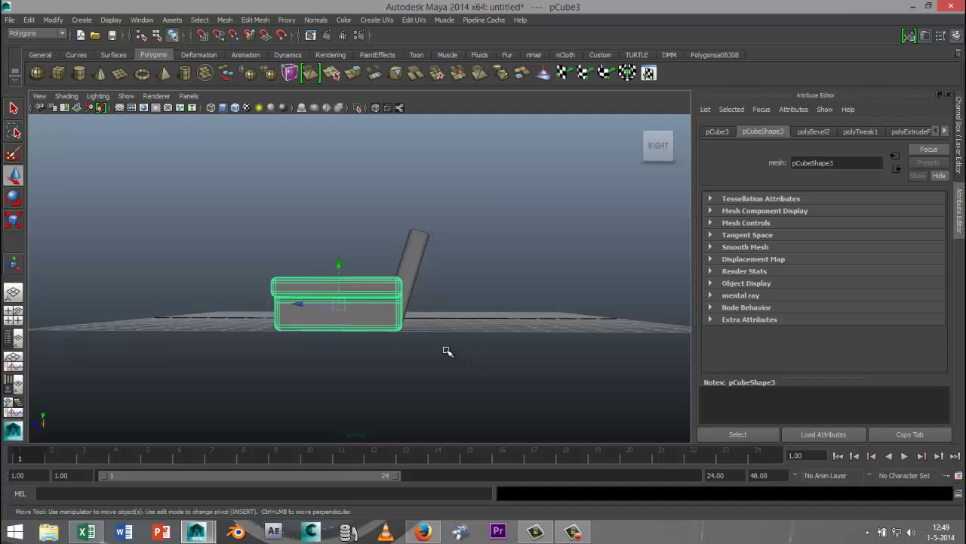
key("r")
left_click_drag(283, 306, 284, 307)
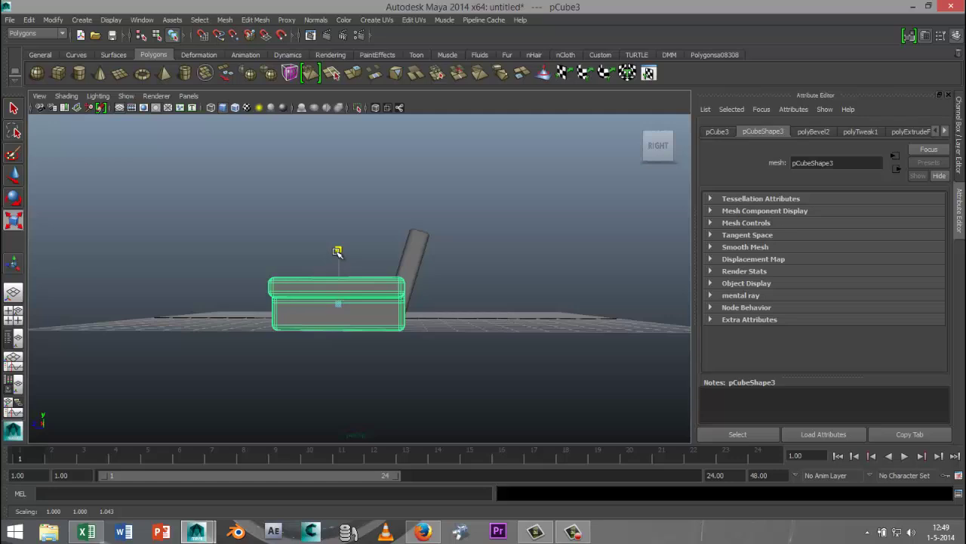
left_click_drag(338, 252, 336, 221)
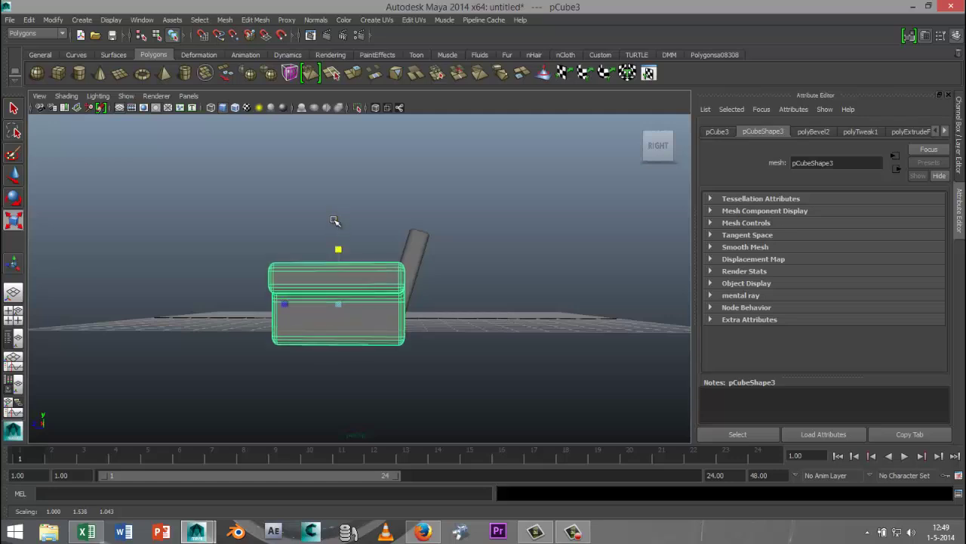
Select the backrest and seat together and raise them along Y until the seat is at about 0.79.
left_click_drag(216, 342, 360, 349, "alt")
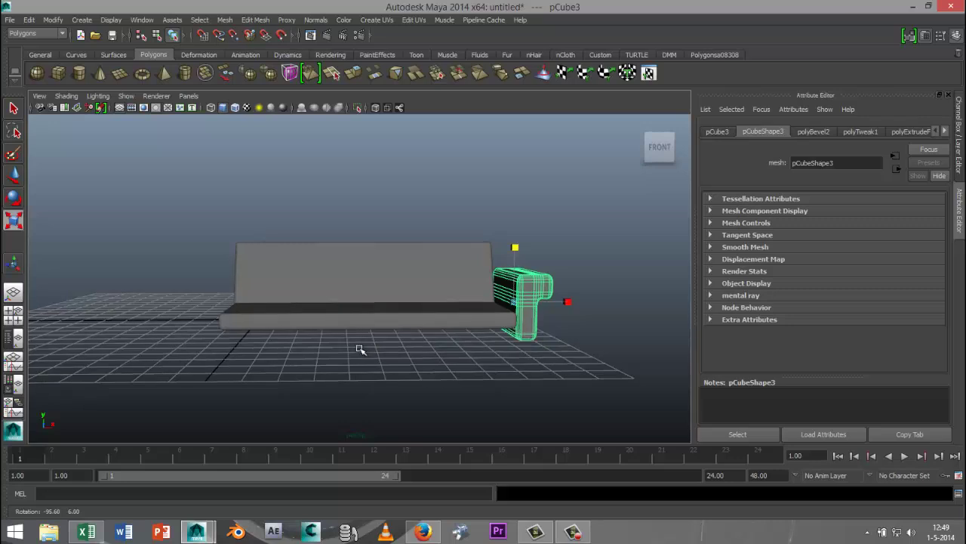
left_click(453, 289)
left_click(464, 318)
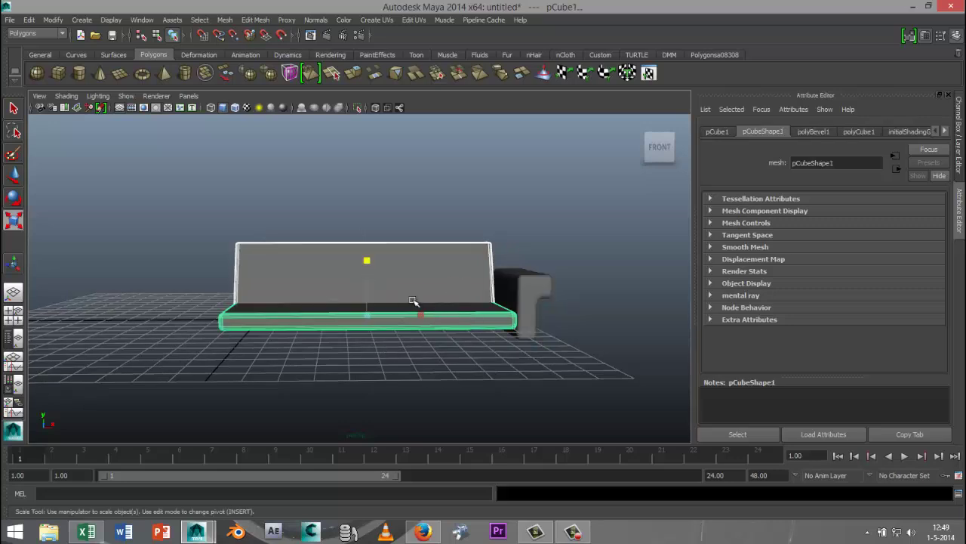
key("w")
left_click_drag(369, 276, 368, 265)
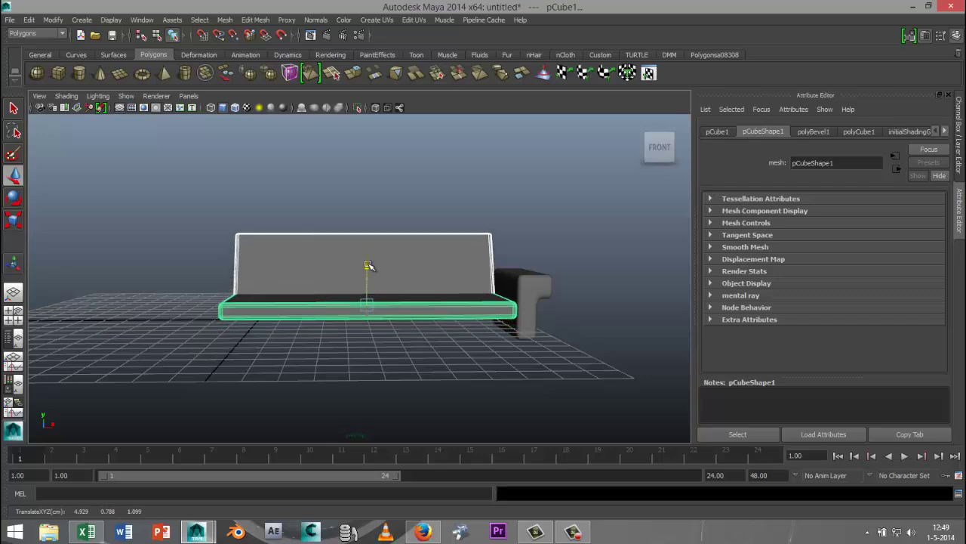
Duplicate the armrest and move the copy along X past the seat's opposite end, to about -4.39.
left_click_drag(470, 368, 425, 380, "alt")
left_click(524, 325)
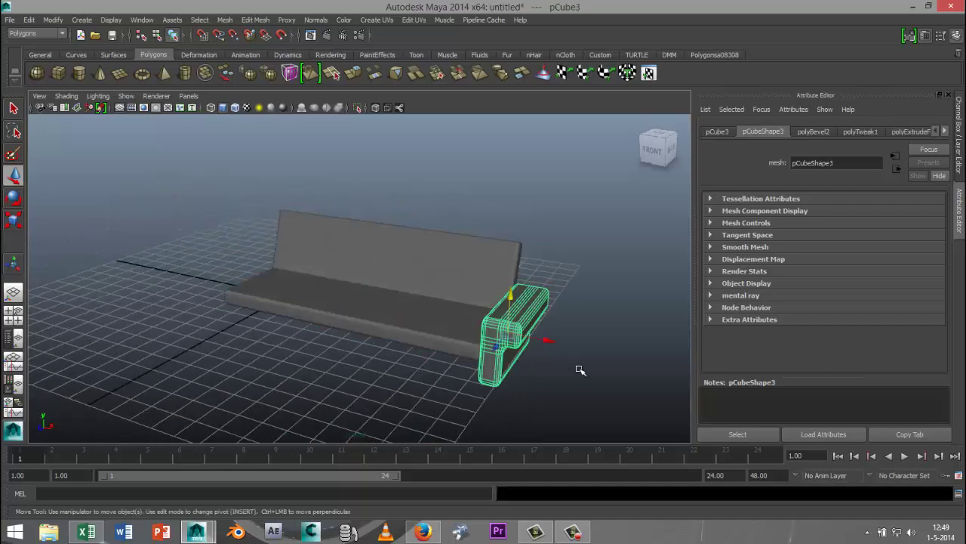
key("ctrl+d")
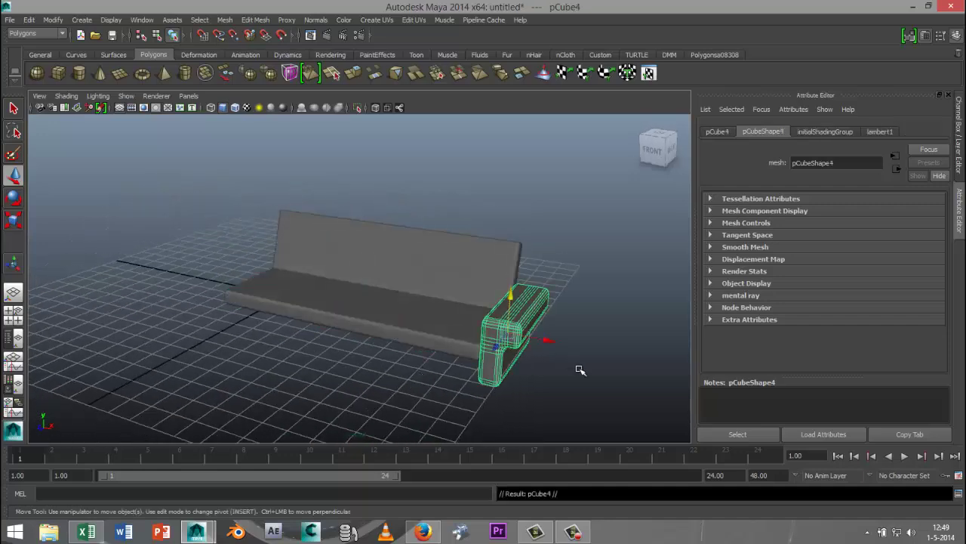
left_click_drag(549, 340, 237, 255)
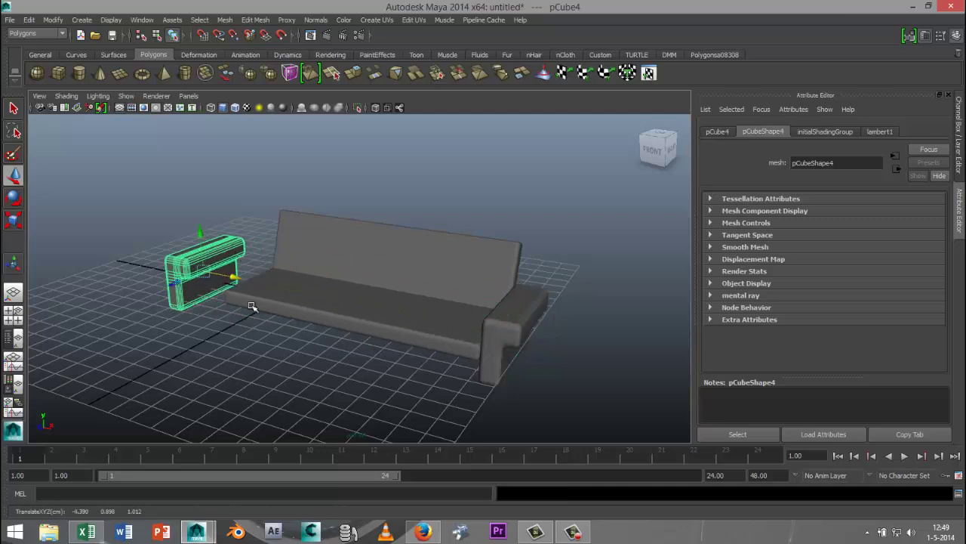
Rotate the duplicated armrest about Y and set its Y rotation to exactly 180.
key("e")
left_click_drag(171, 293, 237, 288)
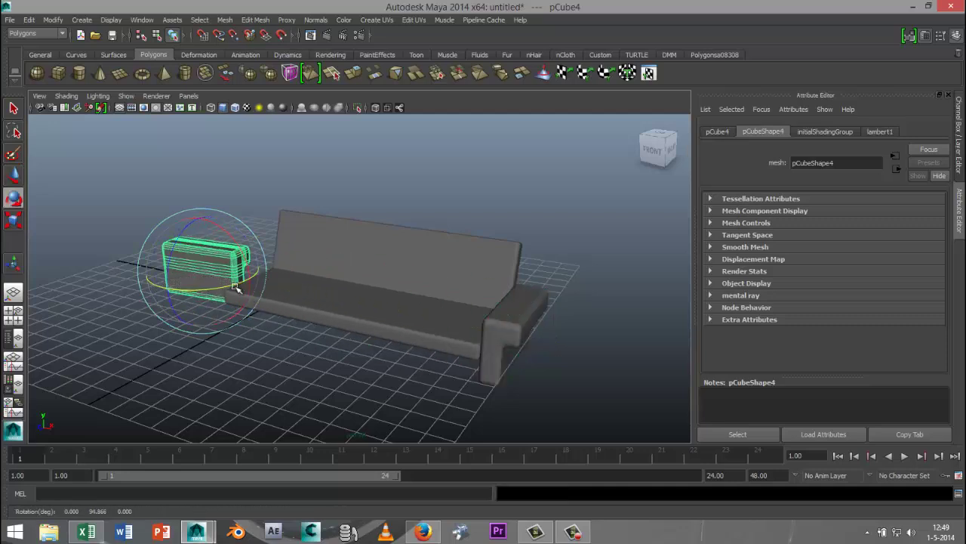
left_click_drag(155, 285, 228, 284)
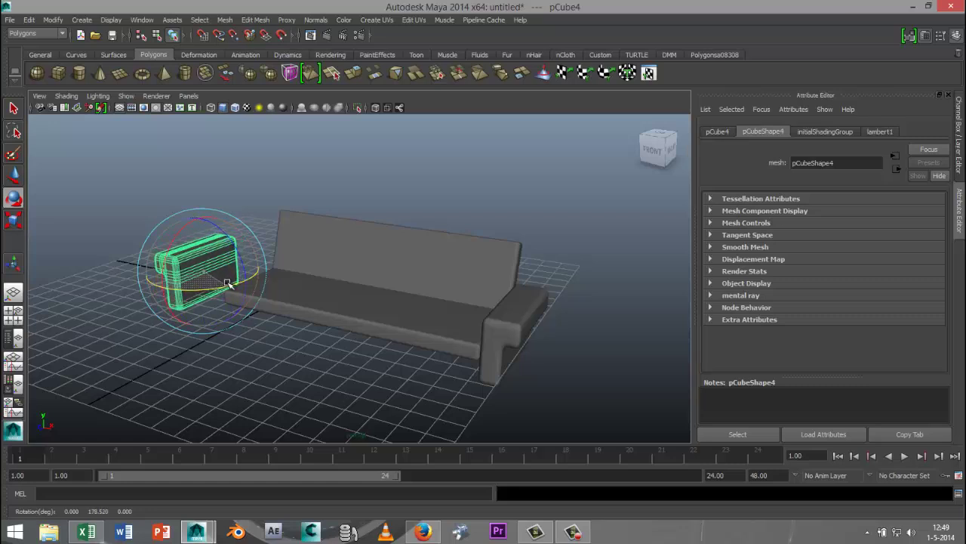
left_click(718, 132)
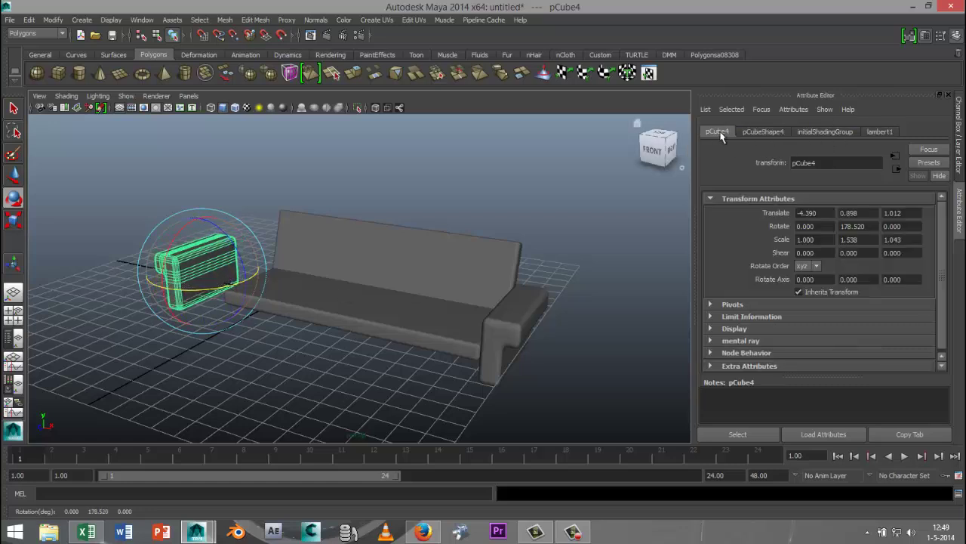
double_click(873, 228)
type("180")
key("Return")
Move the duplicated armrest along X flush against the seat's end, at about -1.71, refining the fit in the front view.
left_click_drag(492, 319, 394, 354, "alt")
key("w")
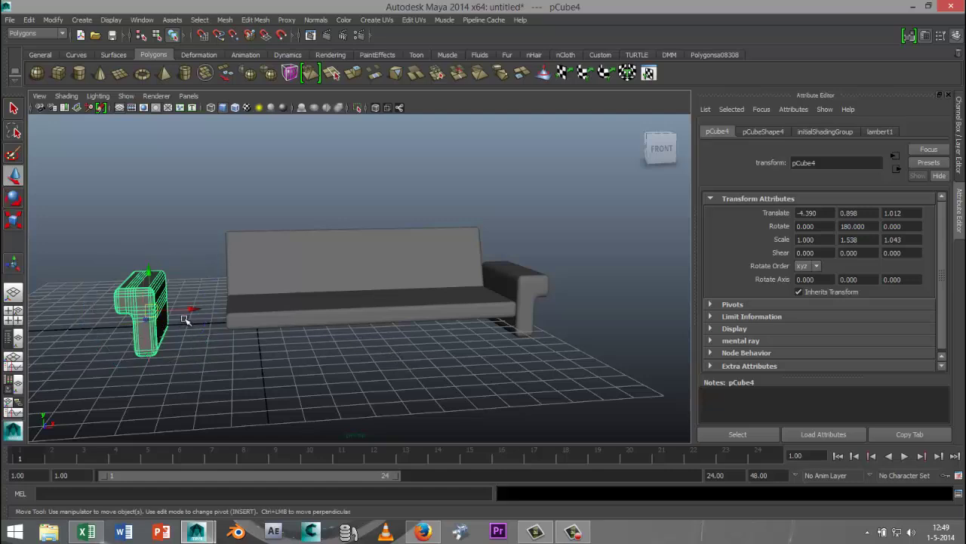
left_click_drag(190, 312, 256, 316)
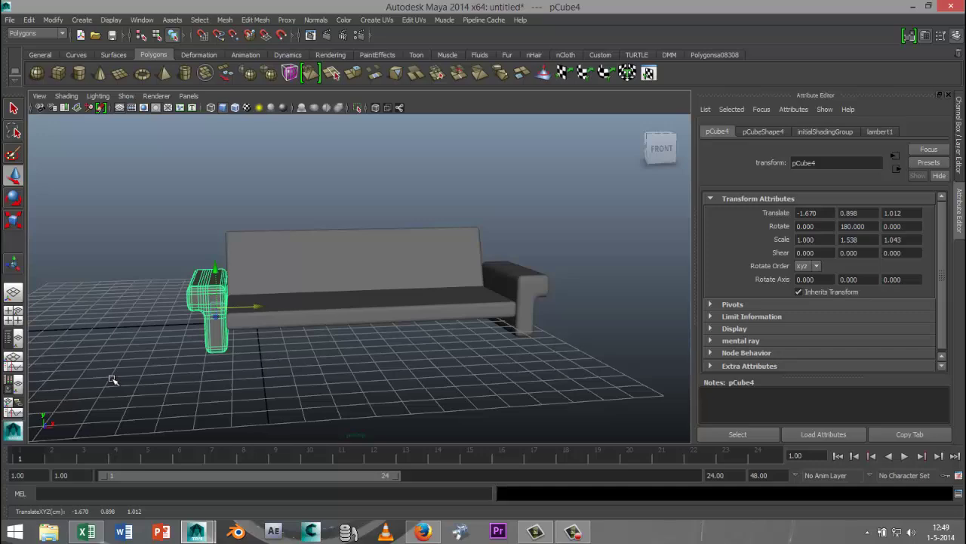
left_click(14, 311)
key("space")
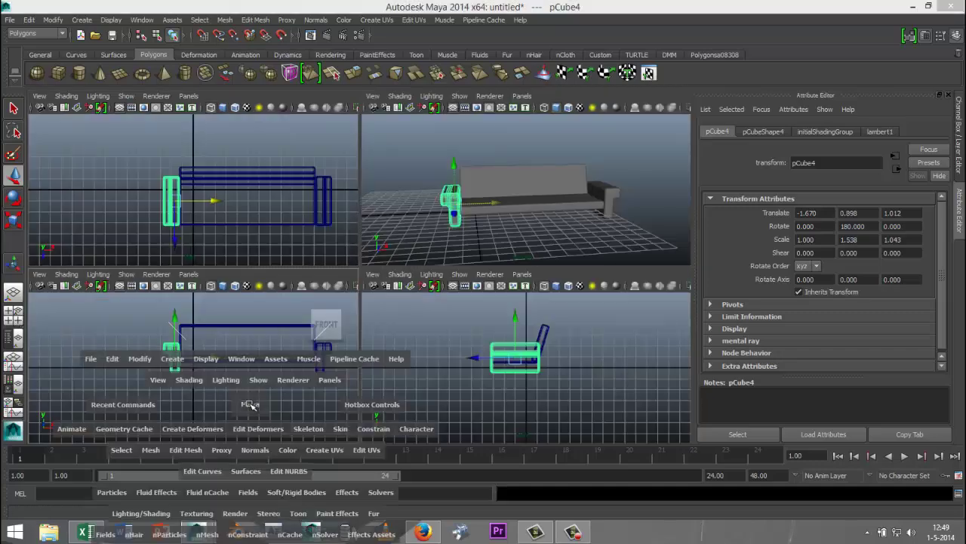
scroll(381, 357, "up", 3)
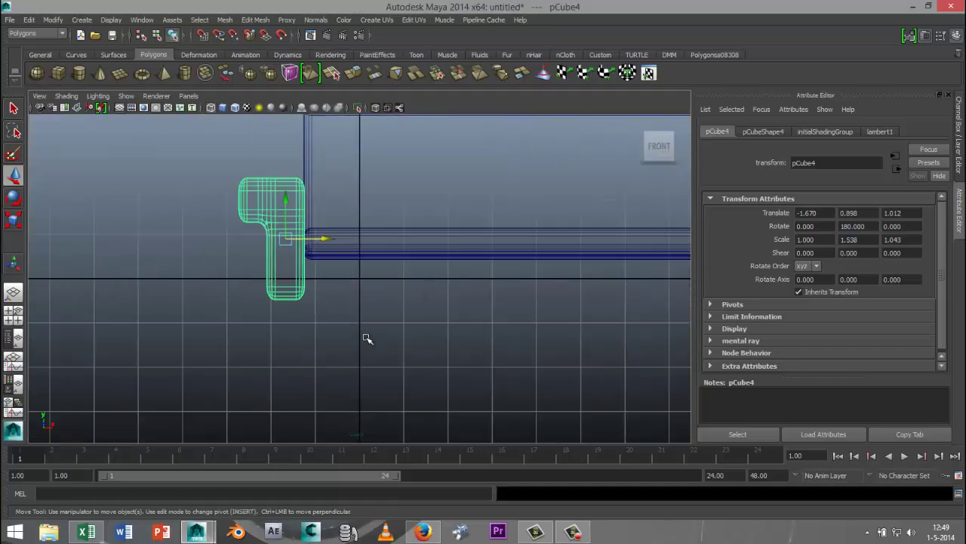
left_click_drag(324, 242, 319, 240)
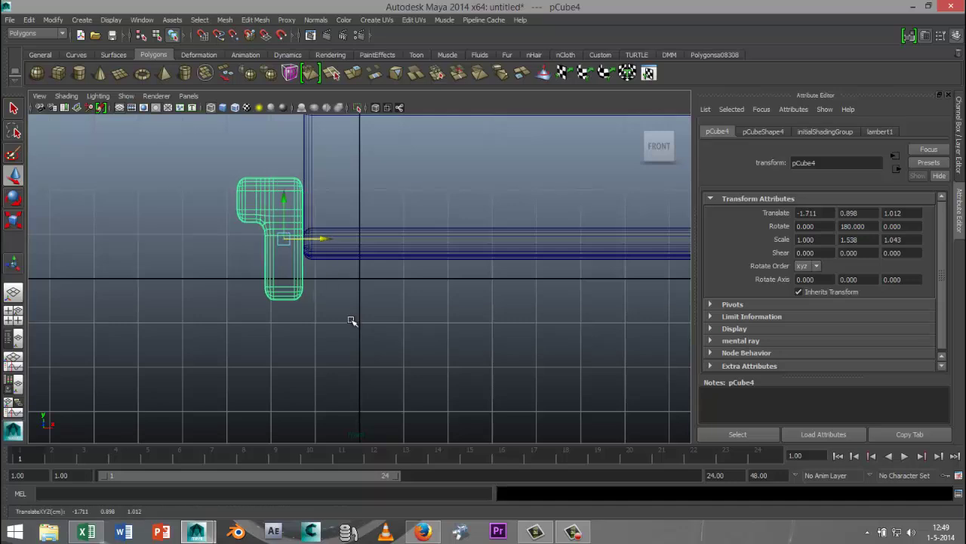
Select all sofa parts and raise them together until the armrests stand on the grid, at about Y 1.44, and deselect them.
scroll(352, 321, "down", 3)
scroll(353, 332, "down", 2)
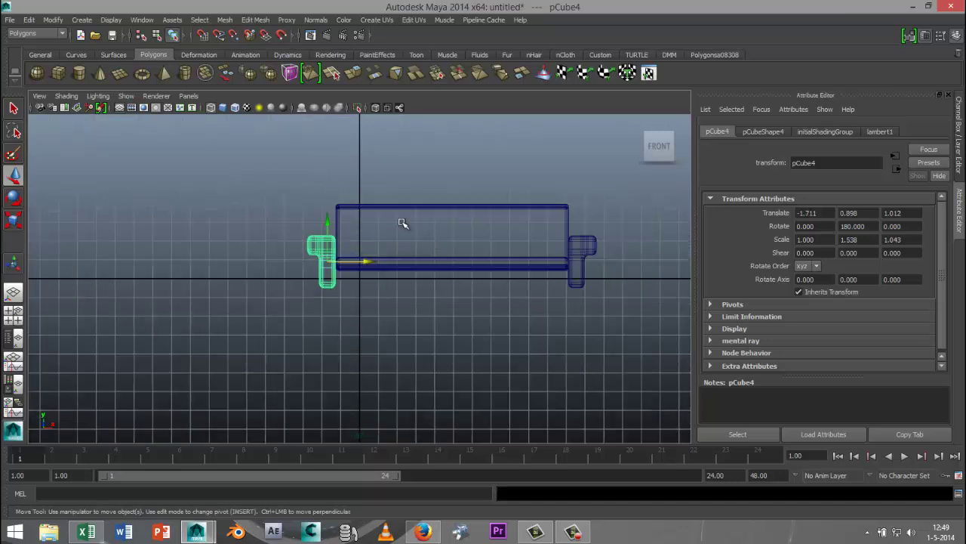
left_click_drag(276, 186, 630, 338)
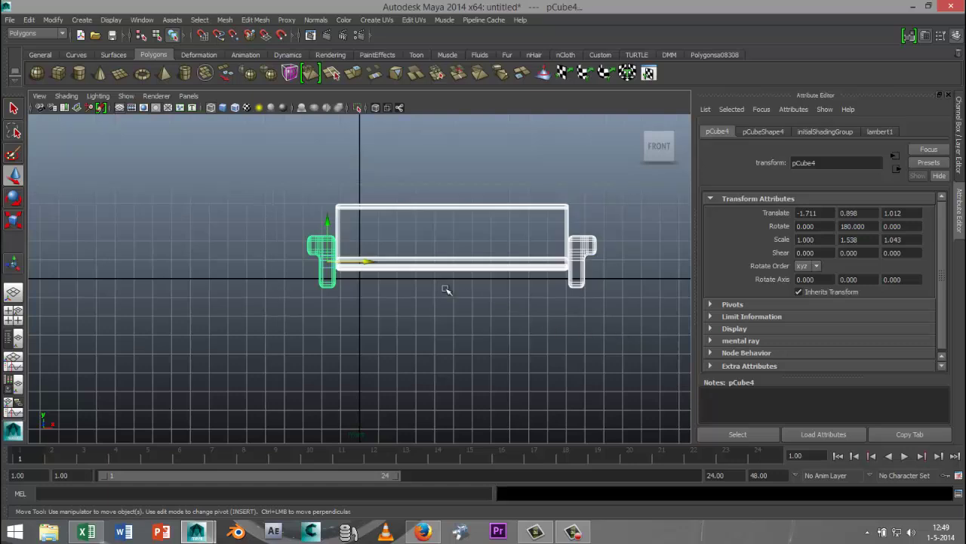
left_click_drag(328, 222, 333, 212)
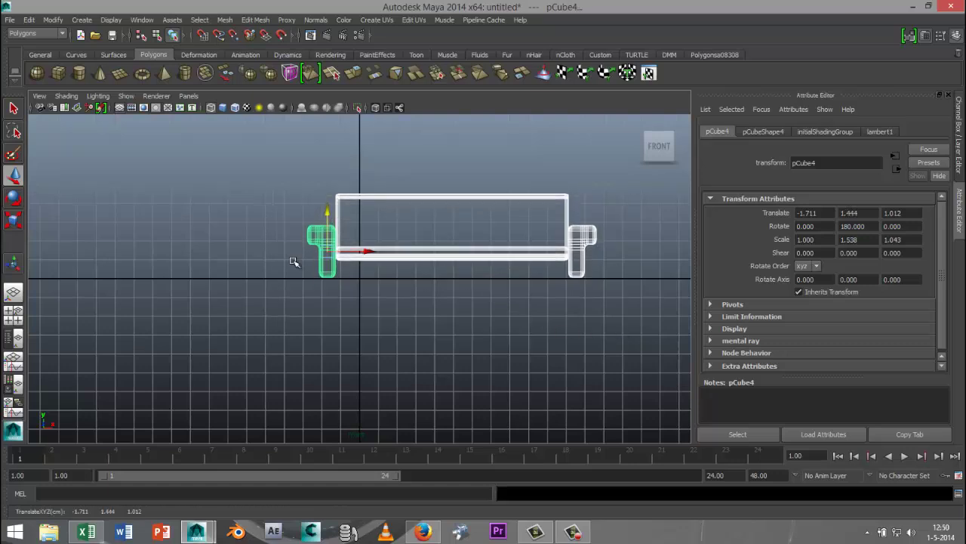
left_click(13, 312)
key("space")
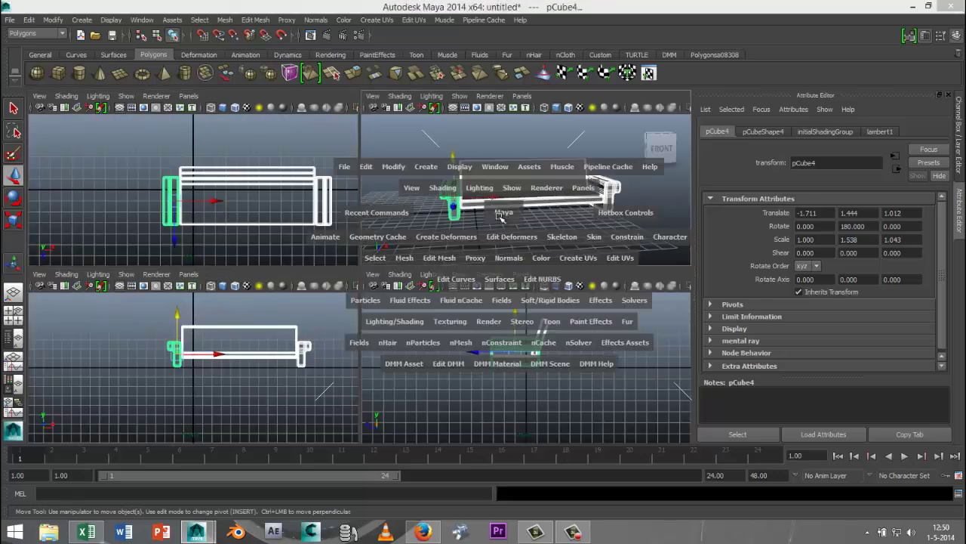
left_click_drag(514, 381, 508, 404, "alt")
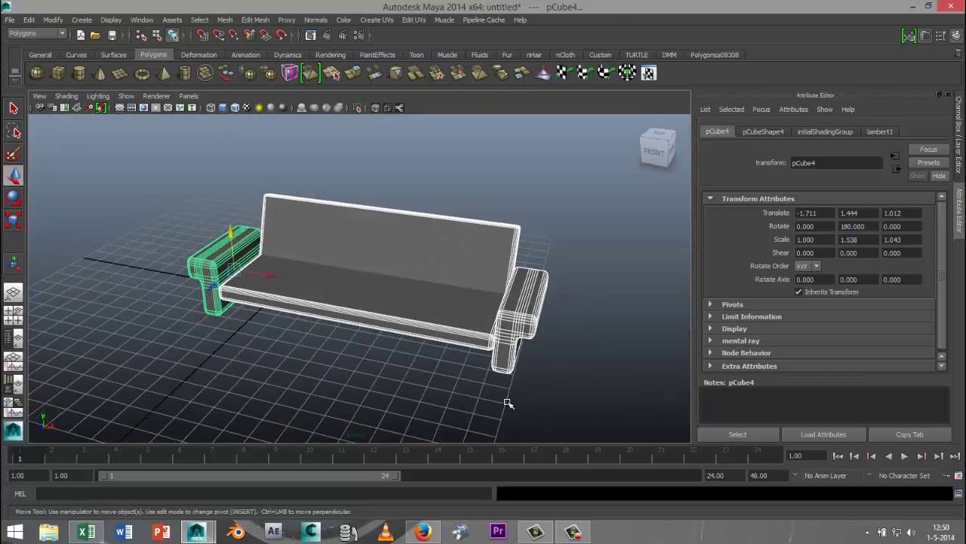
left_click(566, 402)
scroll(409, 386, "up", 1)
scroll(404, 385, "down", 2)
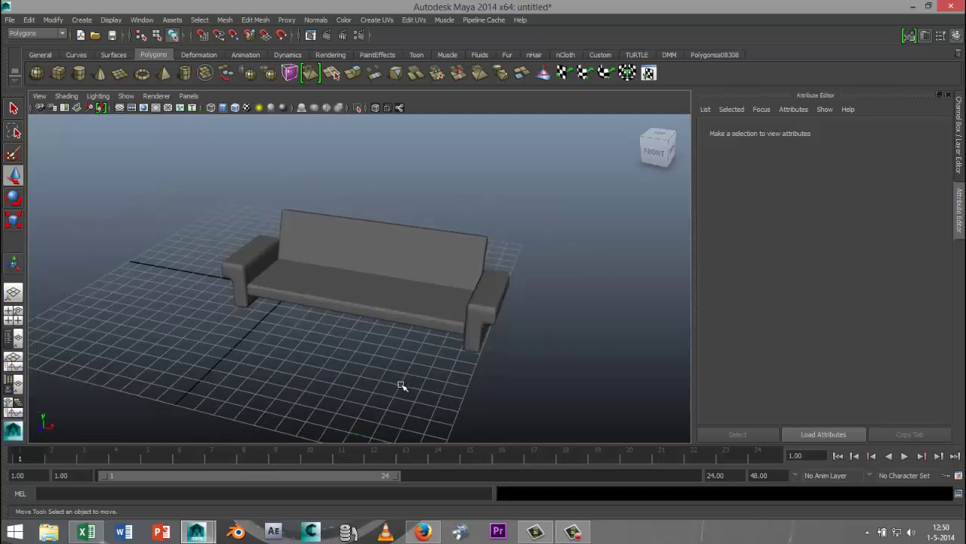
Create a flat, roughly square polygon cube in front of the sofa and raise it to about Y 2.97.
left_click_drag(340, 363, 373, 367, "alt")
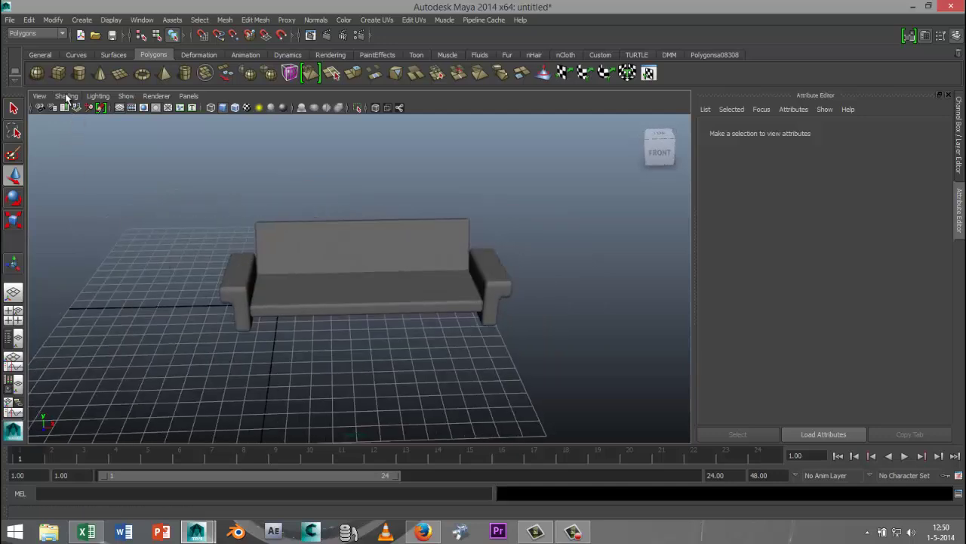
left_click(58, 73)
left_click_drag(315, 351, 349, 312)
key("w")
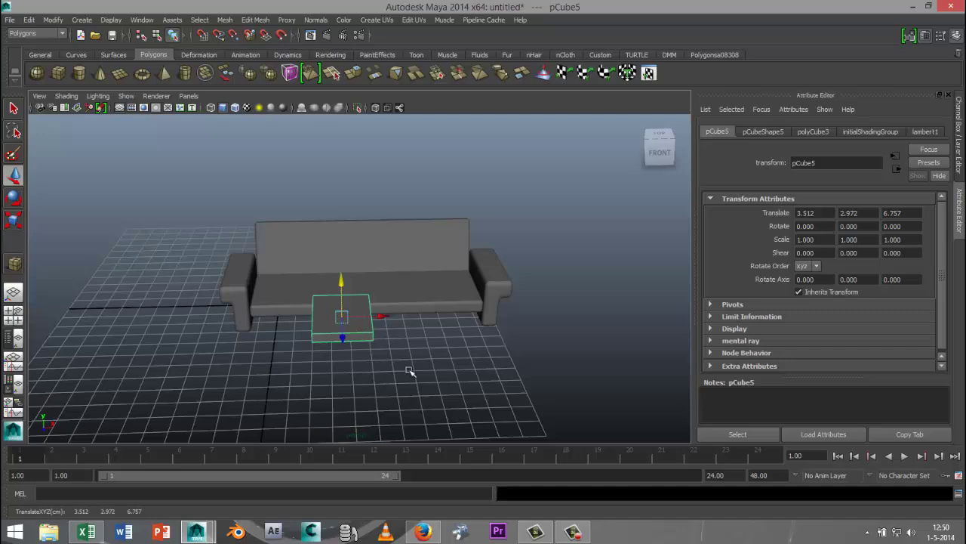
Move the flat cube onto the sofa seat at about Y 2.01 and Z 1.39.
left_click_drag(408, 370, 253, 345, "alt")
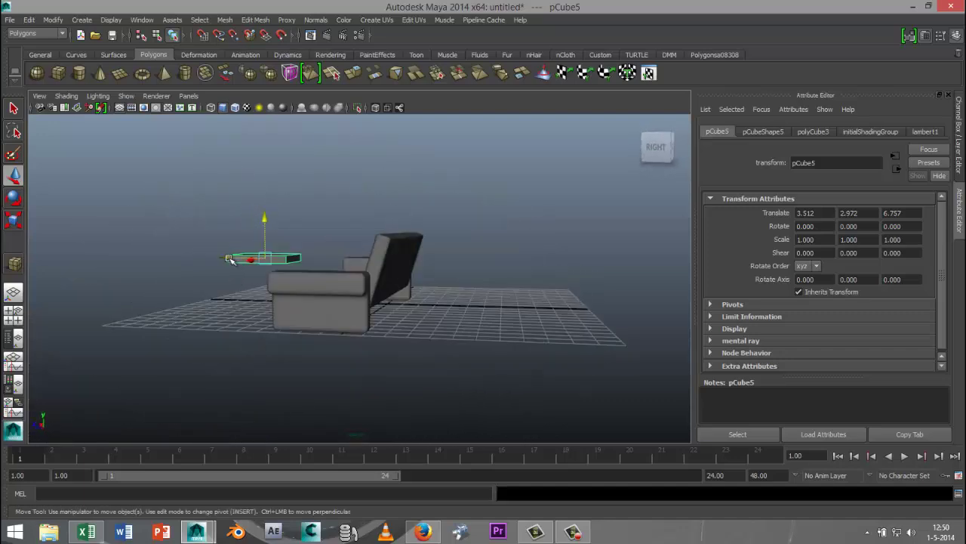
left_click_drag(227, 259, 301, 254)
left_click_drag(326, 221, 333, 239)
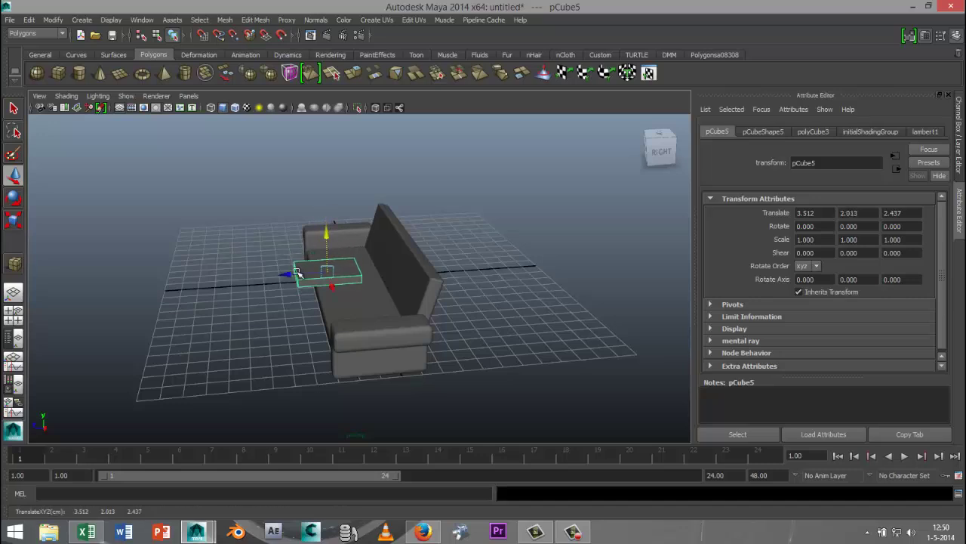
left_click_drag(294, 275, 305, 278)
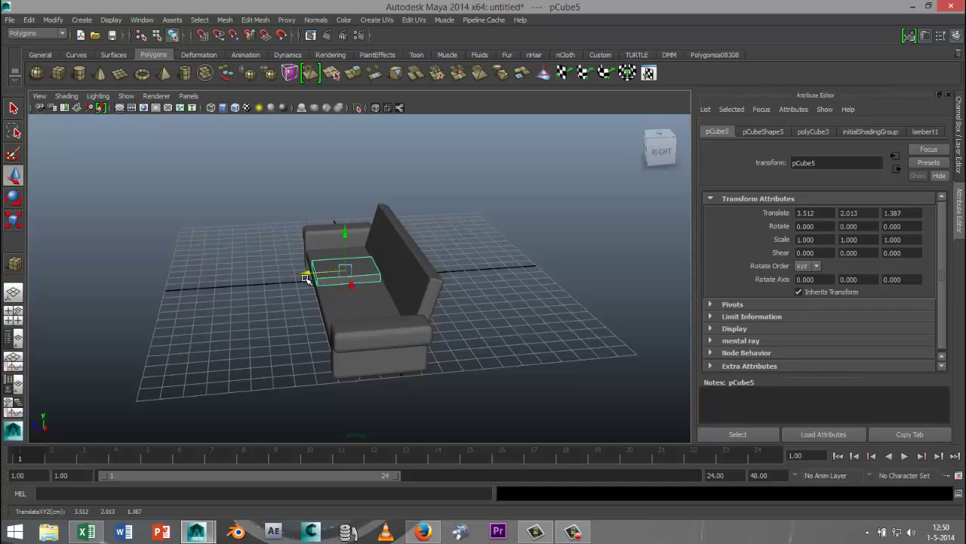
Widen the cushion block by scaling it to about 1.30 along X.
left_click_drag(252, 301, 375, 339, "alt")
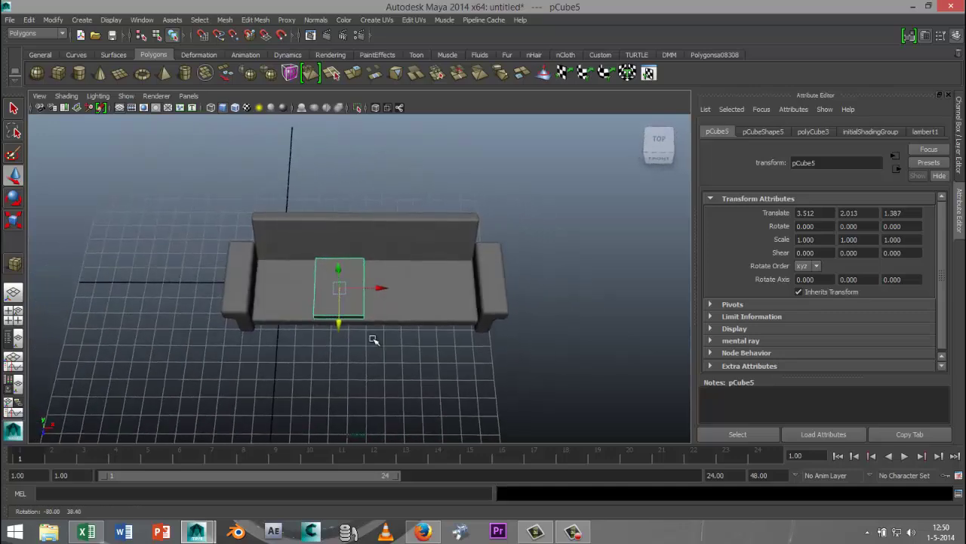
key("r")
left_click_drag(393, 288, 409, 294)
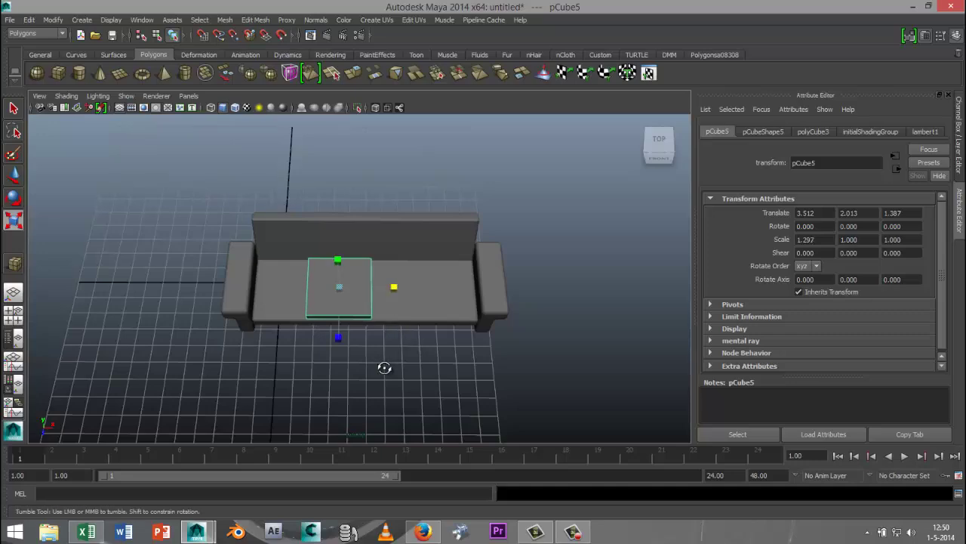
Switch the cushion block to edge selection and select all of its edges.
left_click_drag(385, 367, 345, 316, "alt")
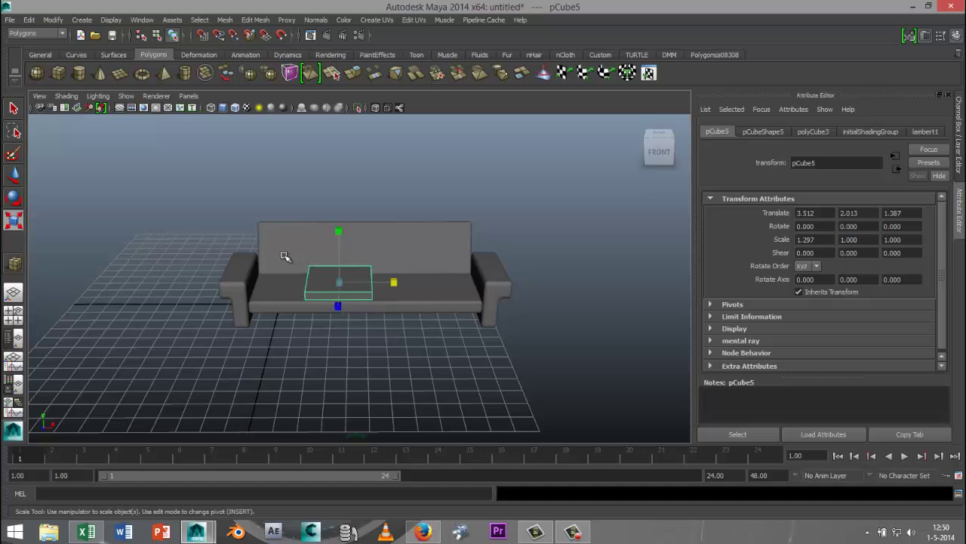
left_click_drag(282, 252, 402, 334)
left_click(365, 356)
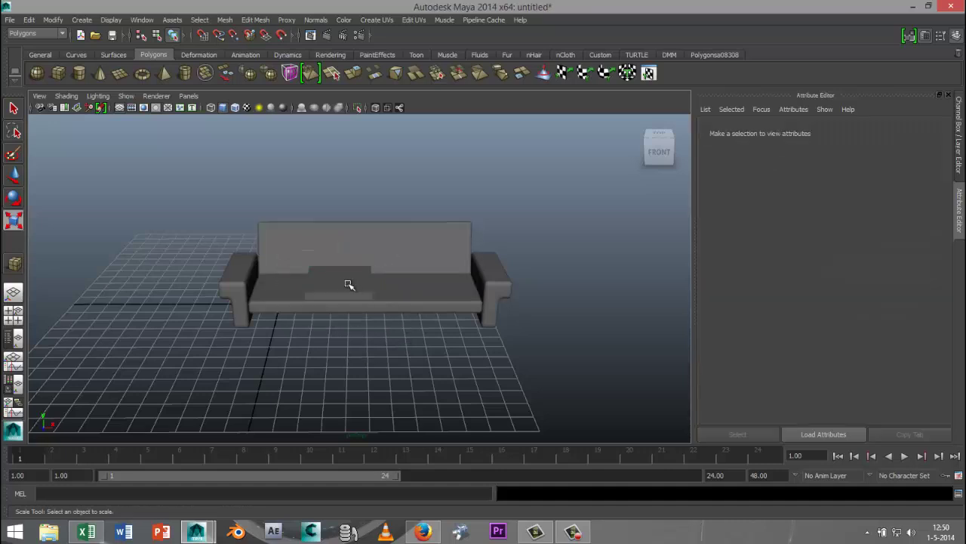
left_click(348, 289)
right_click_drag(353, 255, 360, 230)
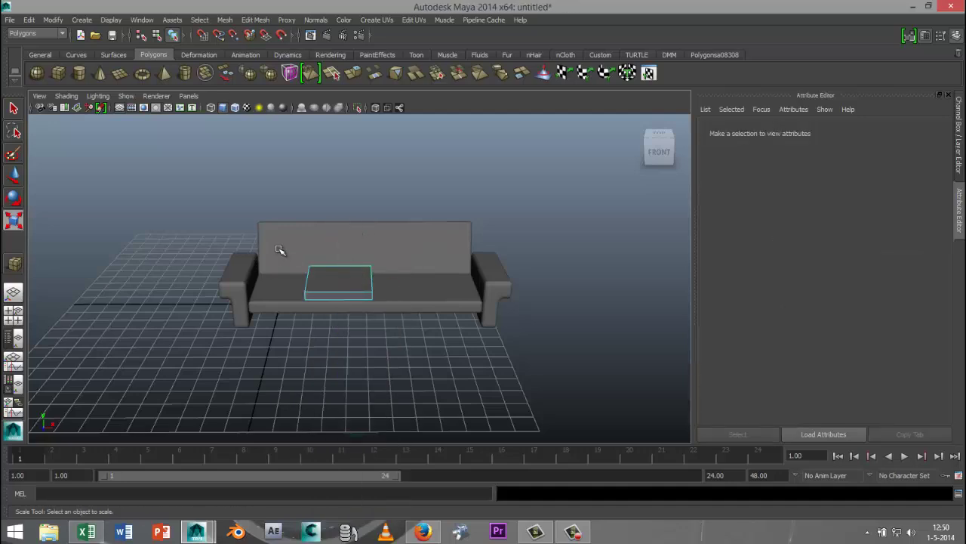
left_click_drag(279, 250, 403, 339)
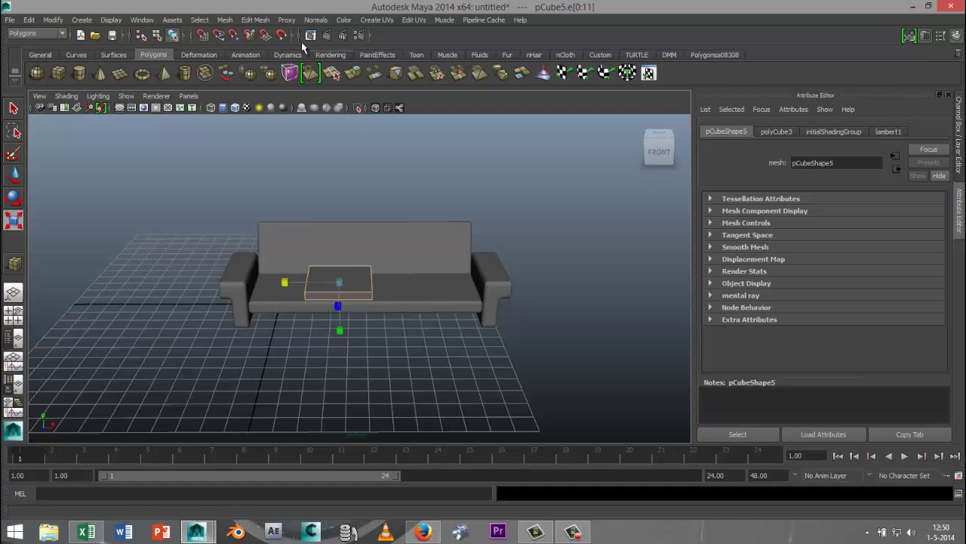
Bevel the selected edges of the cushion block with an offset of about 0.814 and 6 segments.
left_click(260, 20)
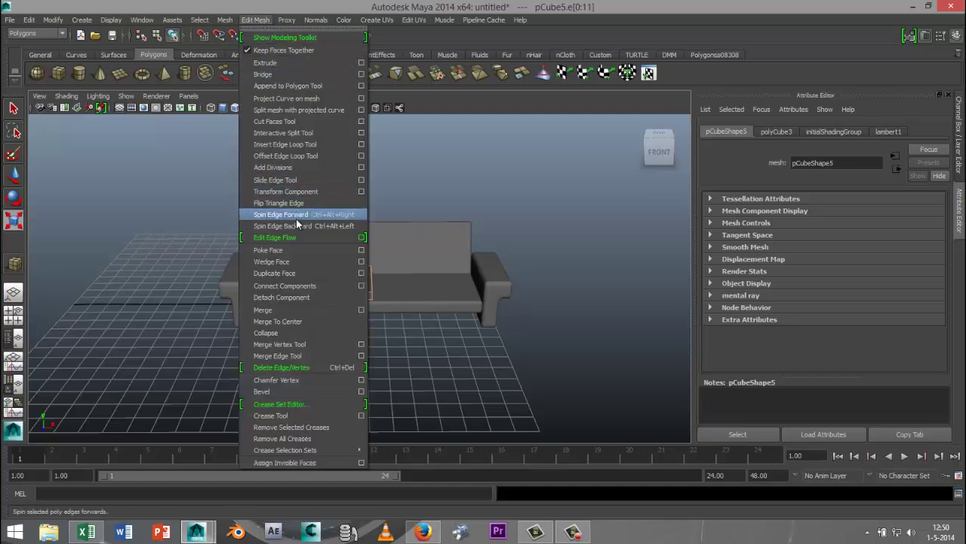
left_click(293, 393)
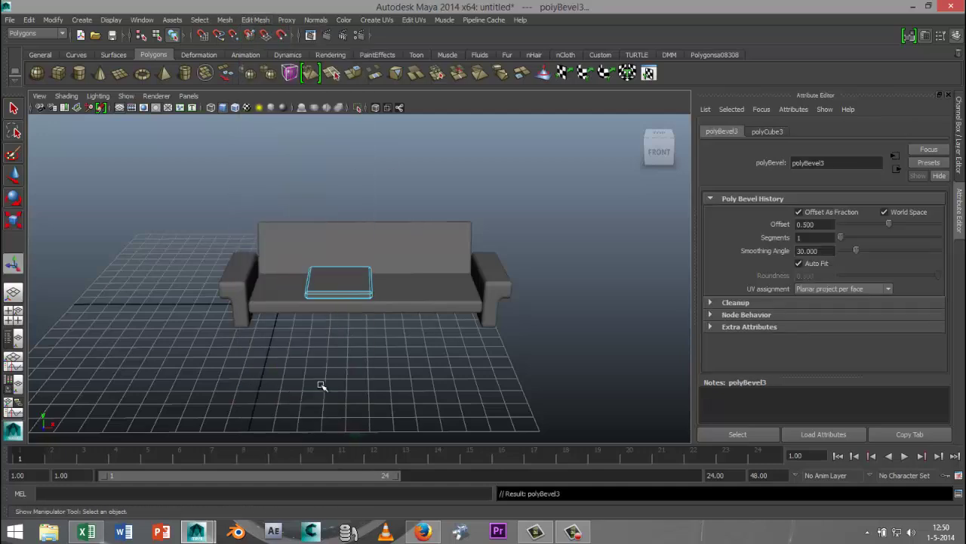
key("f")
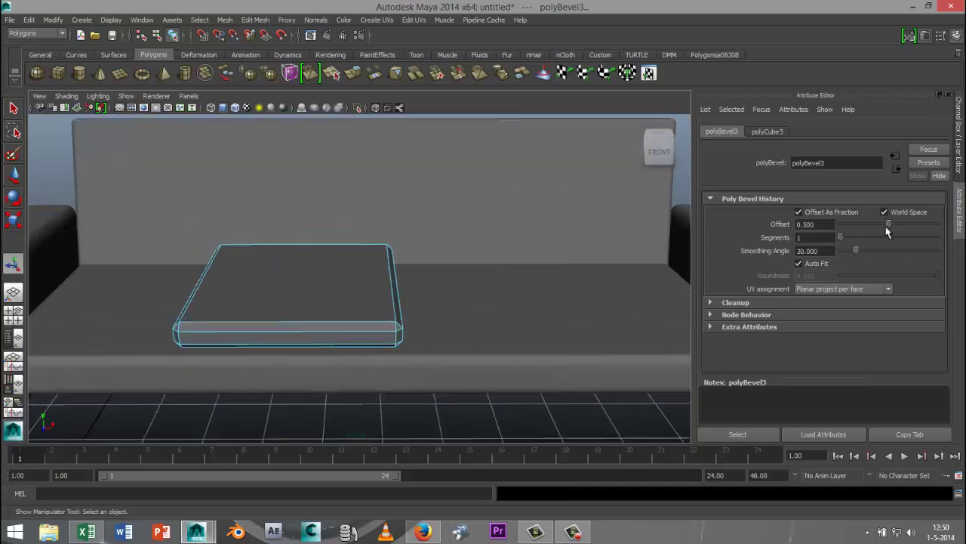
left_click_drag(844, 240, 921, 230)
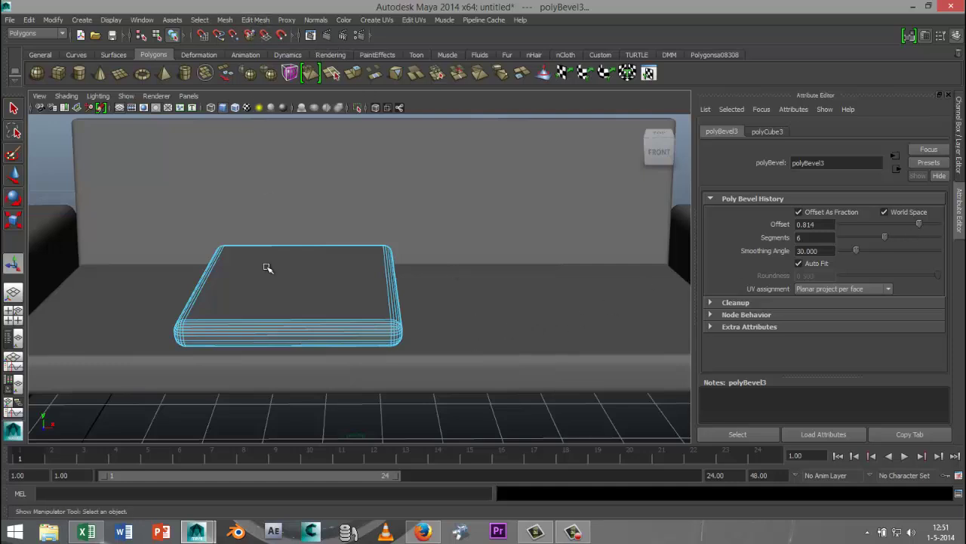
Insert evenly spaced edge loops across the cushion's width and depth so its top forms a regular grid.
left_click(256, 20)
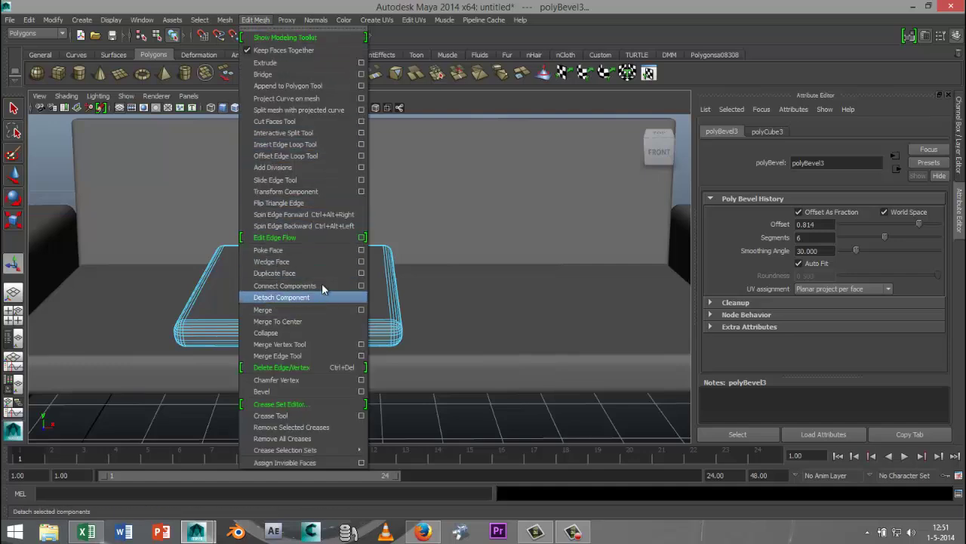
left_click(311, 145)
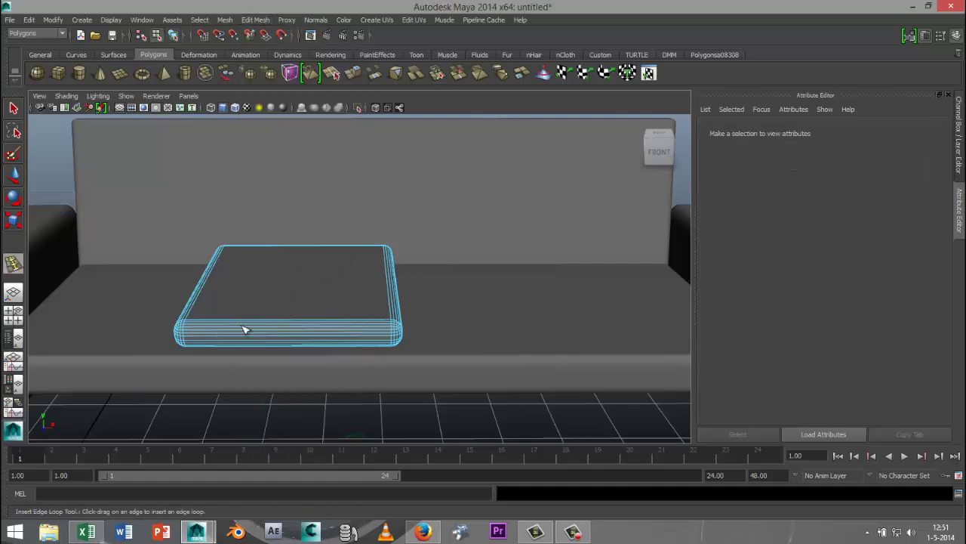
left_click(207, 320)
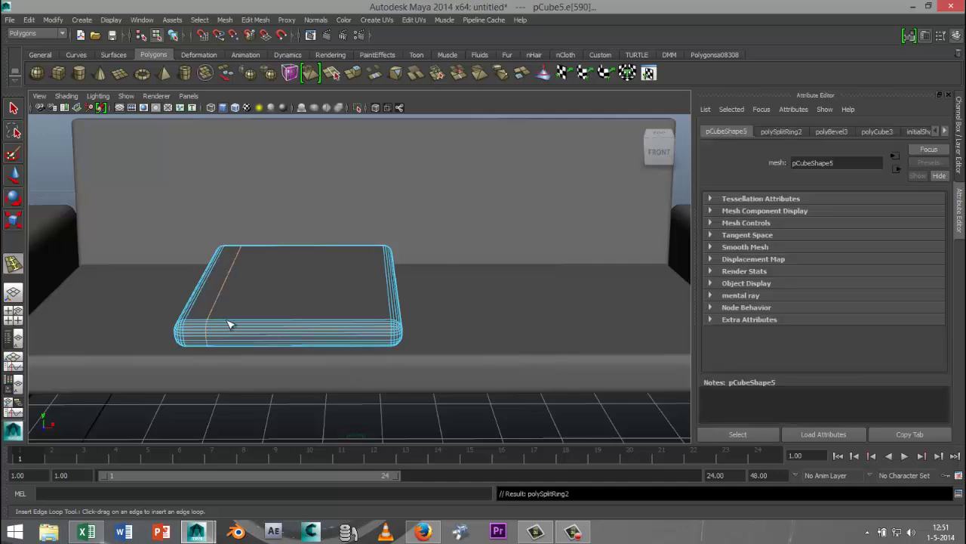
left_click(226, 320)
left_click(246, 320)
left_click_drag(253, 325, 301, 324)
left_click(304, 321)
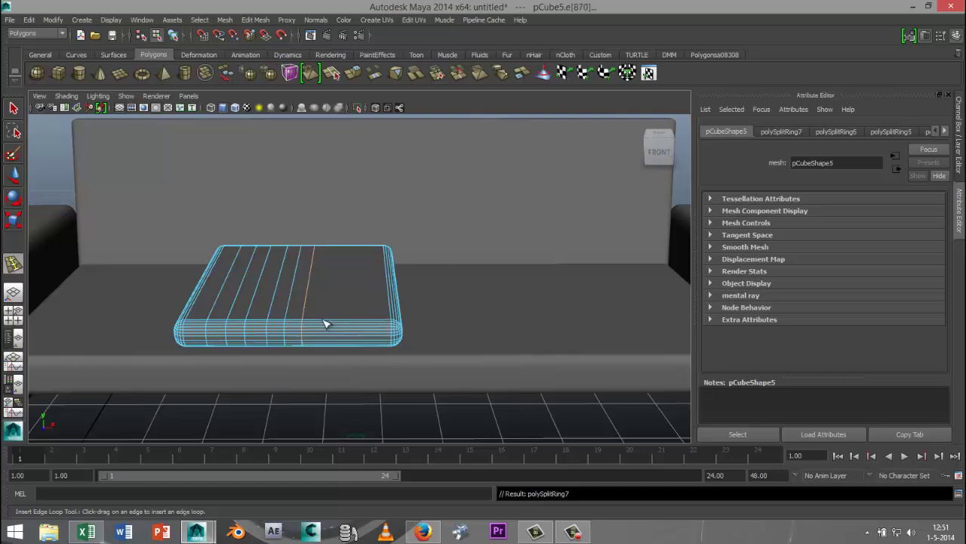
left_click(324, 320)
left_click(344, 321)
left_click(361, 322)
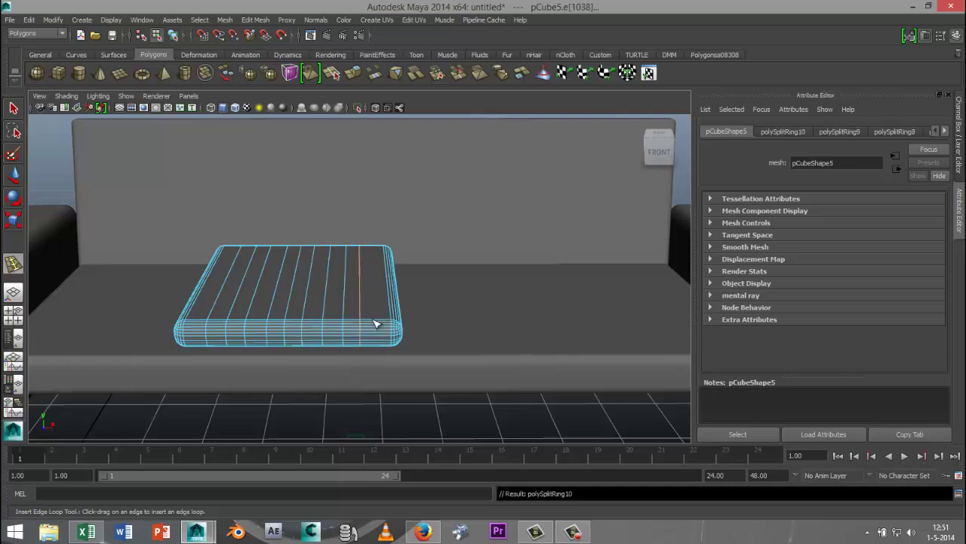
left_click(374, 322)
left_click_drag(392, 318, 388, 254)
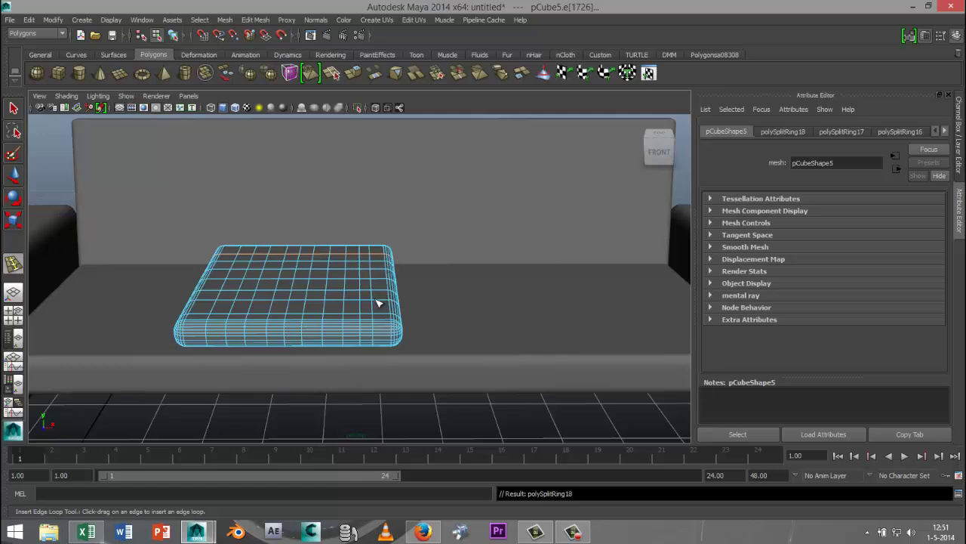
key("q")
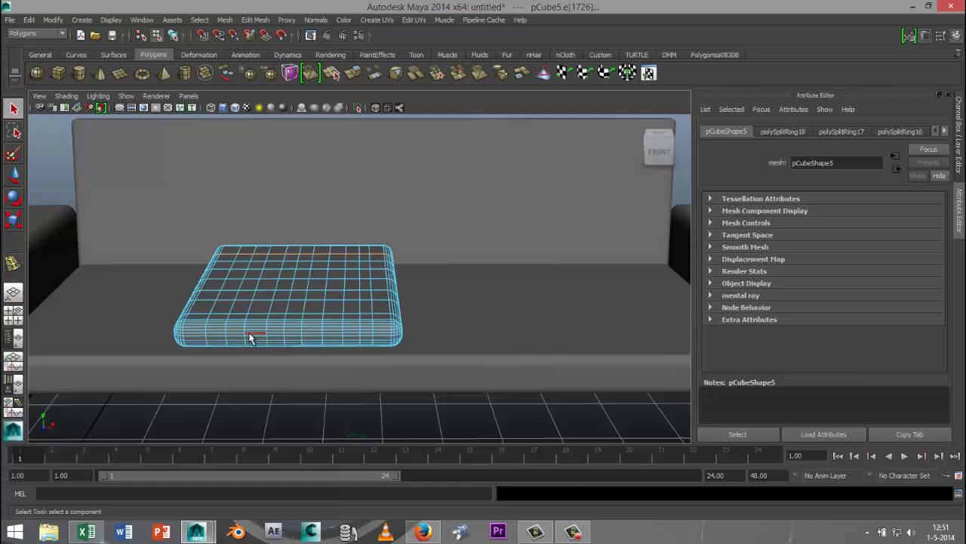
Switch the cushion back to object selection and move it to the left armrest at about X 0.58.
scroll(250, 335, "down", 3)
key("w")
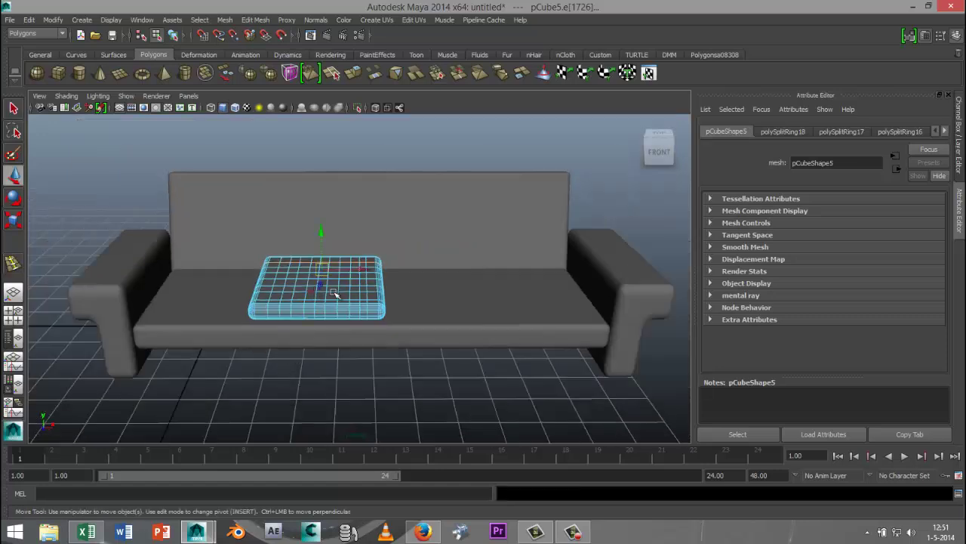
left_click_drag(361, 270, 299, 270)
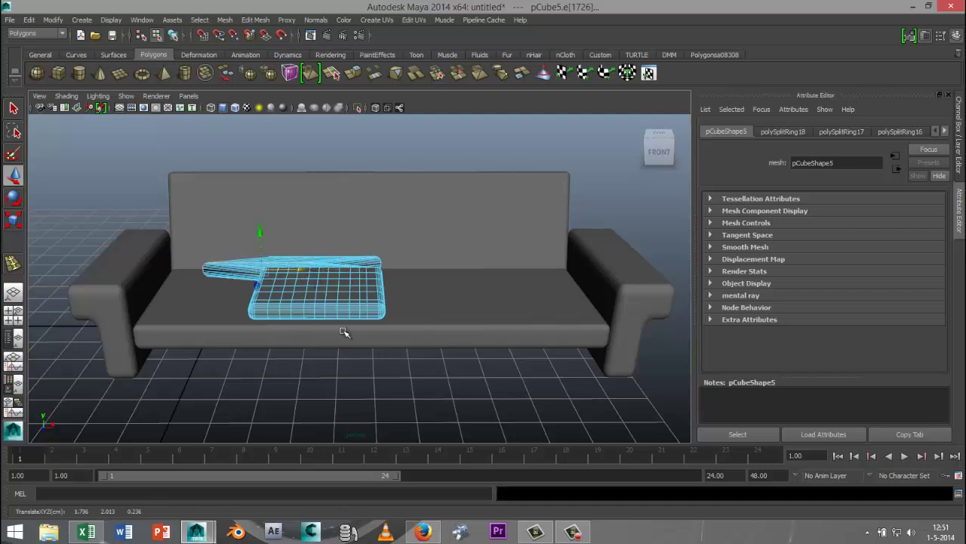
key("ctrl+z")
right_click_drag(353, 290, 400, 240)
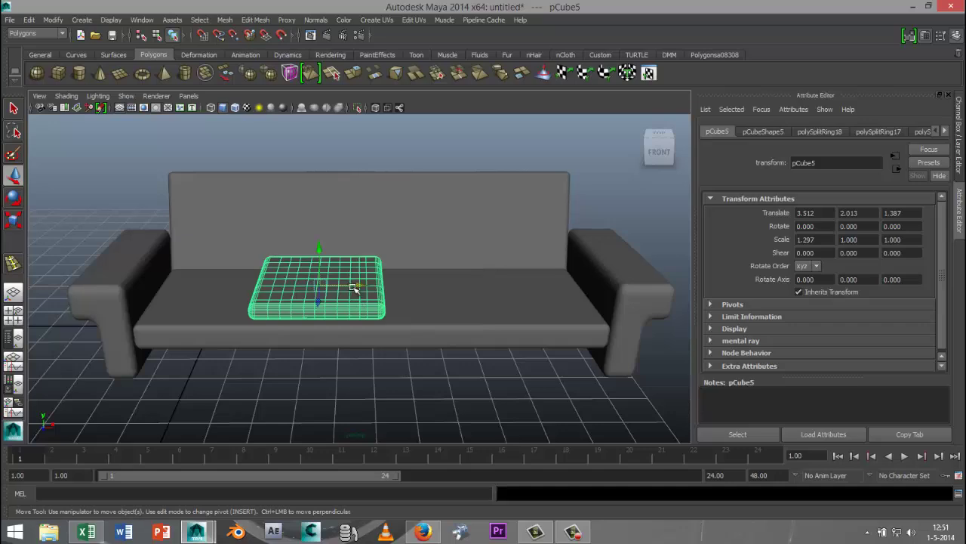
left_click_drag(353, 288, 255, 292)
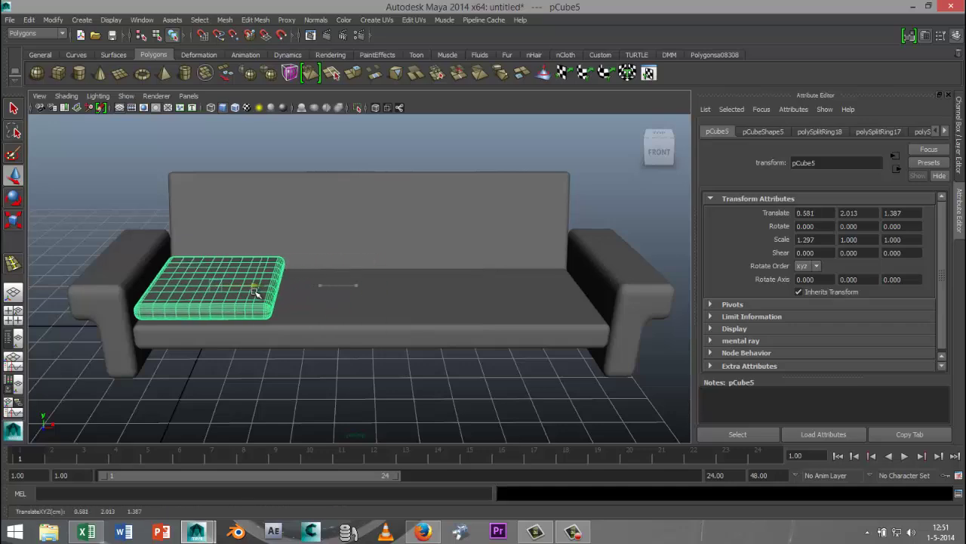
Duplicate the cushion twice and place the copies side by side along the seat at about X 4.15 and X 7.77.
left_click_drag(271, 376, 271, 399, "alt")
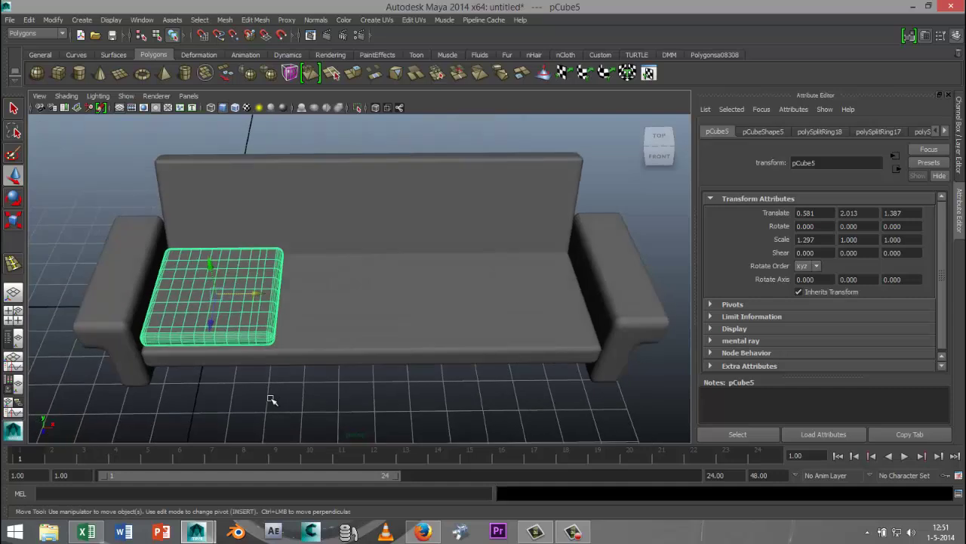
key("ctrl+d")
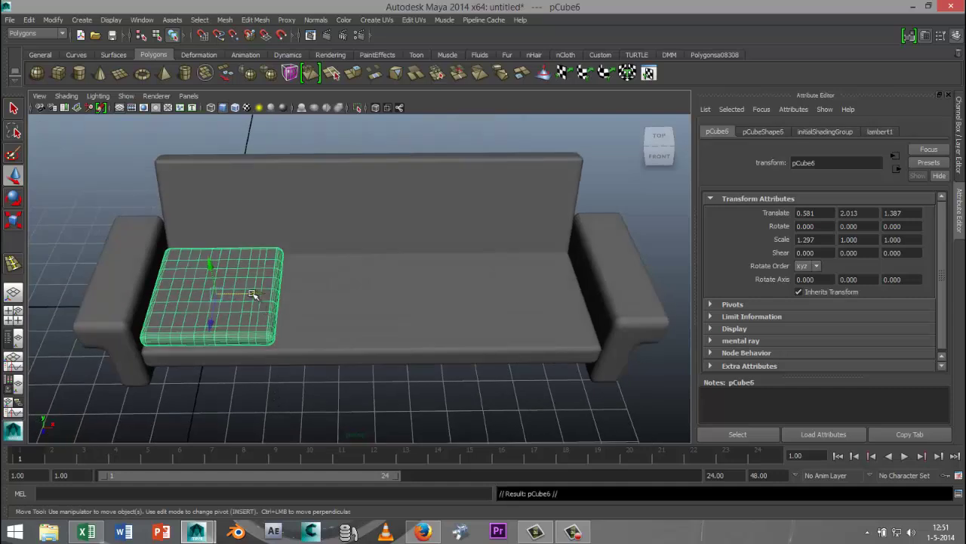
left_click_drag(253, 295, 383, 318)
middle_click_drag(380, 318, 379, 318)
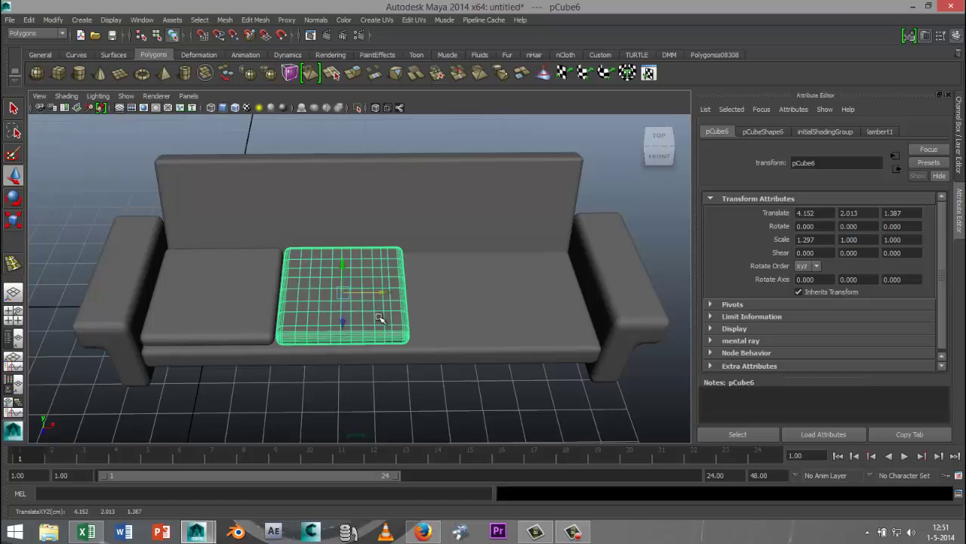
key("ctrl+d")
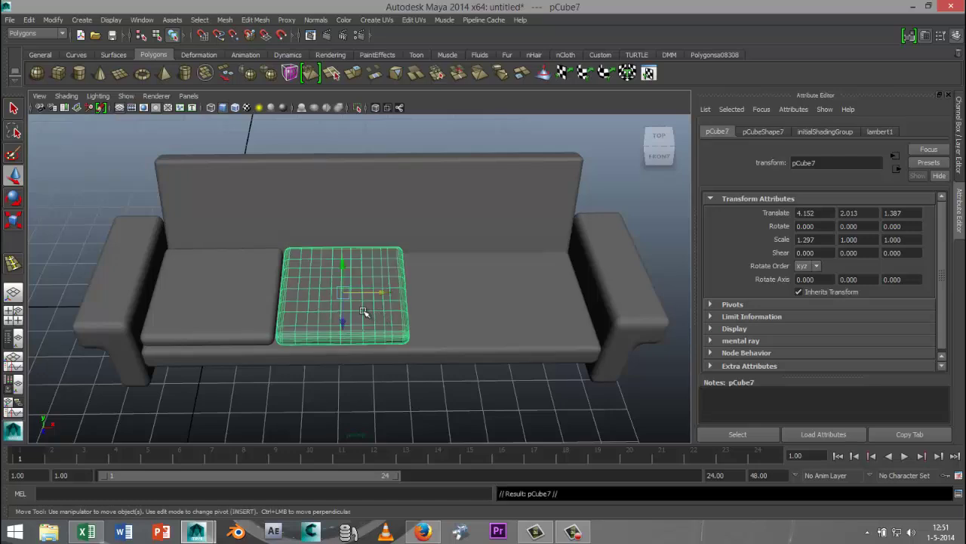
left_click_drag(382, 295, 507, 303)
Select all three seat cushions and widen them together to about 1.65 along X.
left_click_drag(450, 383, 451, 362, "alt")
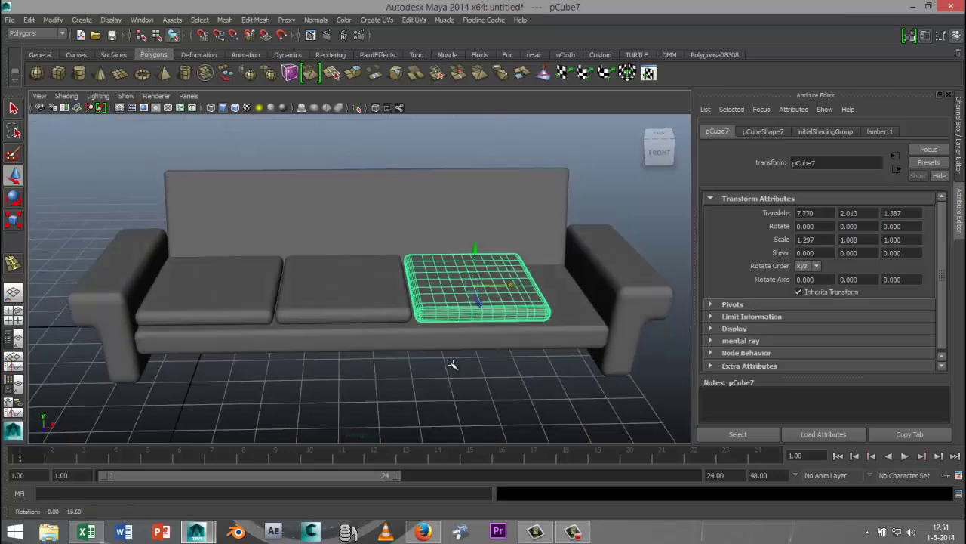
left_click(249, 291, "shift")
left_click(344, 302, "shift")
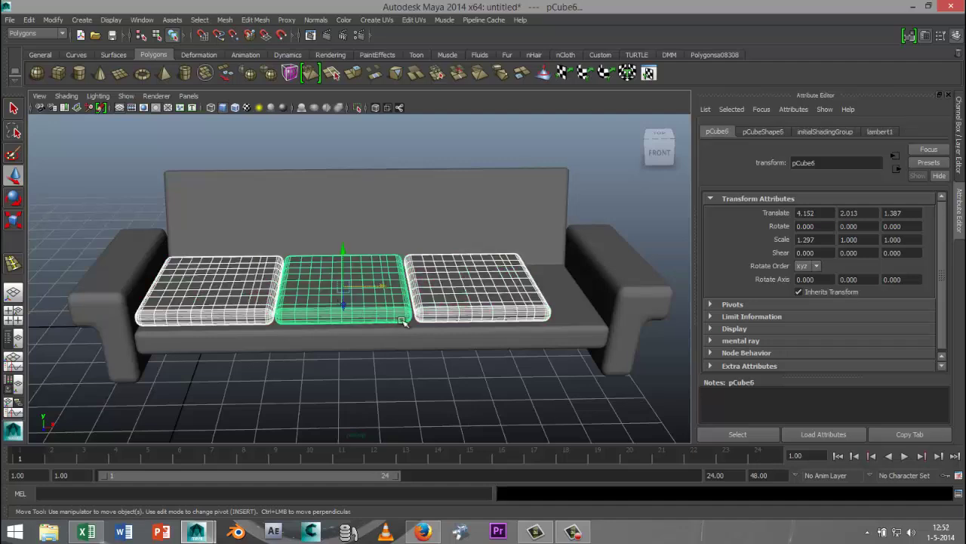
key("r")
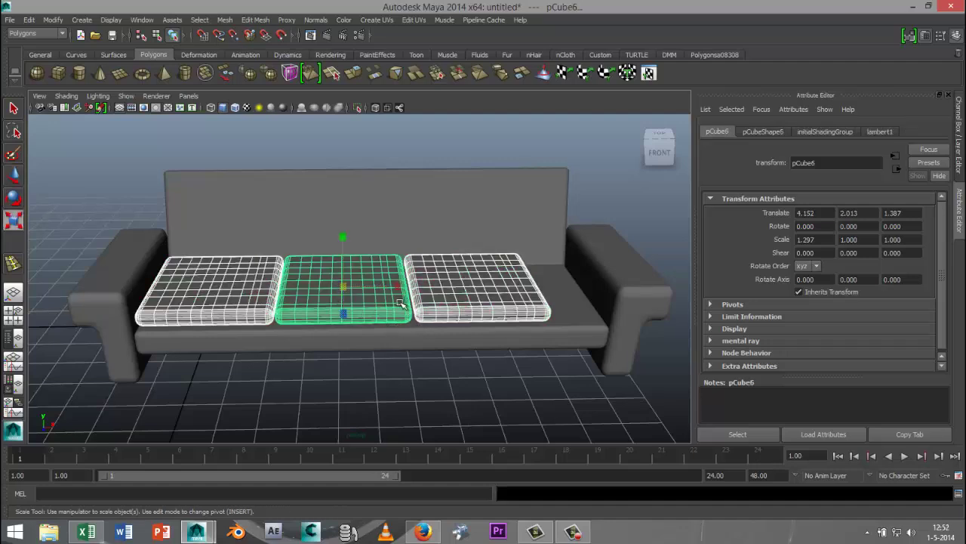
left_click_drag(398, 289, 413, 289)
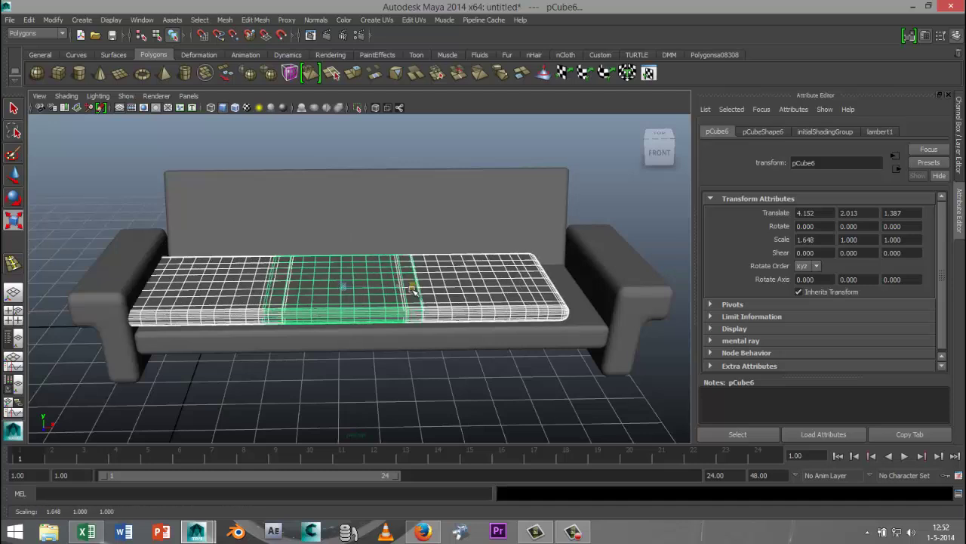
Shift the three cushions along the seat so the middle one sits at about X 4.88, then deselect them.
key("w")
left_click_drag(387, 288, 409, 291)
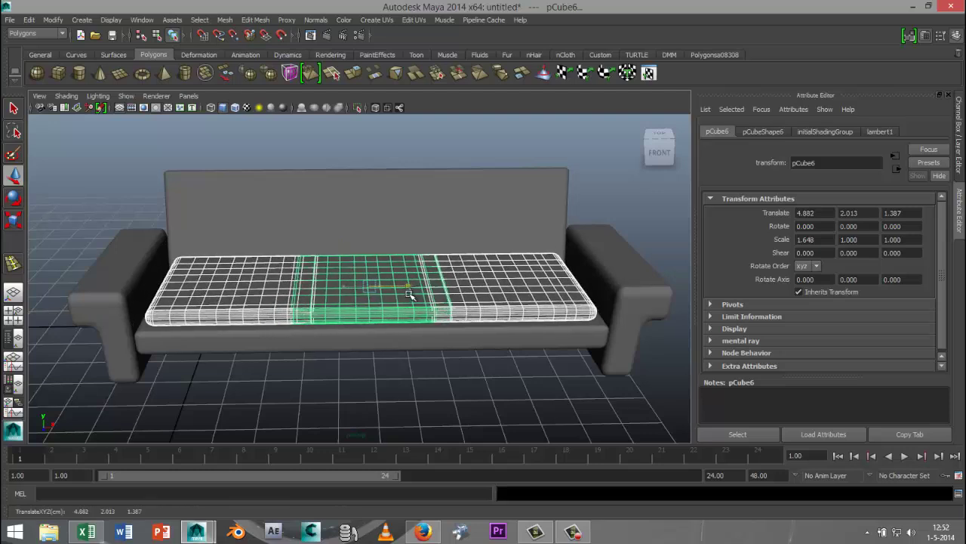
left_click(373, 378)
Move the left cushion to about X 0.96 and the right cushion to about X 8.88, towards the armrests.
left_click(269, 306)
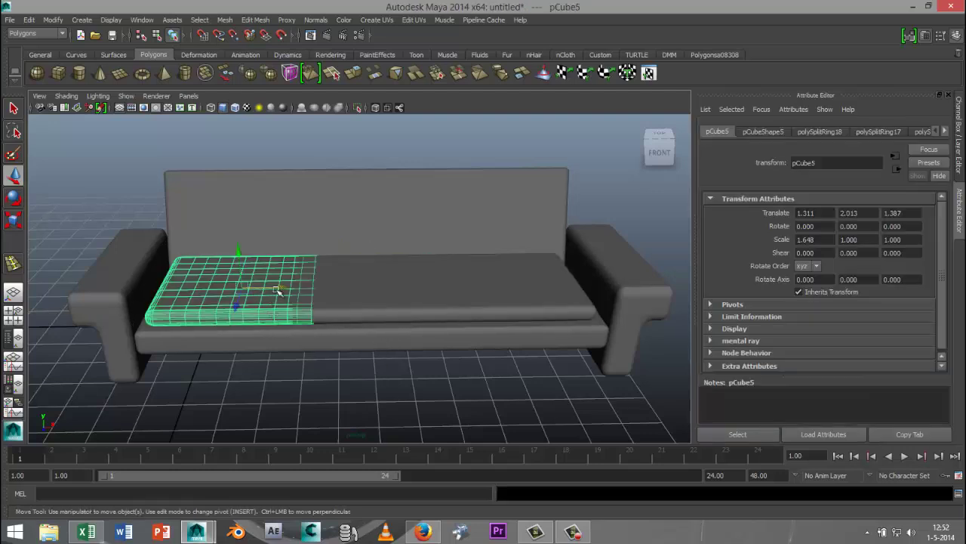
left_click_drag(278, 291, 264, 288)
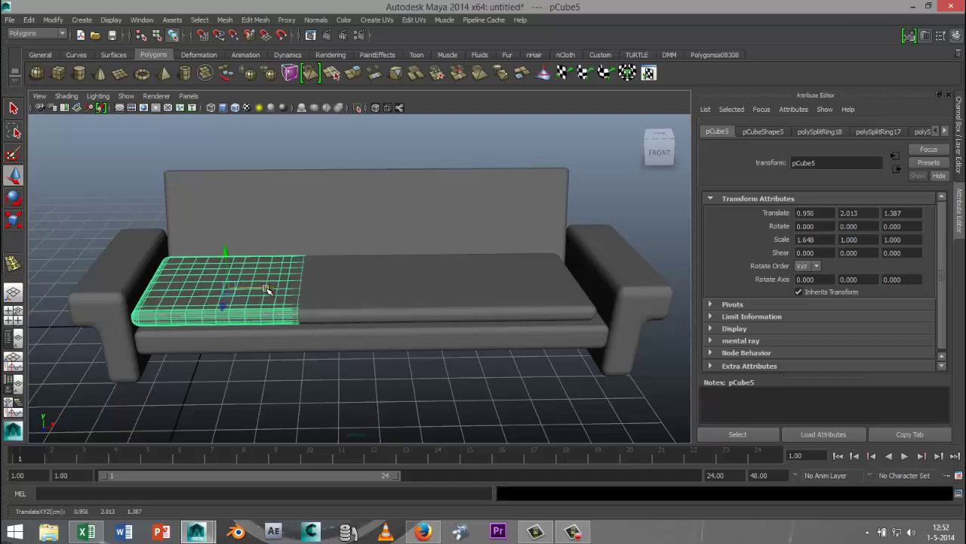
left_click(512, 306)
left_click_drag(532, 283, 550, 289)
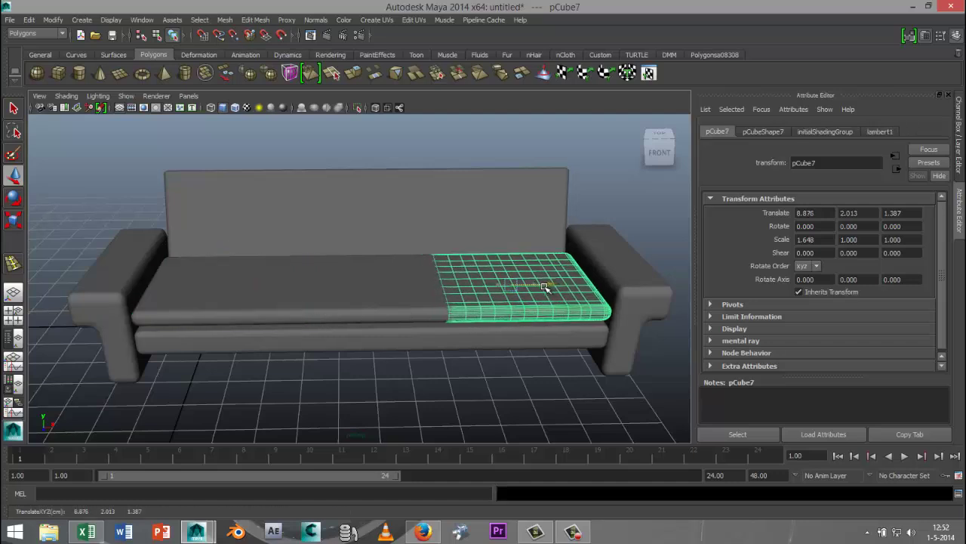
left_click(399, 304)
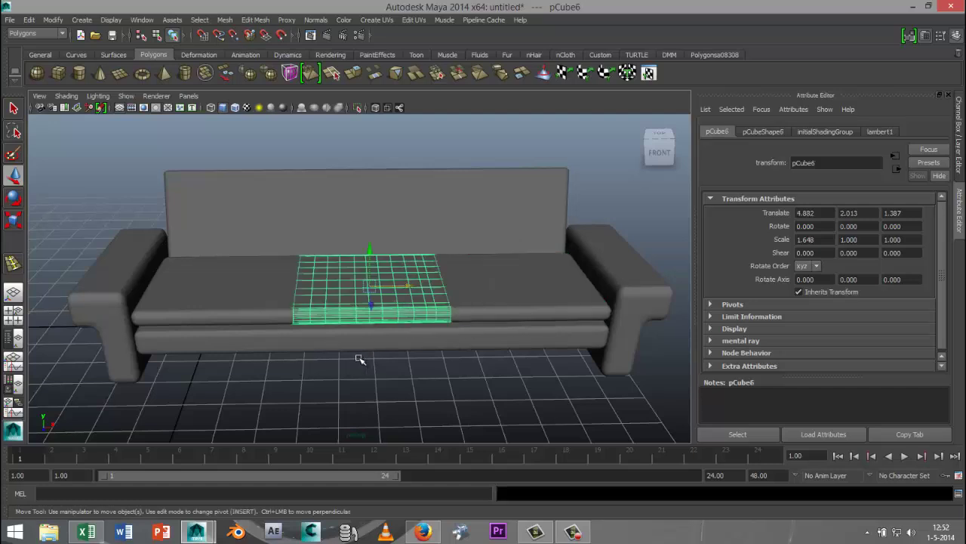
Narrow each cushion individually along X, scaling the middle one to about 1.49 and the right one to about 1.51.
left_click(251, 292)
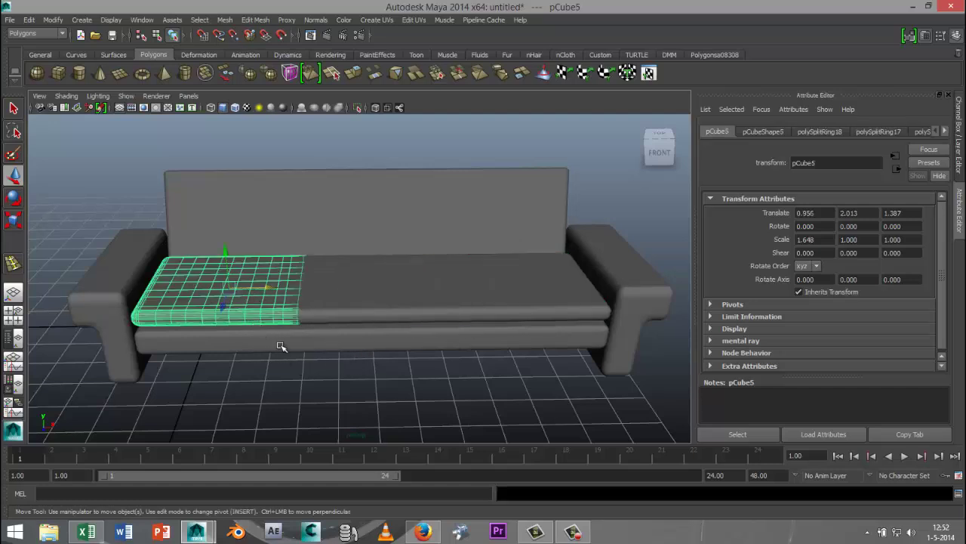
key("r")
left_click_drag(280, 282, 278, 289)
left_click(370, 307)
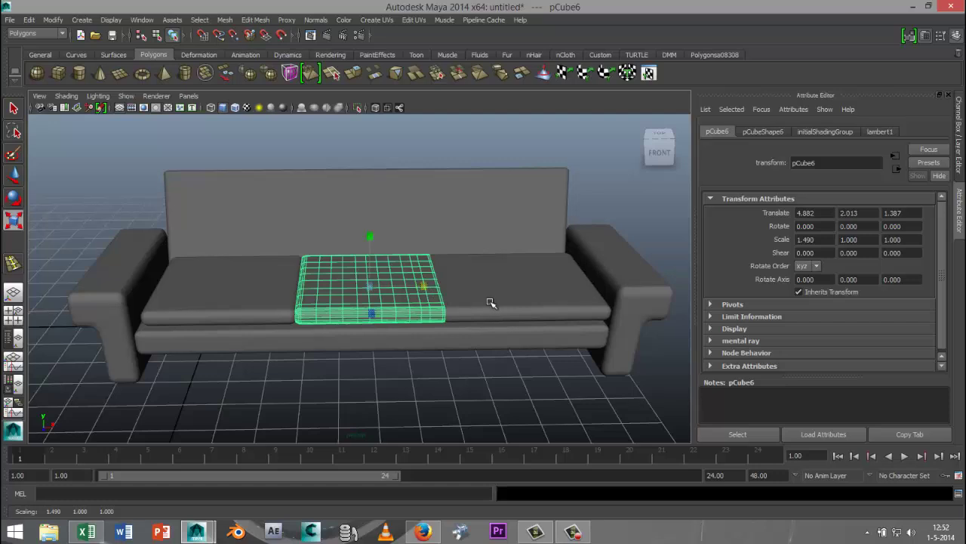
left_click(542, 302)
left_click_drag(567, 287, 562, 287)
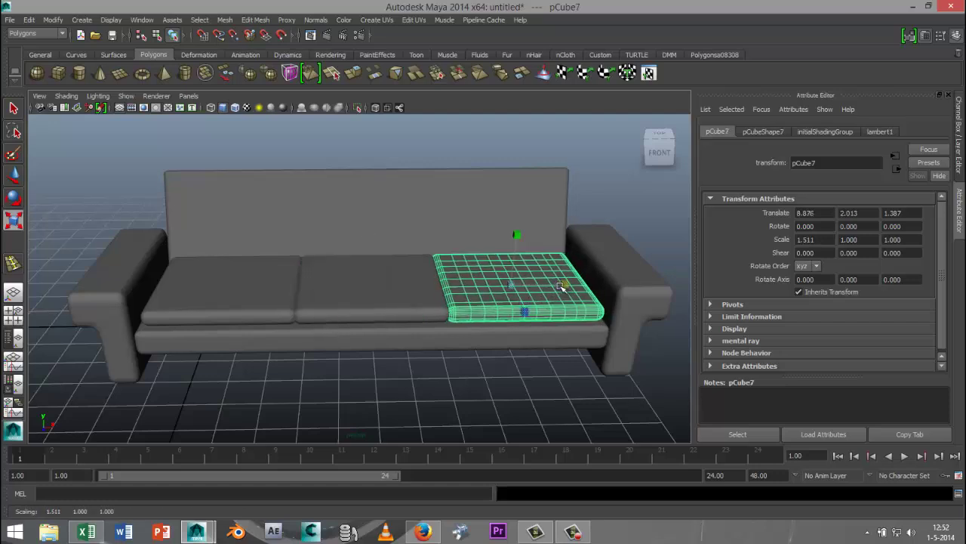
Move the right cushion to about X 9.04 and nudge the left cushion slightly towards its armrest.
mouse_move(483, 337)
left_mouse_down("alt")
mouse_move(488, 328)
mouse_move(472, 322)
left_mouse_up("alt")
key("w")
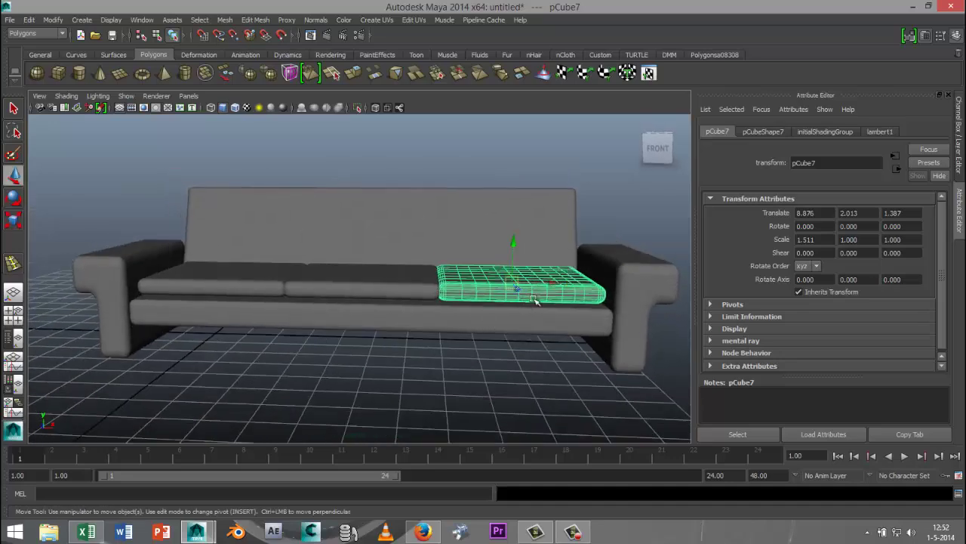
left_click_drag(557, 281, 563, 286)
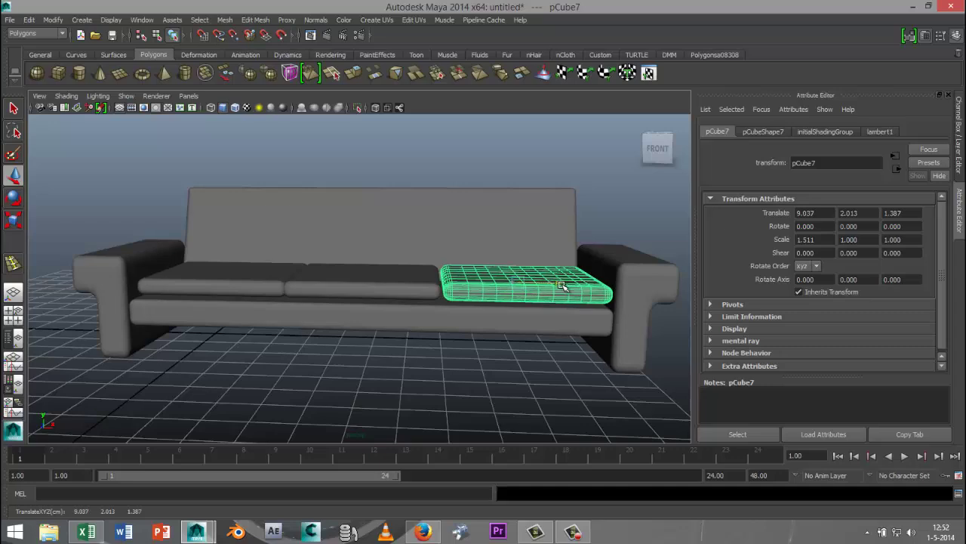
left_click_drag(273, 353, 309, 360, "alt")
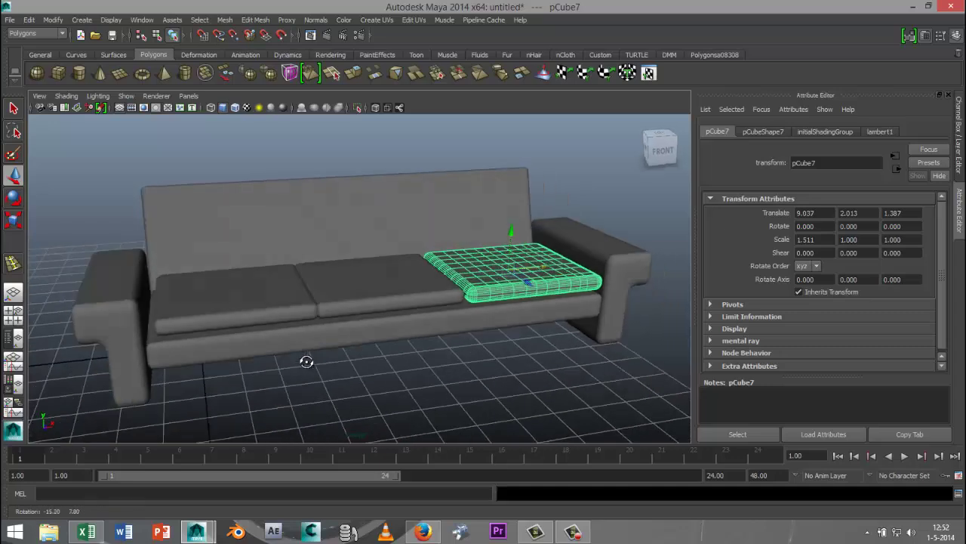
left_click(263, 312)
left_click_drag(268, 295, 264, 293)
Select all three seat cushions together and lower them onto the seat to about Y 1.89.
mouse_move(356, 361)
left_mouse_down("alt")
mouse_move(339, 349)
mouse_move(340, 403)
mouse_move(350, 347)
left_mouse_up("alt")
left_click(370, 281, "shift")
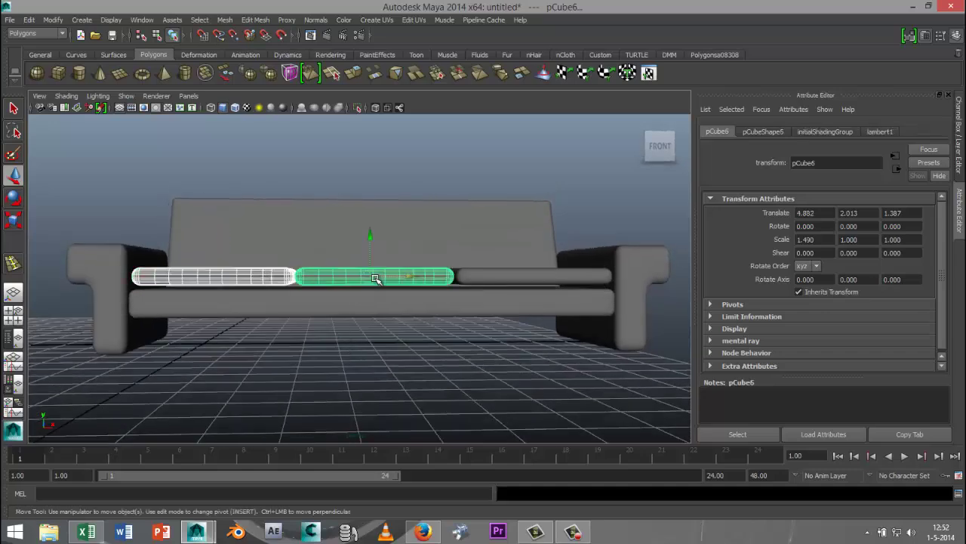
left_click(513, 279, "shift")
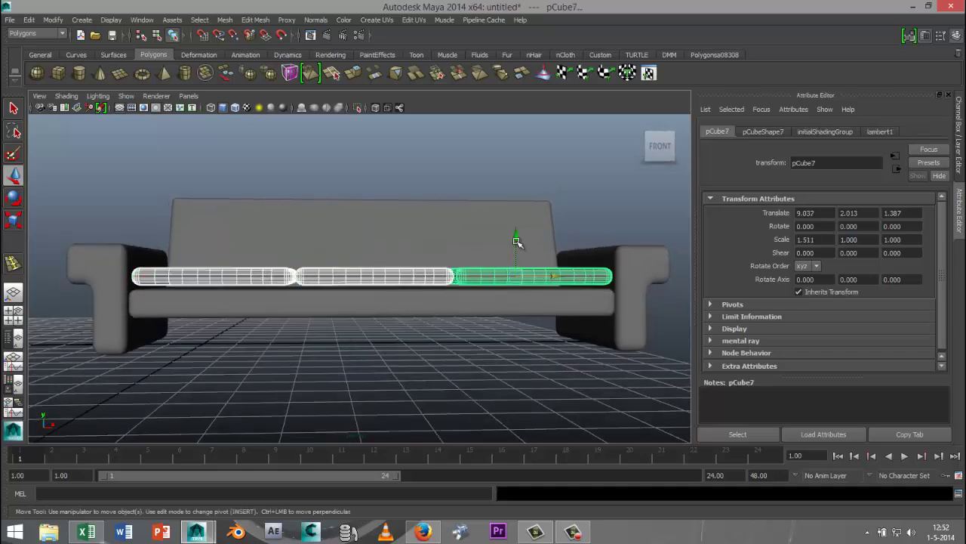
left_click_drag(516, 241, 516, 244)
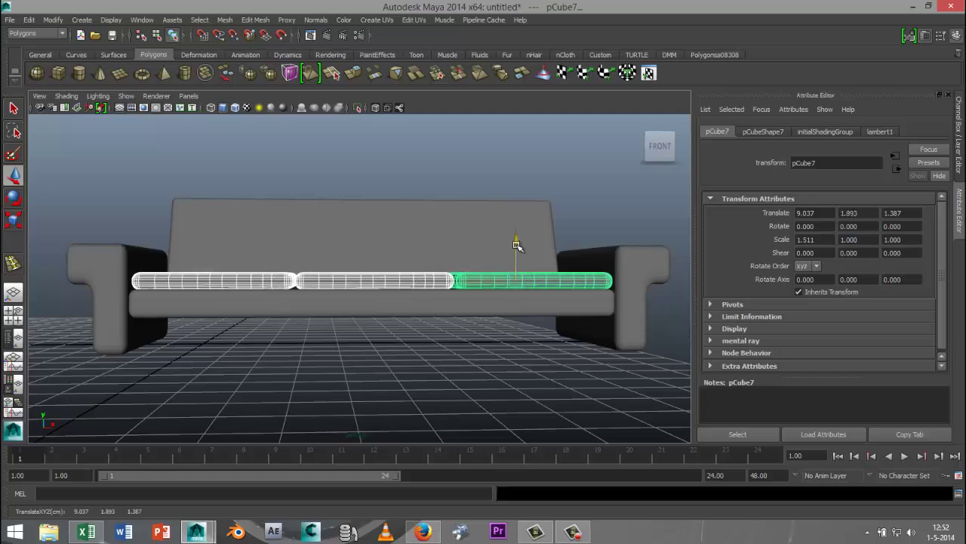
Duplicate the three seat cushions and rotate the copies upright to about -98.3 degrees around X.
left_click_drag(447, 361, 441, 400, "alt")
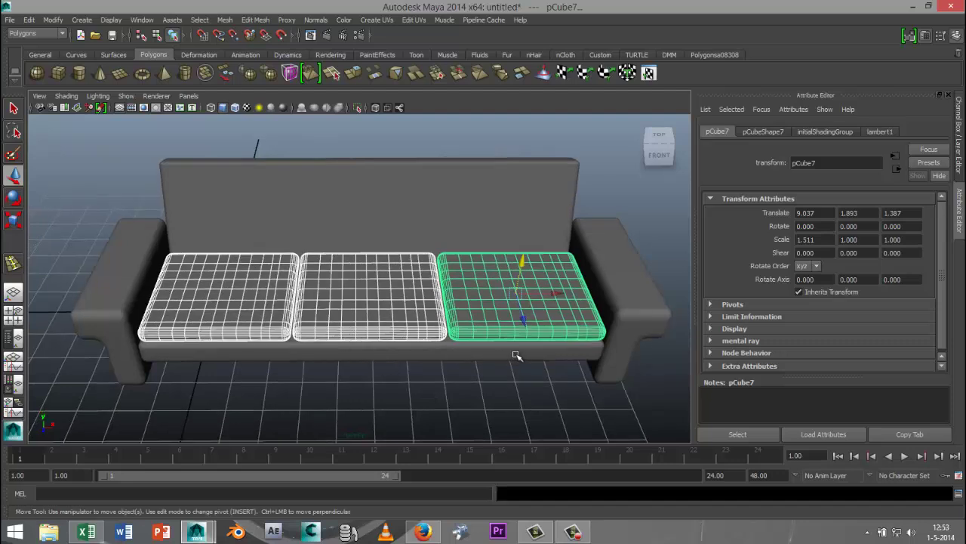
key("ctrl+d")
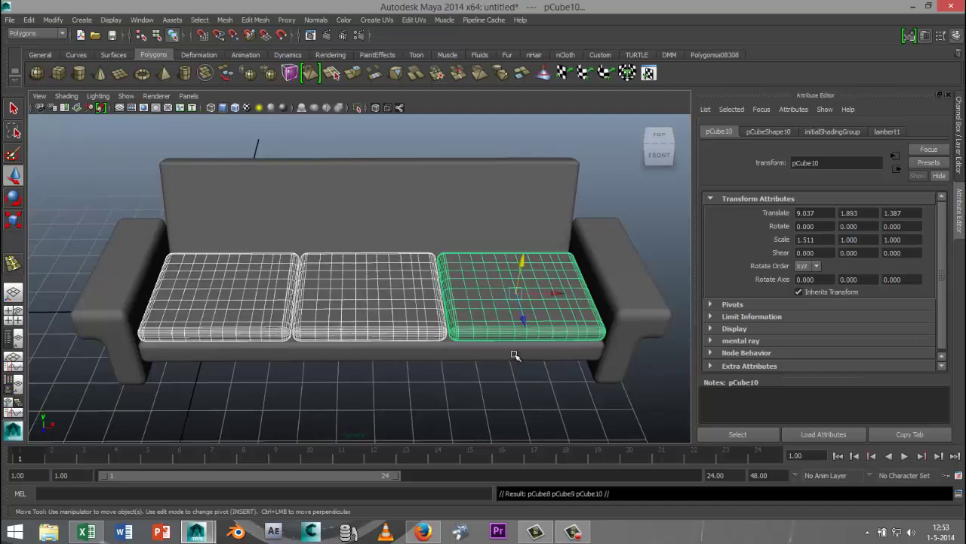
key("e")
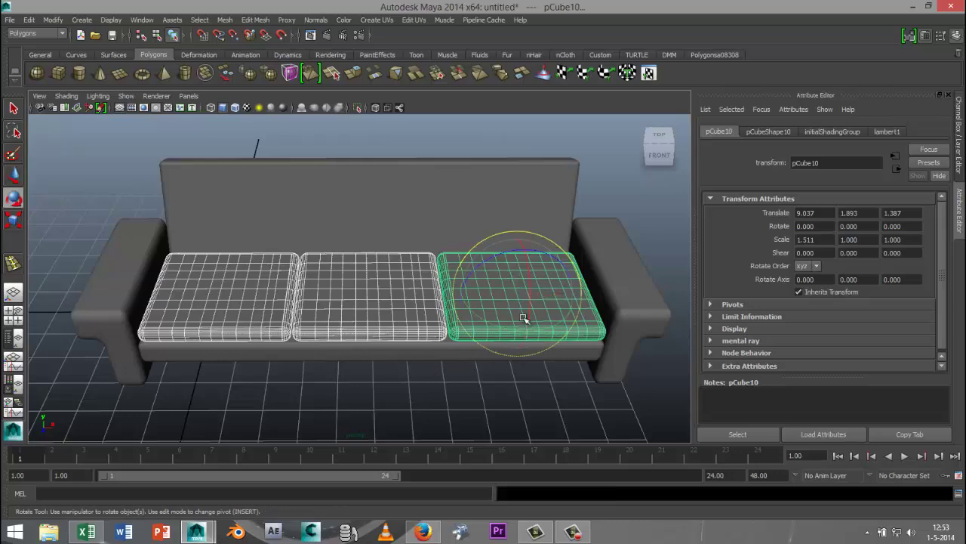
left_click_drag(531, 320, 513, 241)
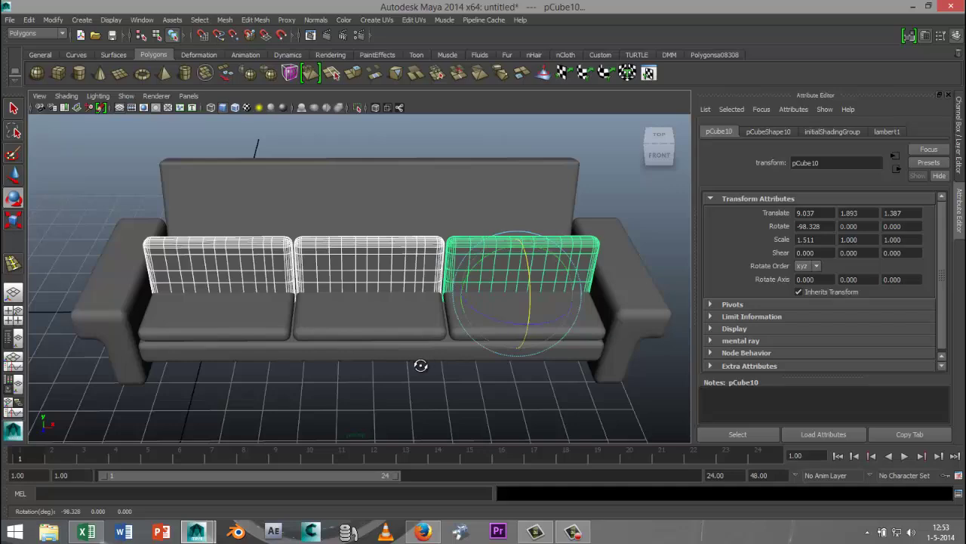
In the side view, raise the upright cushion copies to about Y 3.84 and move them back to about Z -0.47.
left_click_drag(421, 365, 300, 324, "alt")
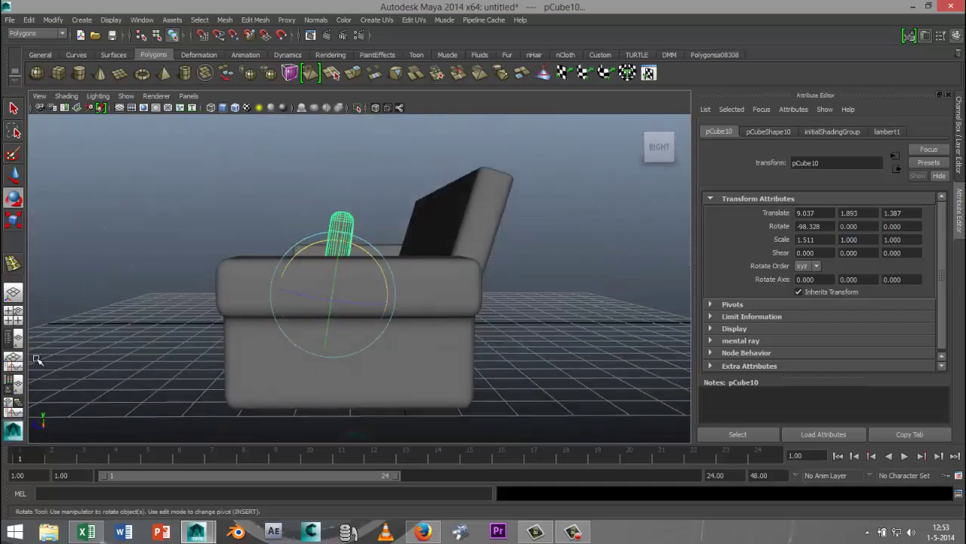
left_click(13, 317)
key("space")
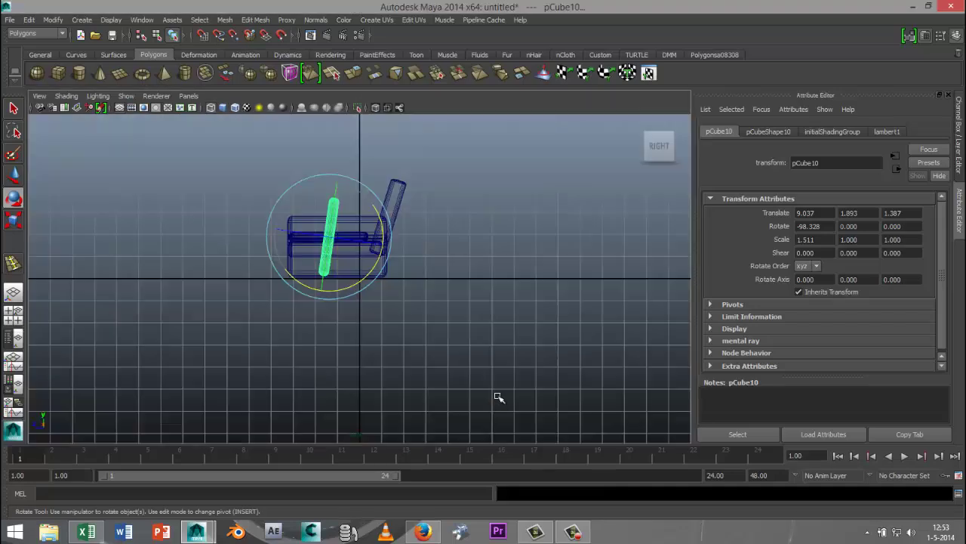
key("w")
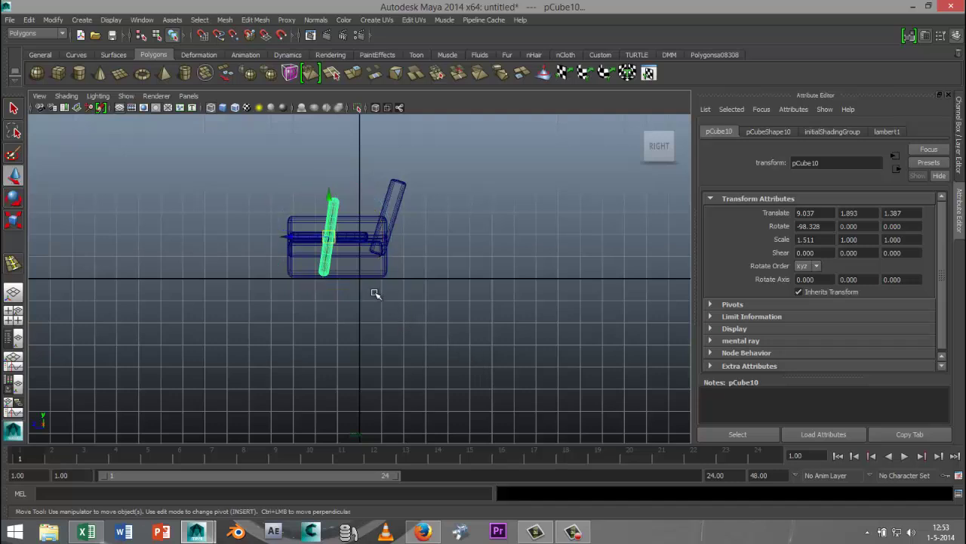
left_click_drag(330, 202, 332, 155)
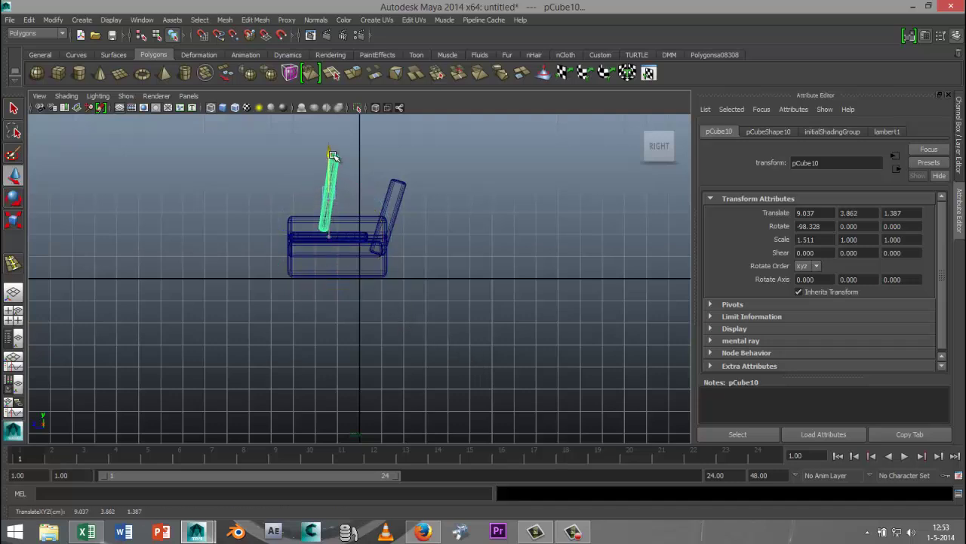
left_click_drag(291, 194, 332, 194)
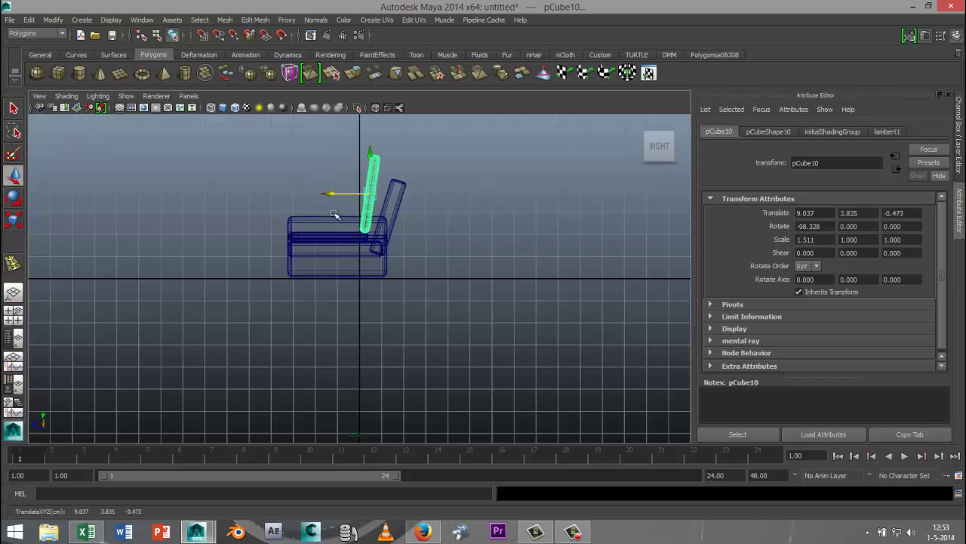
Tilt the back cushions to about -107.3 degrees around X and move them towards the backrest to about Z -0.97.
key("e")
left_click_drag(435, 198, 435, 210)
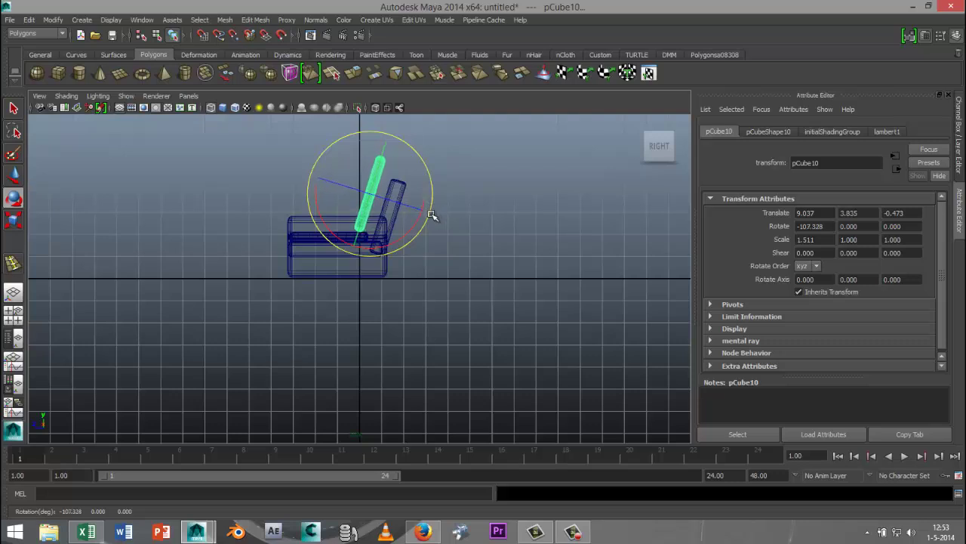
key("w")
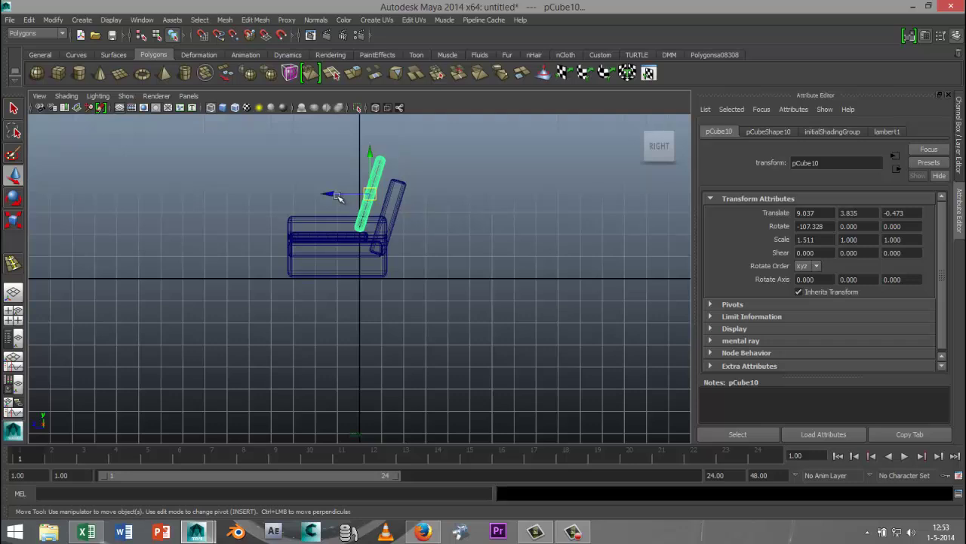
left_click_drag(337, 194, 341, 194)
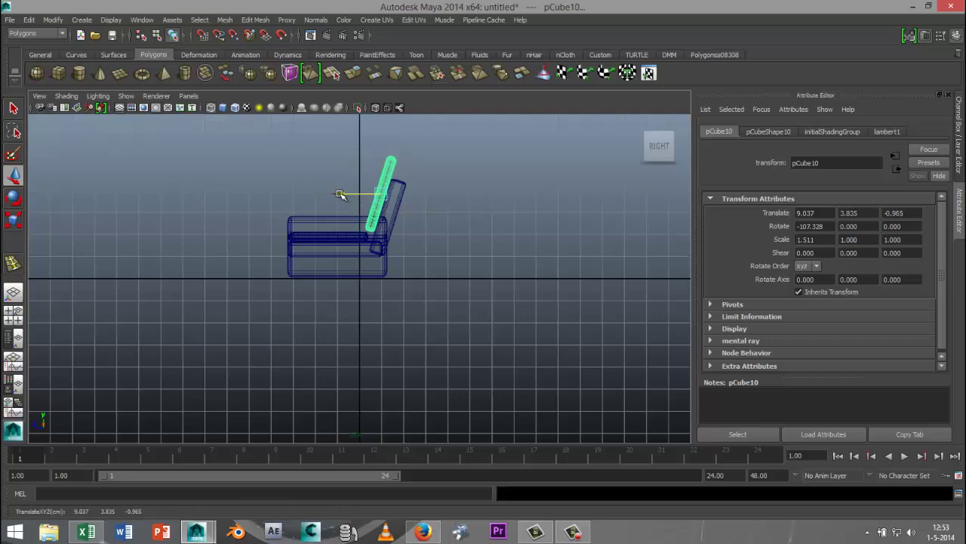
Reduce the height of the three back cushions in perspective by scaling them along Z to about 0.72.
left_click(13, 311)
key("space")
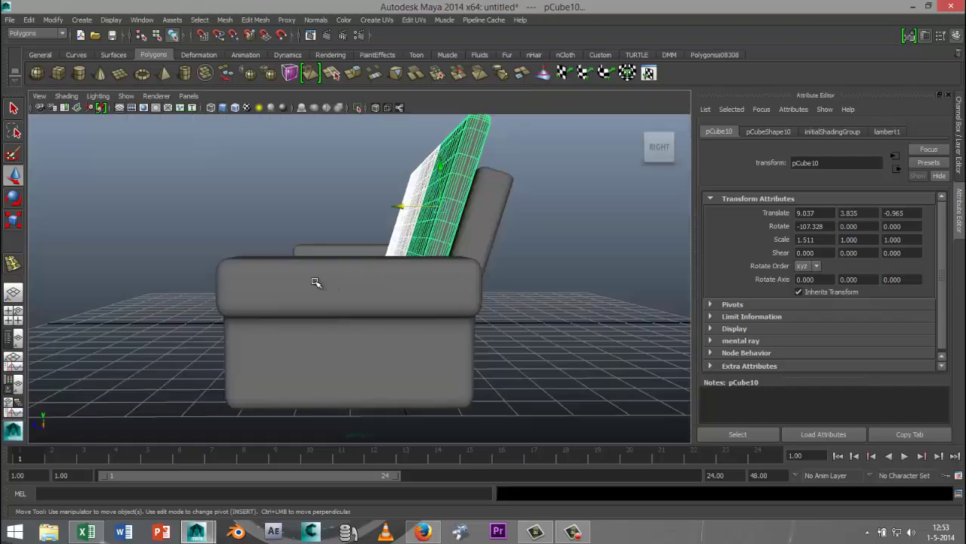
left_click_drag(317, 283, 548, 295, "alt")
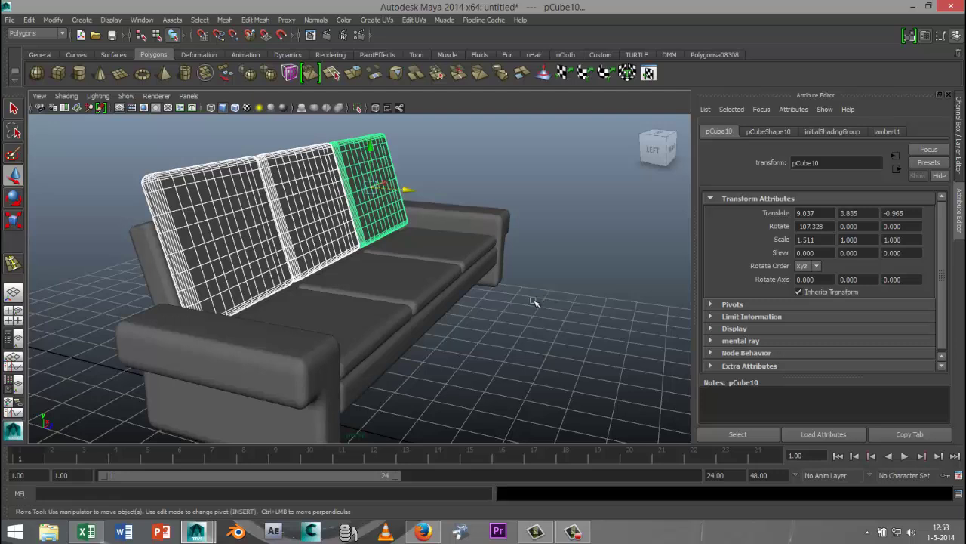
key("r")
left_click_drag(358, 139, 361, 148)
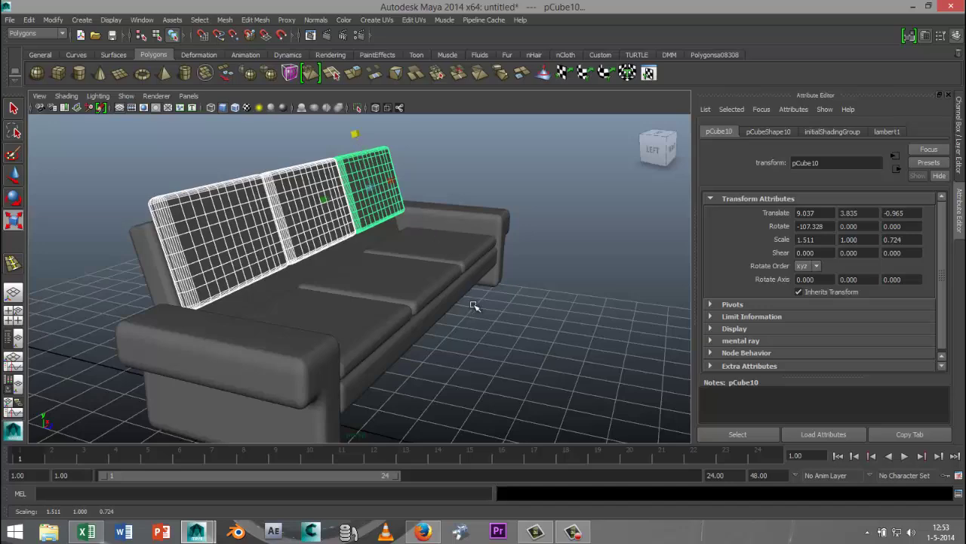
Lower the back cushions to about Y 3.30 and bring them forward to about Z -0.79.
left_click_drag(474, 305, 496, 300, "alt")
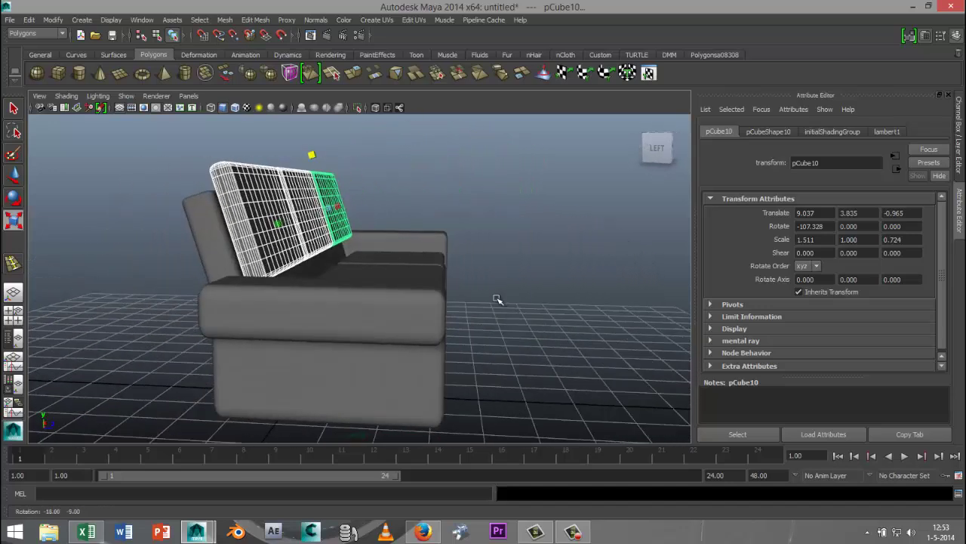
key("w")
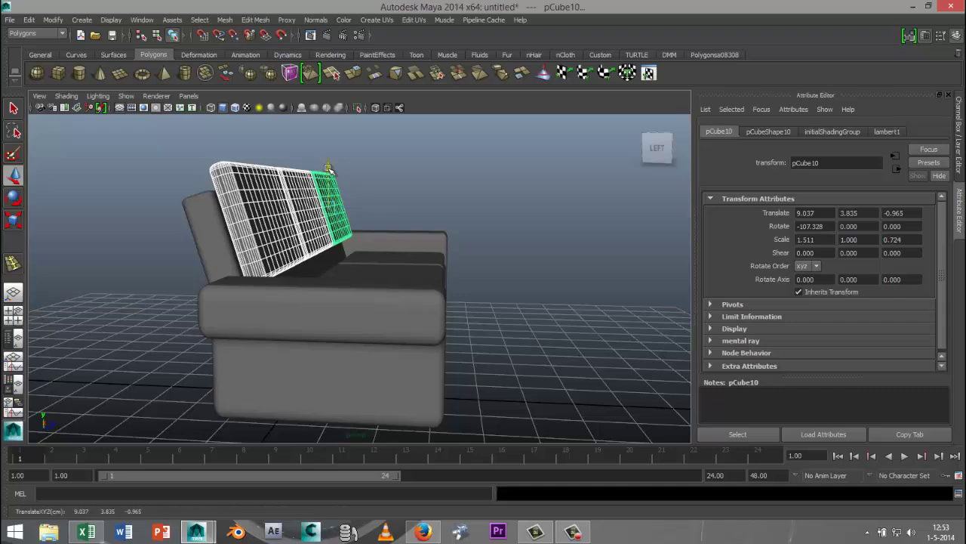
left_click_drag(329, 157, 333, 182)
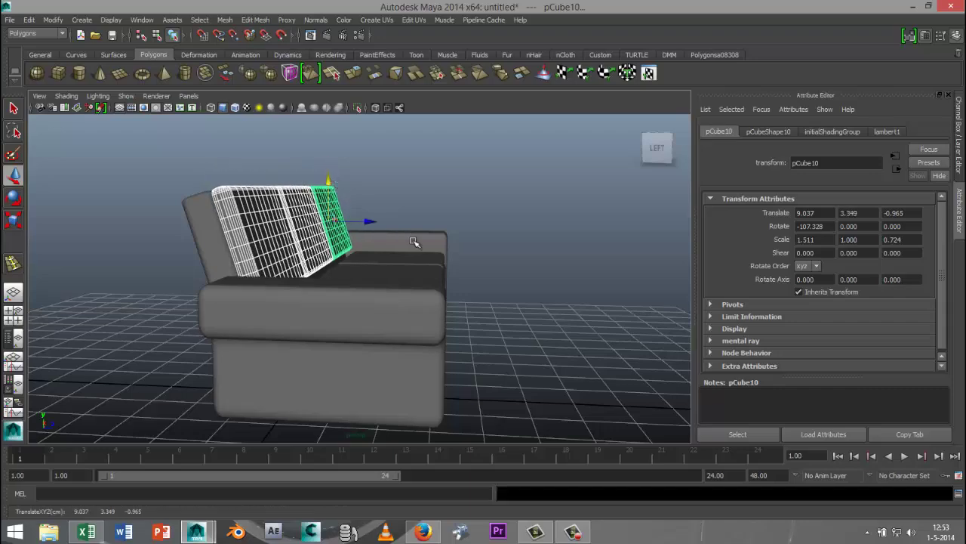
left_click_drag(467, 326, 211, 329, "alt")
left_click_drag(407, 250, 394, 249)
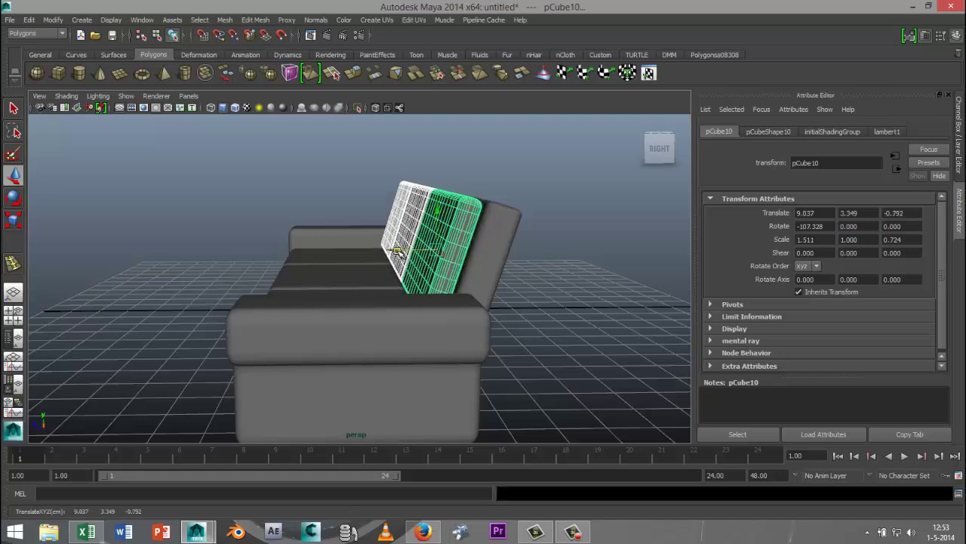
left_click_drag(437, 214, 436, 219)
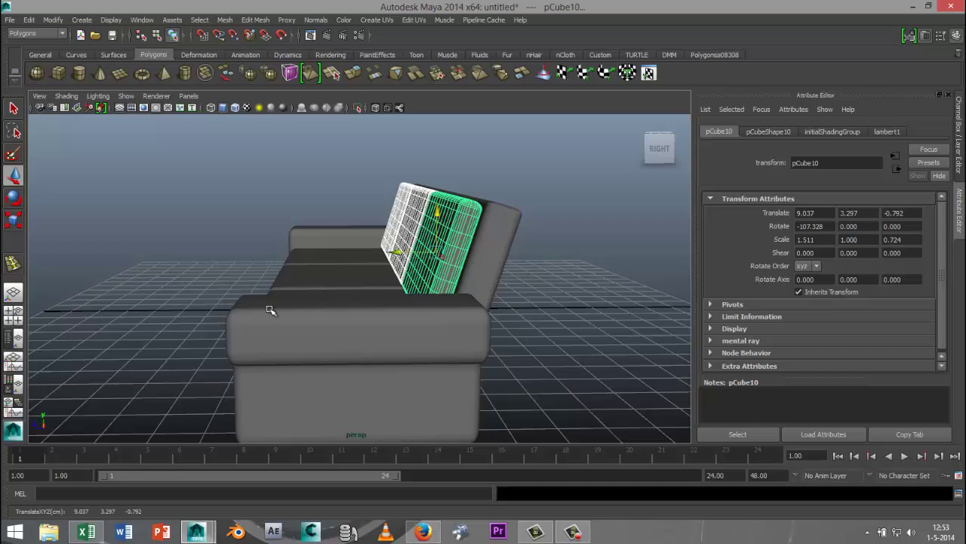
Examine how the back cushions fit against the backrest and seat cushions, from the side and in perspective.
left_click(13, 312)
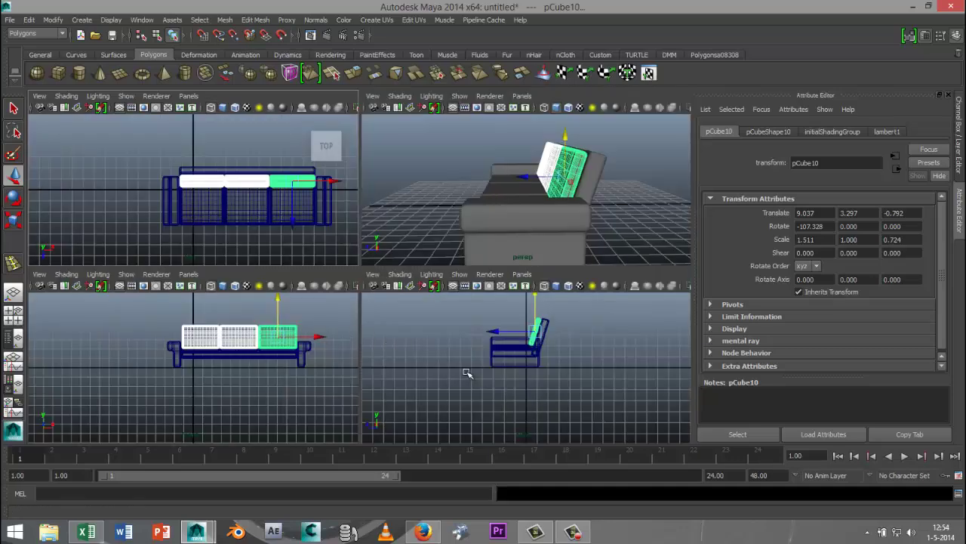
key("space")
scroll(435, 271, "up", 6)
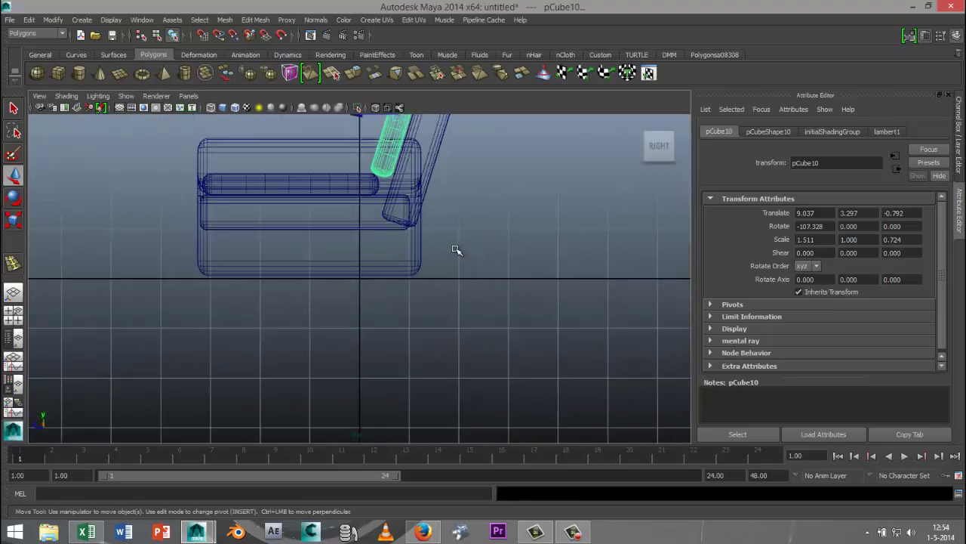
middle_click_drag(465, 250, 472, 384, "alt")
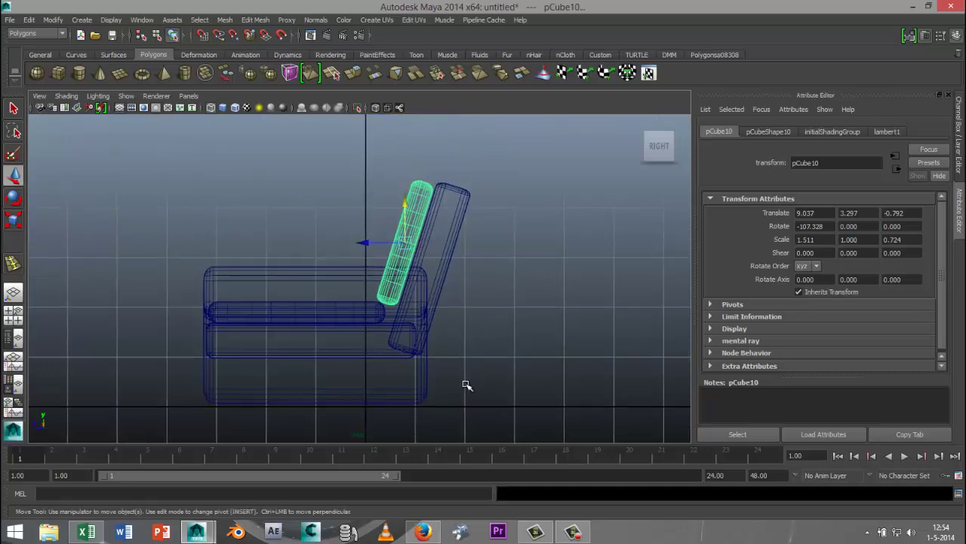
left_click(13, 311)
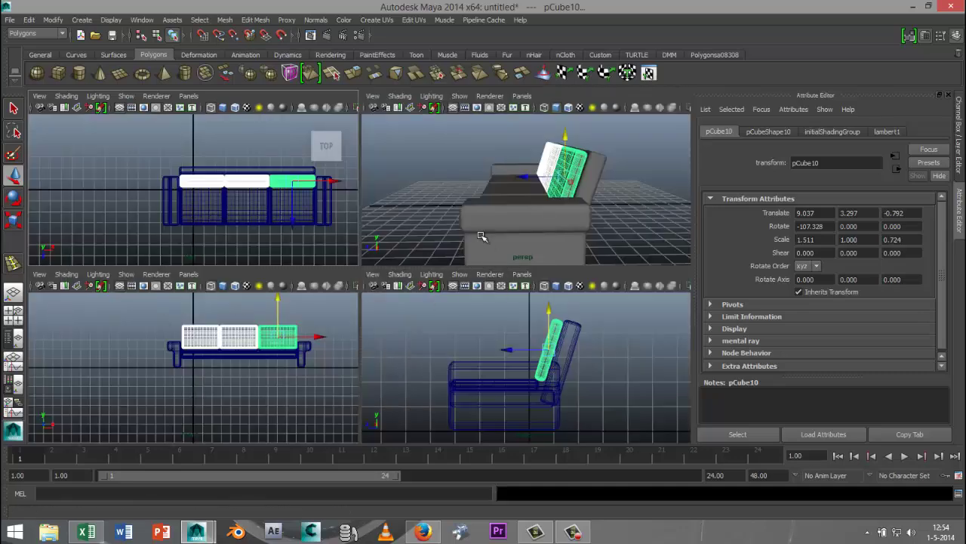
key("space")
left_click_drag(308, 289, 445, 300, "alt")
scroll(413, 315, "up", 4)
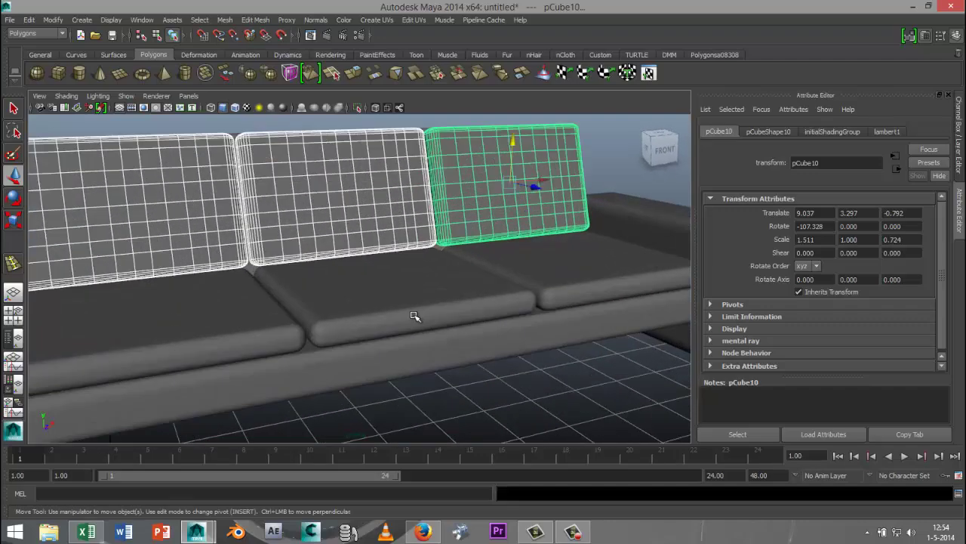
scroll(415, 316, "down", 4)
scroll(416, 317, "up", 1)
scroll(419, 316, "down", 2)
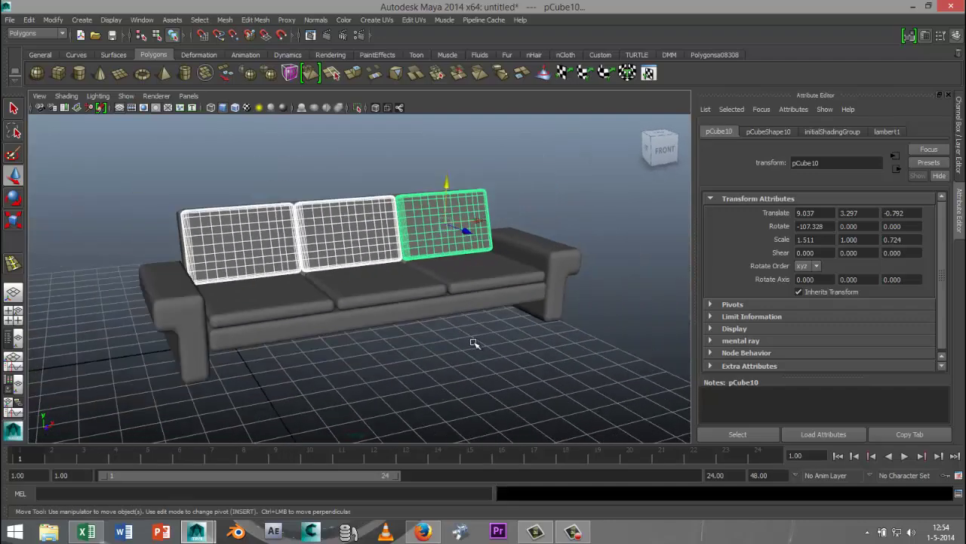
scroll(473, 344, "up", 2)
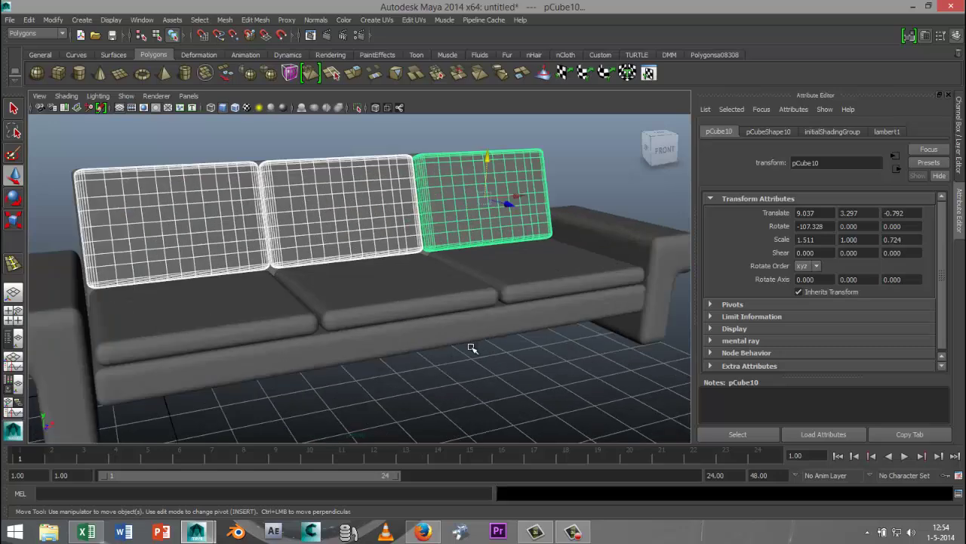
left_click_drag(498, 357, 481, 360, "alt")
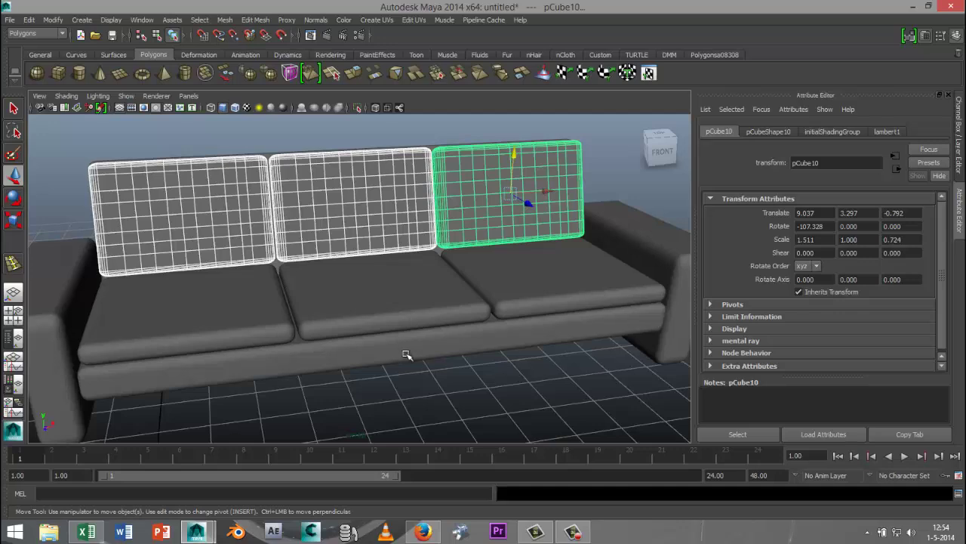
left_click_drag(434, 364, 431, 373, "alt")
scroll(438, 371, "down", 3)
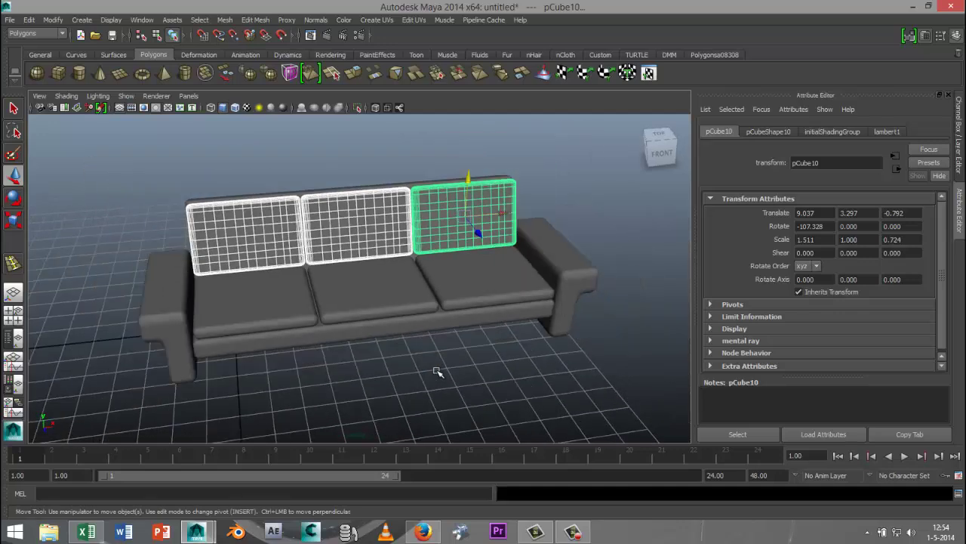
middle_click_drag(438, 371, 456, 348, "alt")
left_click_drag(434, 359, 451, 357, "alt")
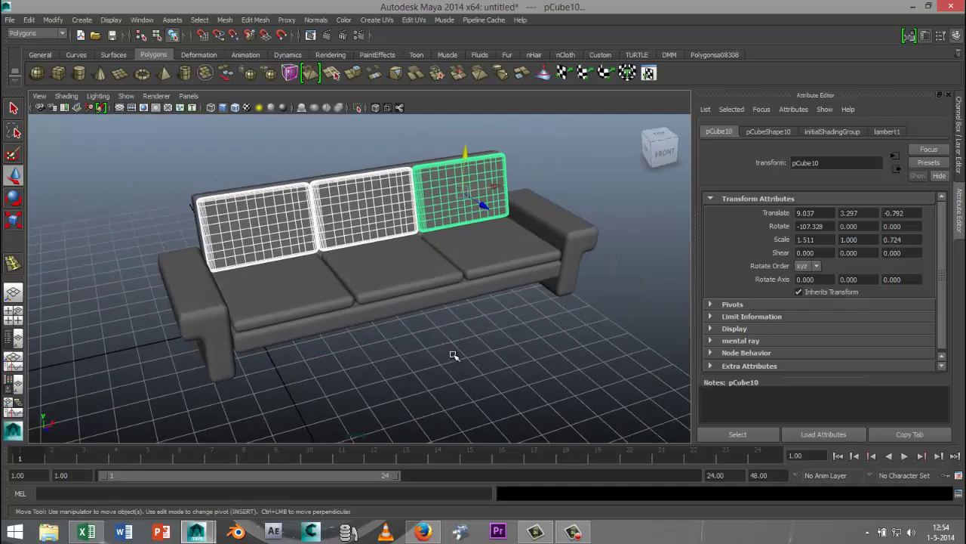
Move only the middle seat cushion slightly forward to about Z 1.50.
scroll(453, 354, "up", 3)
left_click(433, 268)
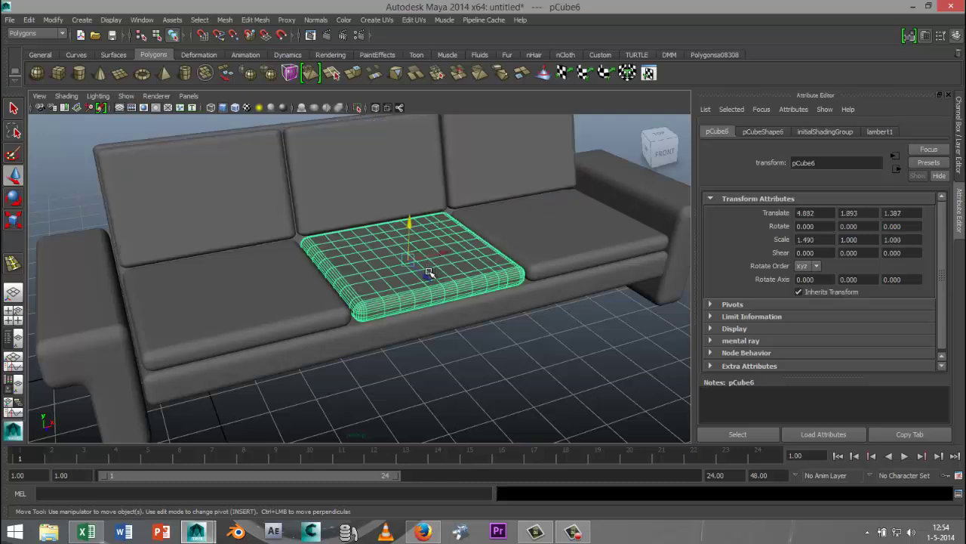
left_click_drag(427, 276, 428, 281)
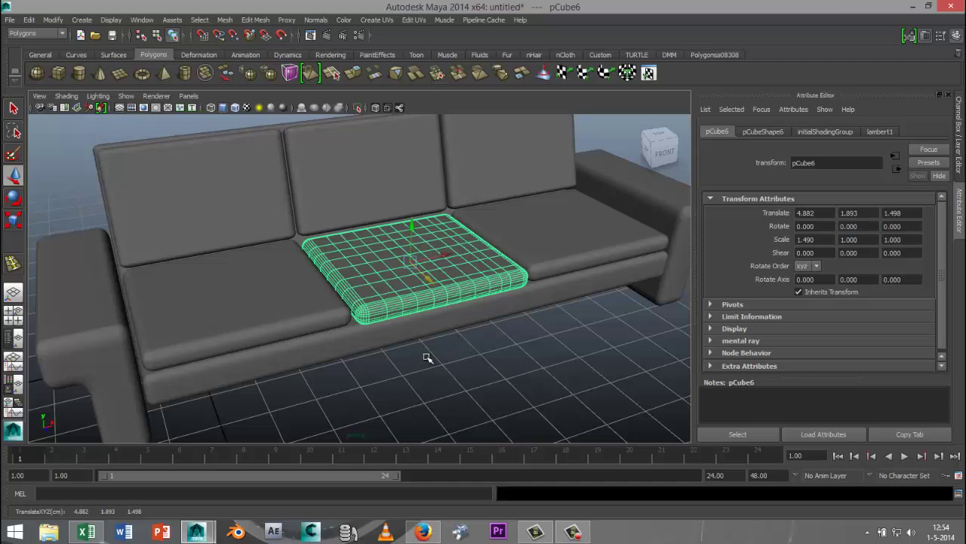
Shift the left seat cushion slightly sideways along X to about 0.77.
left_click(262, 323)
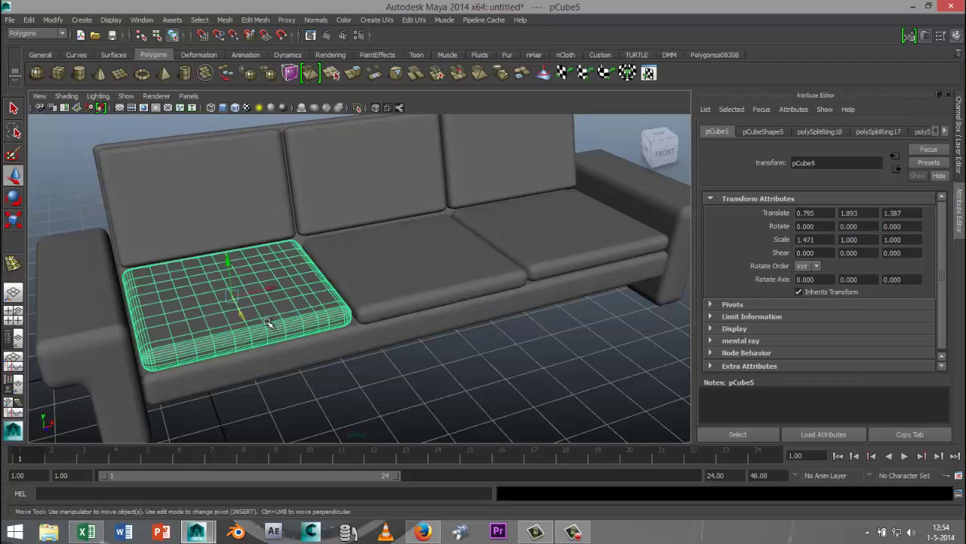
left_click_drag(273, 290, 271, 291)
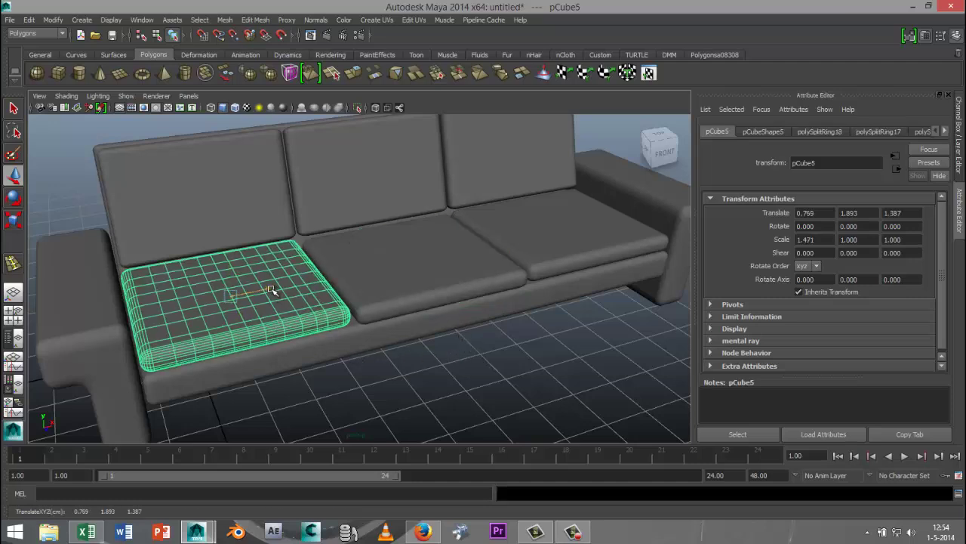
Raise the right back cushion to about Y 3.33 and the left back cushion to about Y 3.31.
left_click_drag(376, 345, 408, 352, "alt")
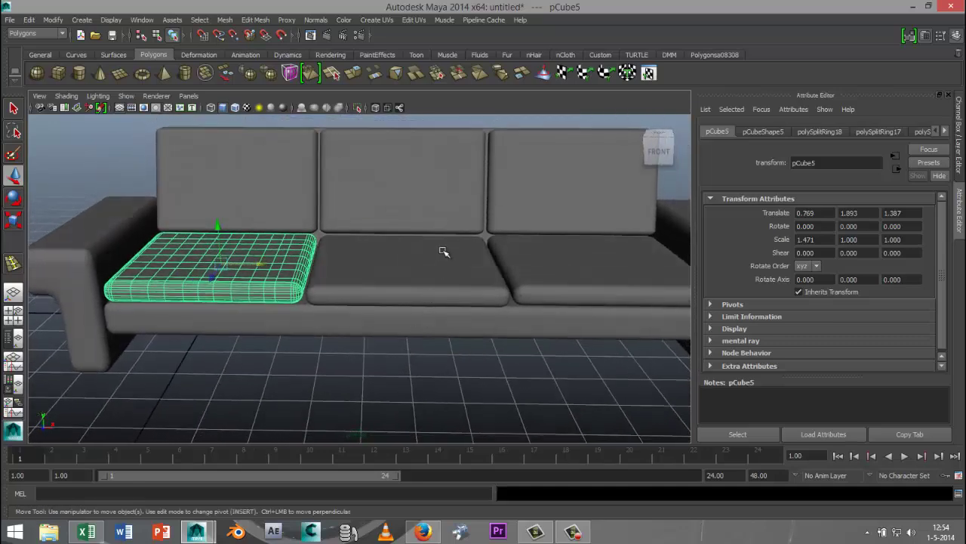
left_click(504, 204)
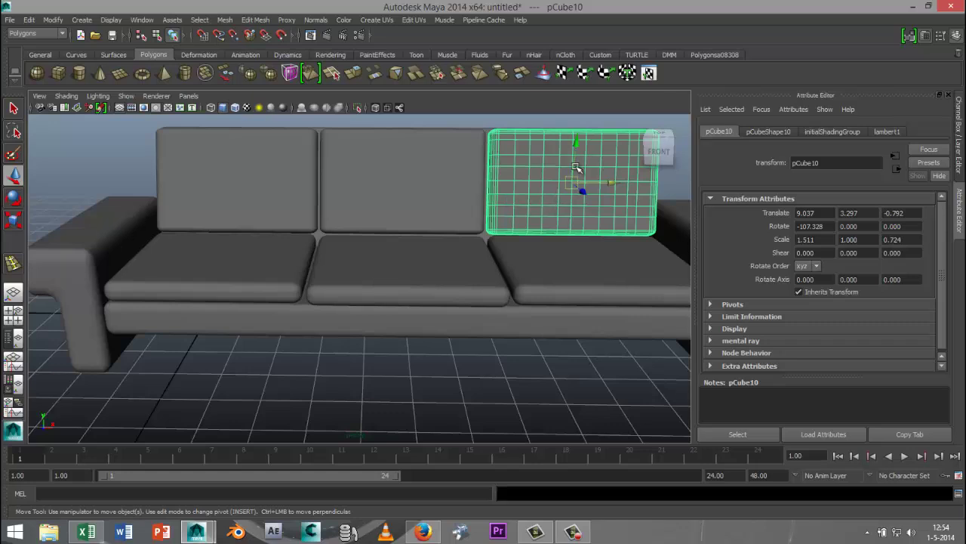
left_click_drag(578, 146, 577, 142)
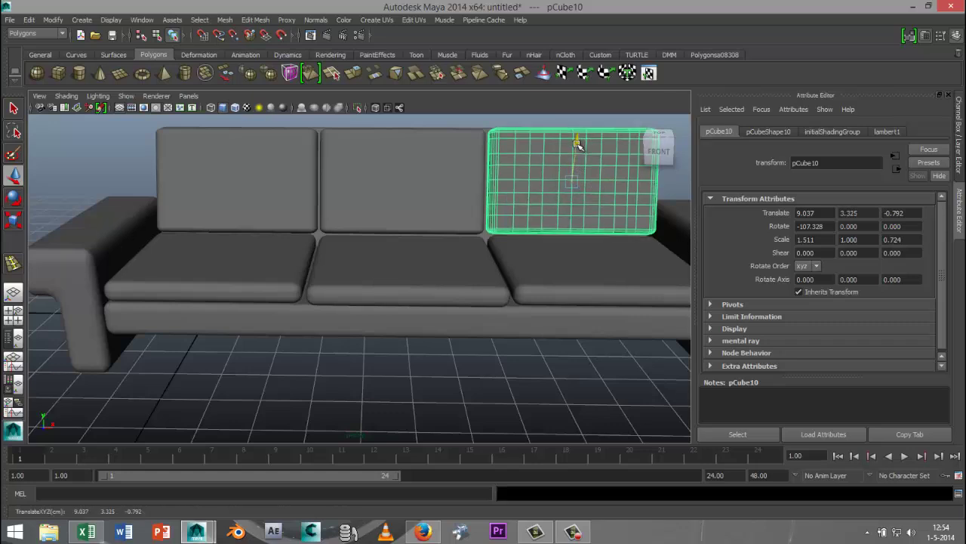
left_click(290, 185)
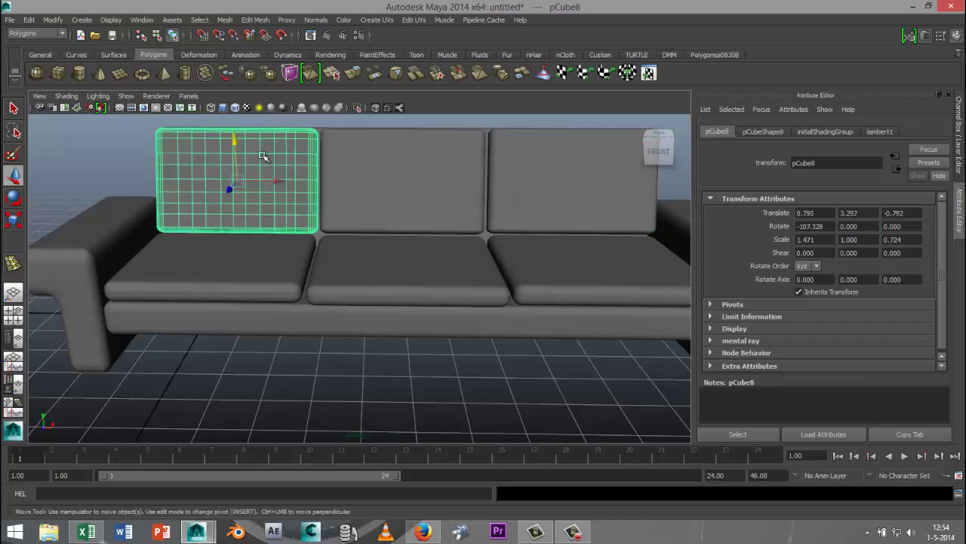
left_click_drag(234, 142, 235, 141)
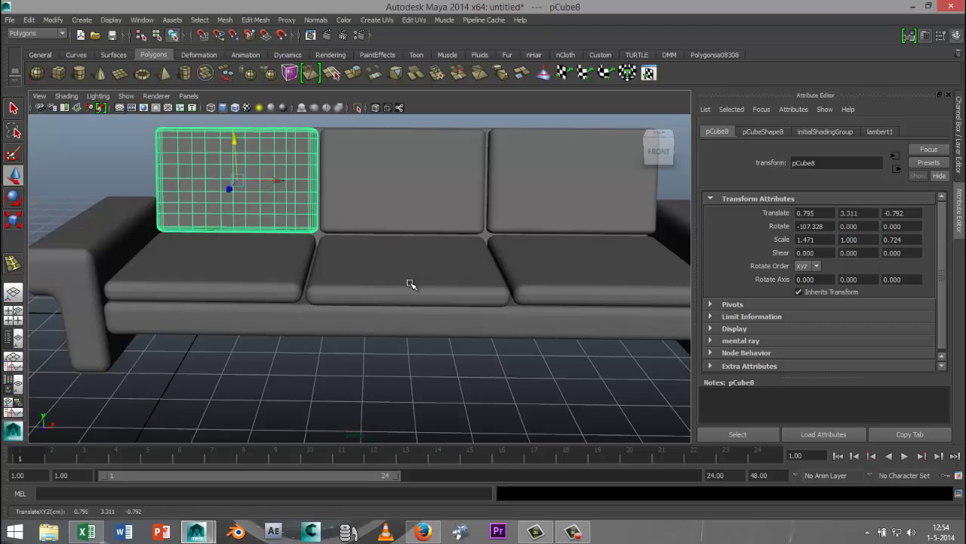
Examine the gaps between the seat cushions and back cushions up close and across the whole sofa.
scroll(411, 284, "up", 3)
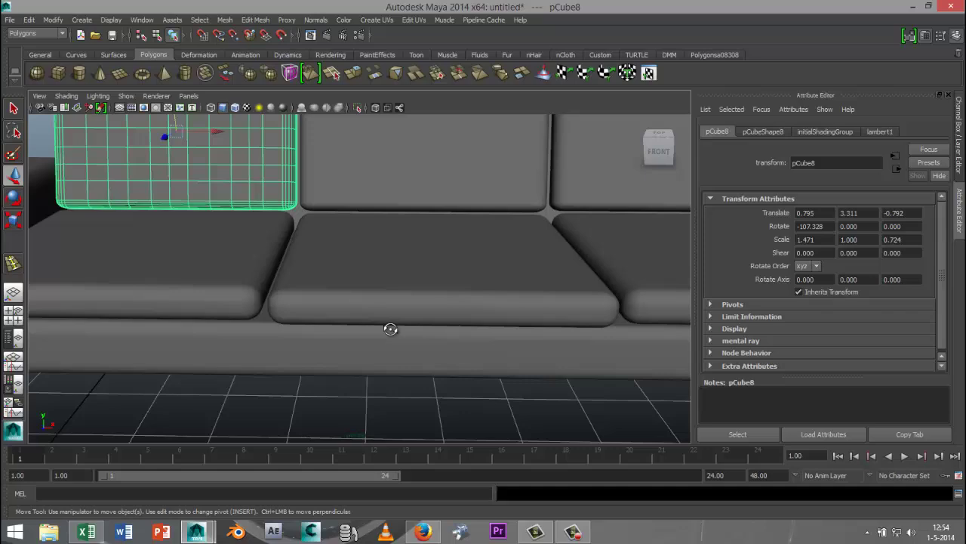
left_click_drag(391, 329, 399, 323, "alt")
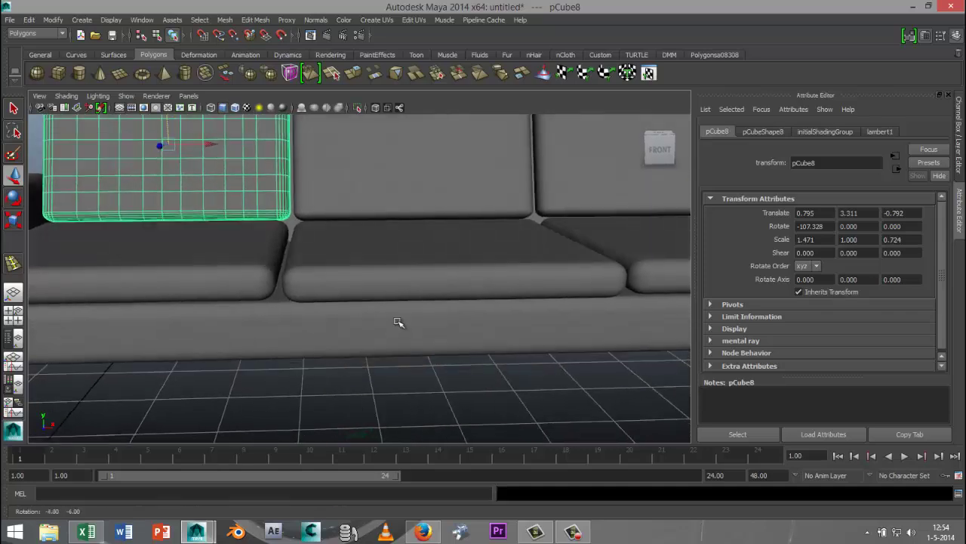
scroll(293, 236, "down", 1)
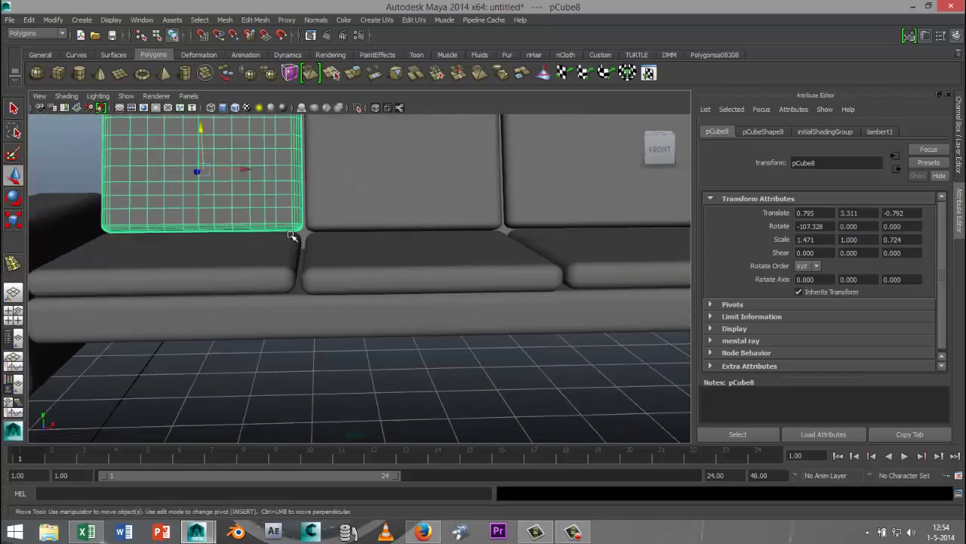
scroll(329, 255, "up", 2)
scroll(336, 267, "down", 4)
left_click_drag(405, 322, 413, 338, "alt")
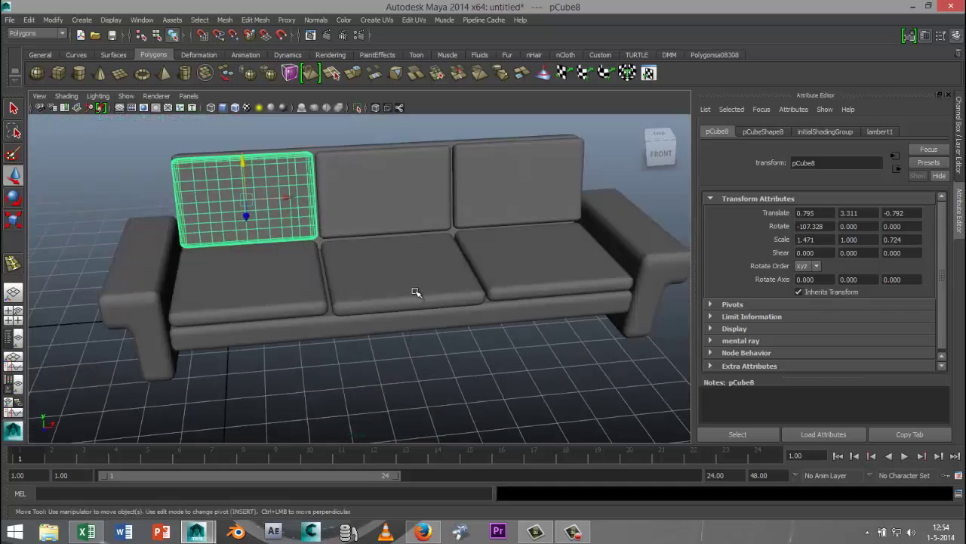
Dent the middle seat cushion's top in two places by lowering vertex patches with soft selection, the second to about Y 1.81.
left_click(412, 275)
scroll(416, 287, "up", 5)
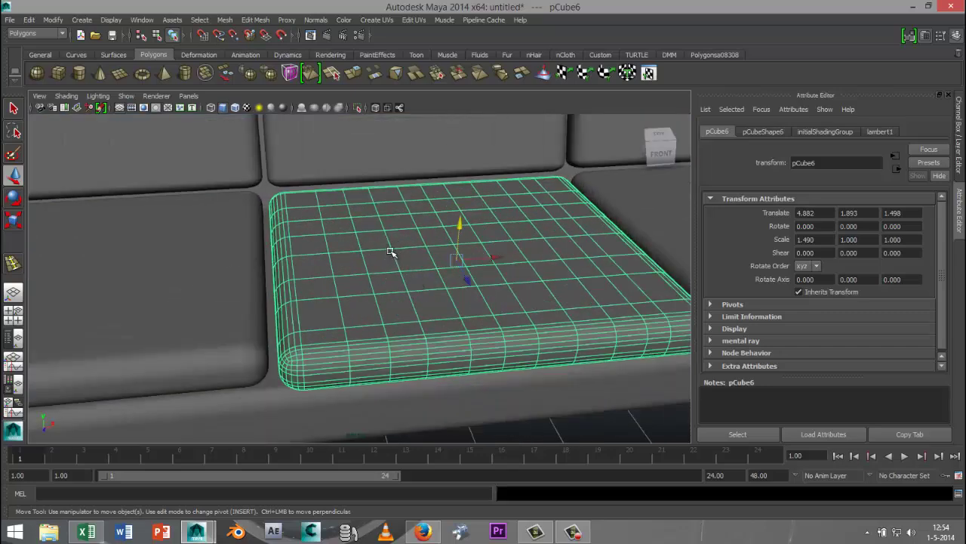
right_click_drag(391, 252, 355, 248)
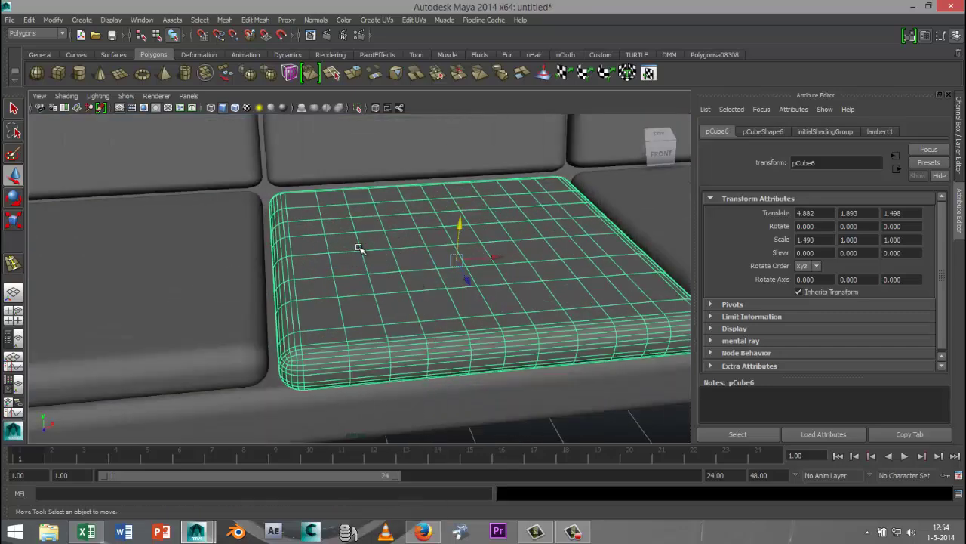
left_click_drag(348, 224, 409, 237)
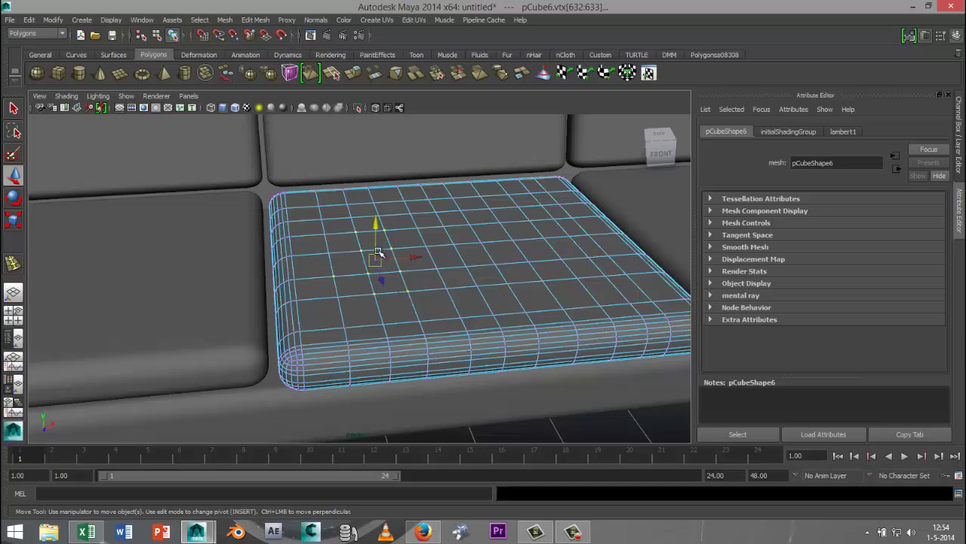
left_click_drag(431, 283, 429, 269, "alt")
left_click_drag(375, 207, 378, 212)
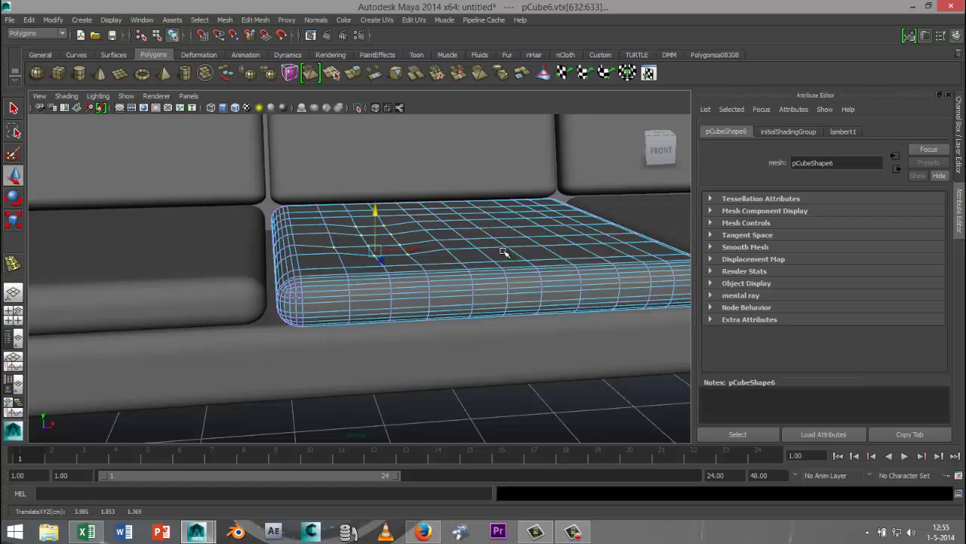
key("ctrl+z")
key("b")
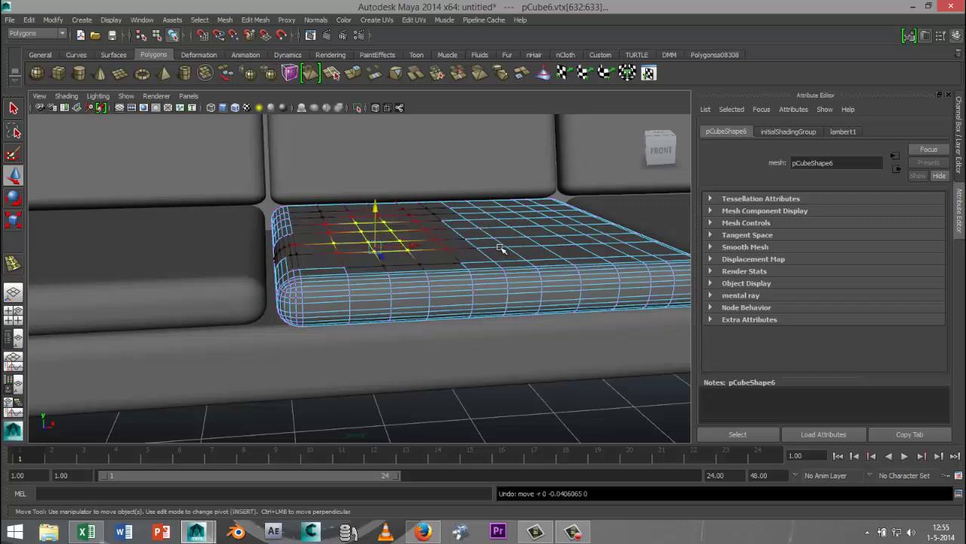
left_click_drag(376, 206, 378, 210)
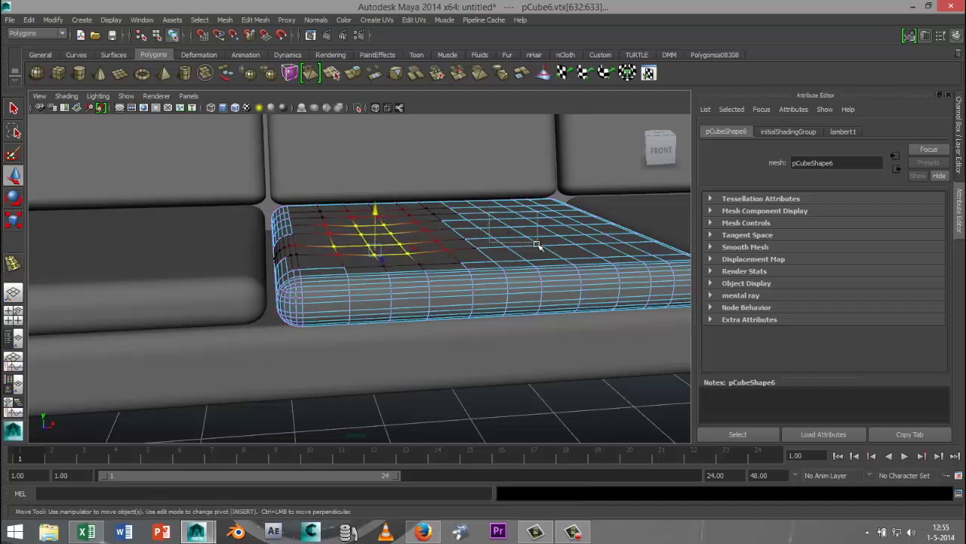
left_click(530, 219)
left_click_drag(519, 198, 524, 205)
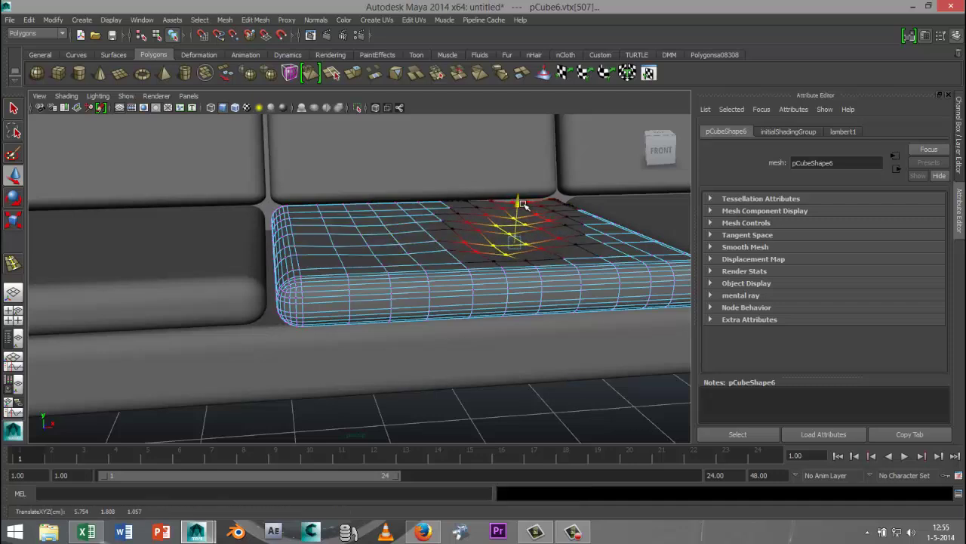
Dent the left seat cushion's top by lowering a soft-selected patch of central vertices to about Y 1.84.
scroll(333, 300, "down", 5)
left_click(204, 269)
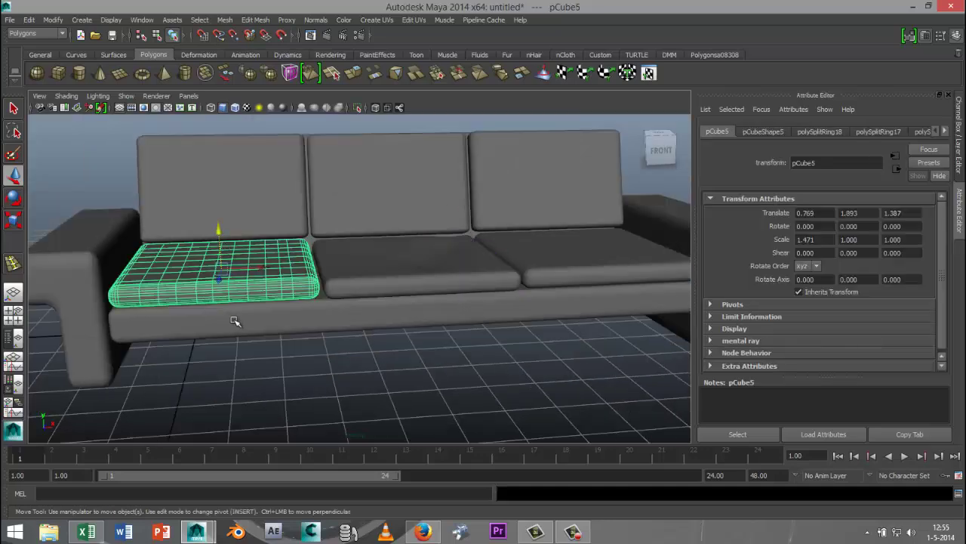
scroll(234, 322, "up", 3)
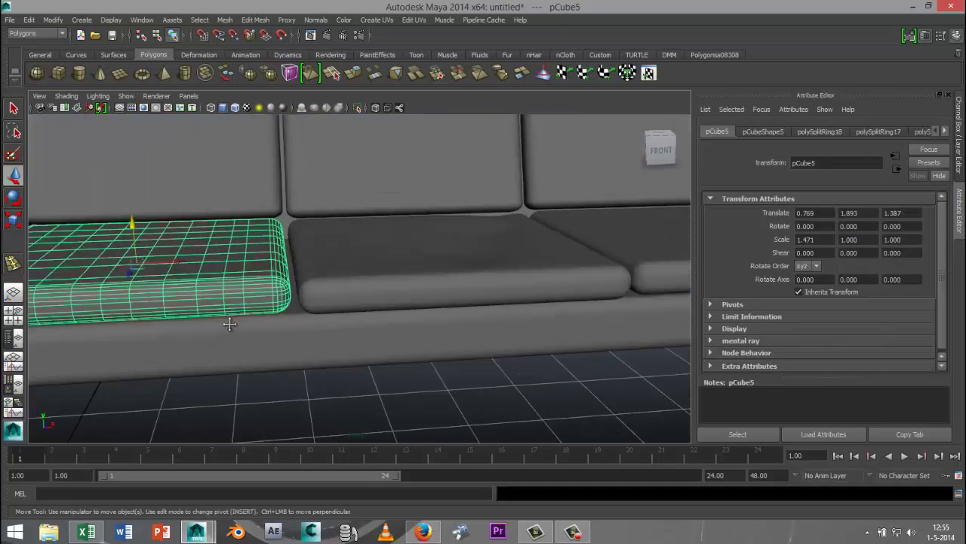
middle_click_drag(230, 324, 465, 366, "alt")
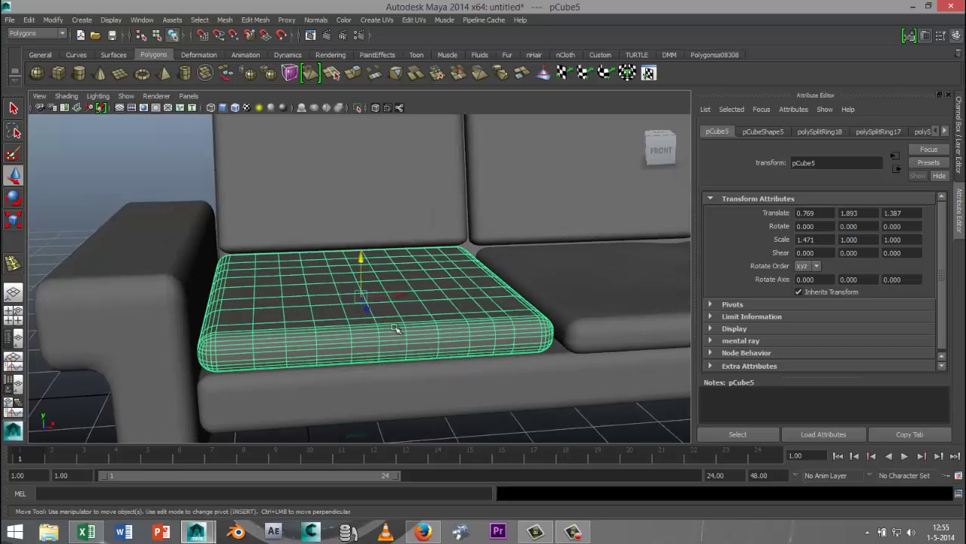
left_click_drag(396, 327, 376, 327, "alt")
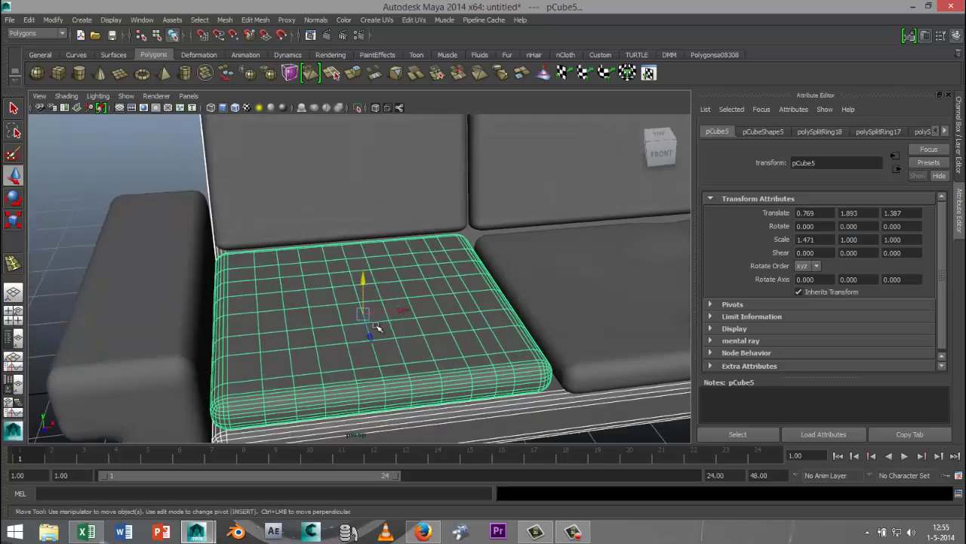
right_click_drag(379, 294, 340, 263)
left_click_drag(391, 284, 370, 253)
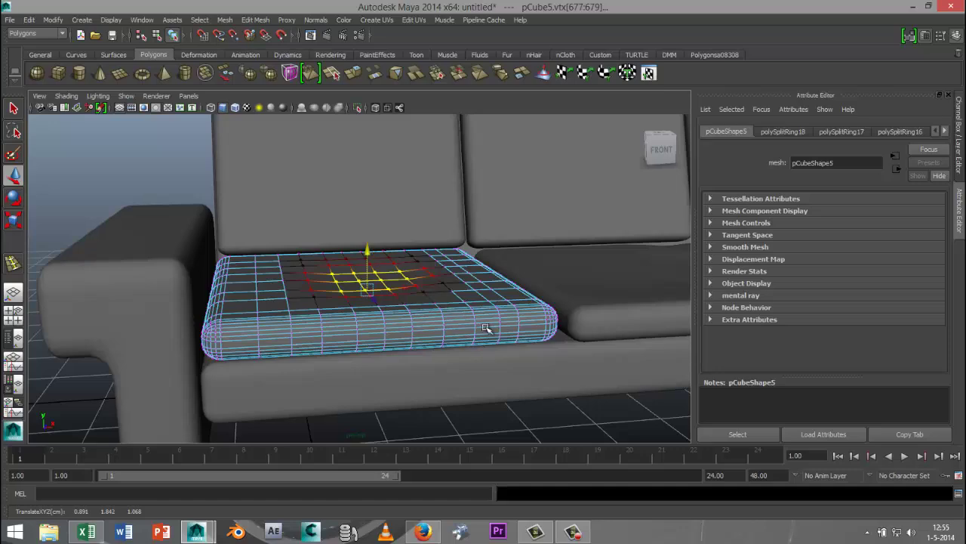
Dent the right seat cushion's top by lowering a soft-selected patch of vertices to about Y 1.84.
scroll(486, 328, "down", 3)
middle_click_drag(527, 325, 167, 364, "alt")
left_click(354, 326)
scroll(381, 321, "up", 4)
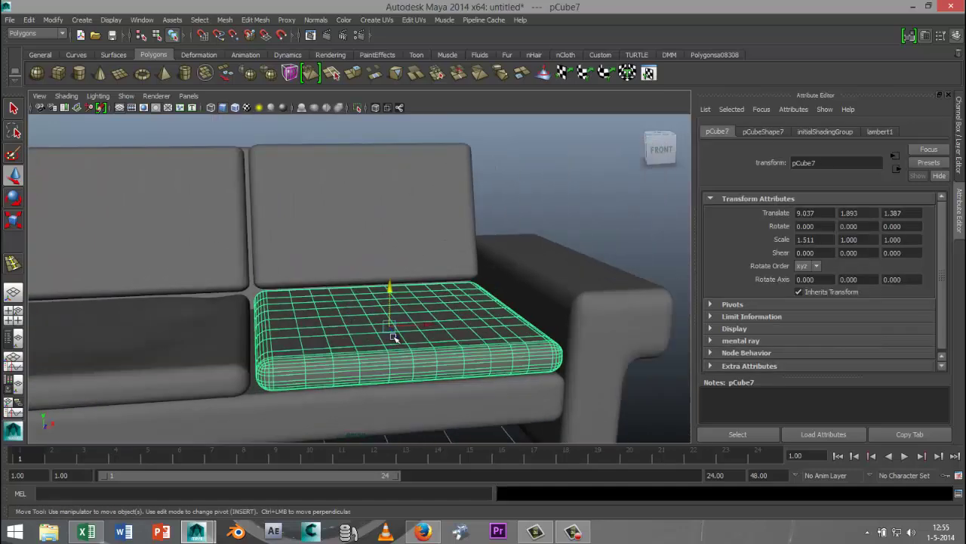
left_click_drag(386, 330, 375, 346, "alt")
right_click_drag(342, 307, 298, 264)
left_click_drag(387, 315, 359, 299)
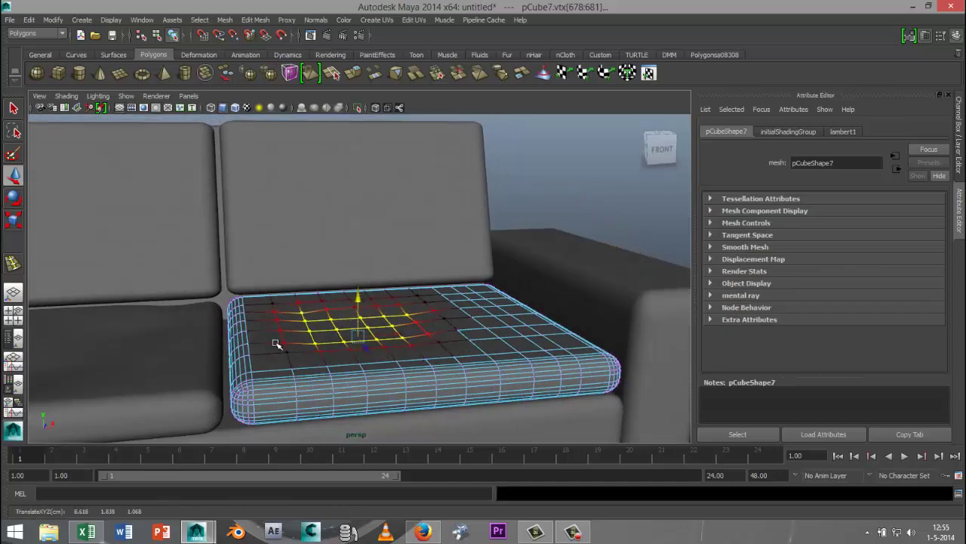
Reshape the middle back cushion's front by shifting a soft-selected patch of central vertices along Z to about -0.83.
scroll(258, 342, "down", 2)
middle_click_drag(215, 309, 433, 401, "alt")
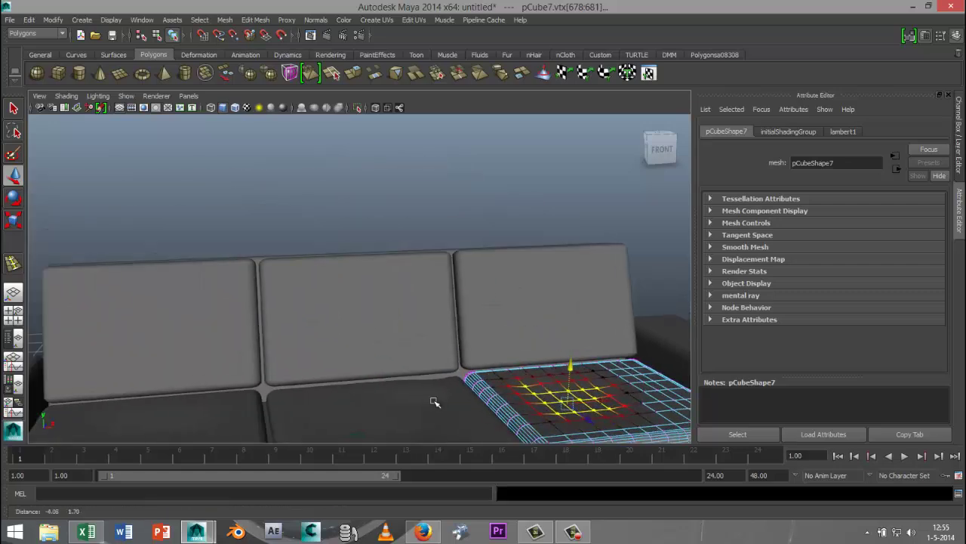
left_click(361, 318)
right_click_drag(329, 261, 278, 256)
left_click_drag(378, 338, 378, 338)
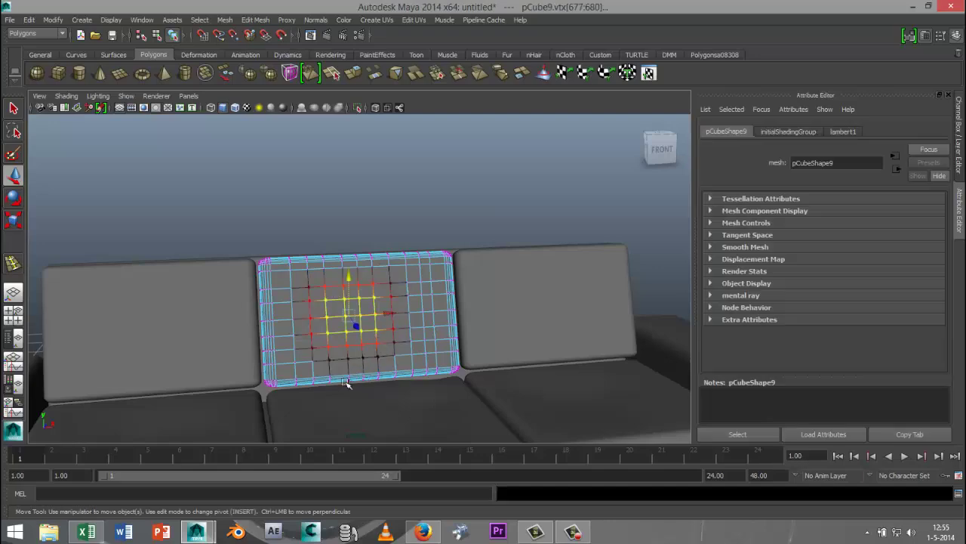
left_click_drag(347, 384, 421, 384, "alt")
left_click_drag(347, 328, 348, 331)
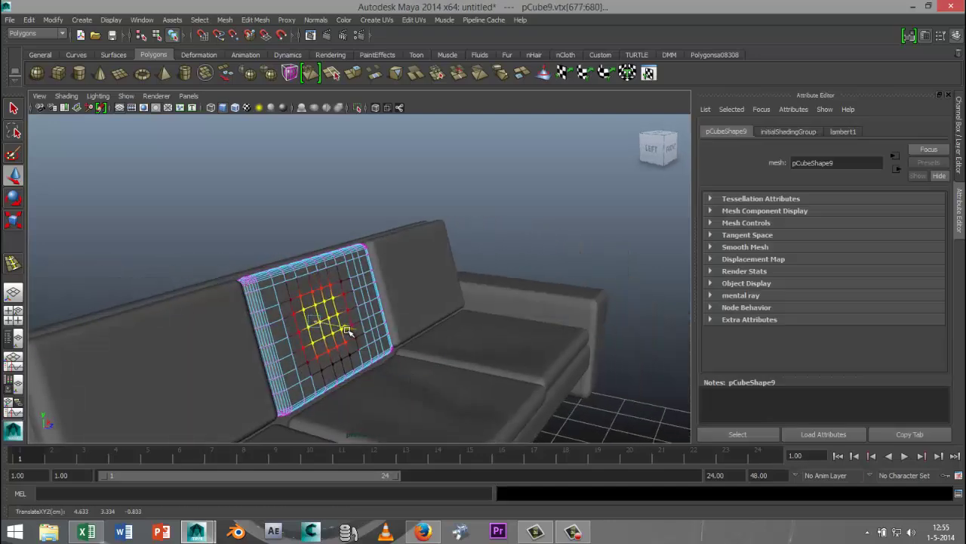
Reshape the left back cushion's front by shifting a soft-selected patch of upper vertices slightly along Z.
scroll(339, 358, "down", 4)
left_click(263, 334)
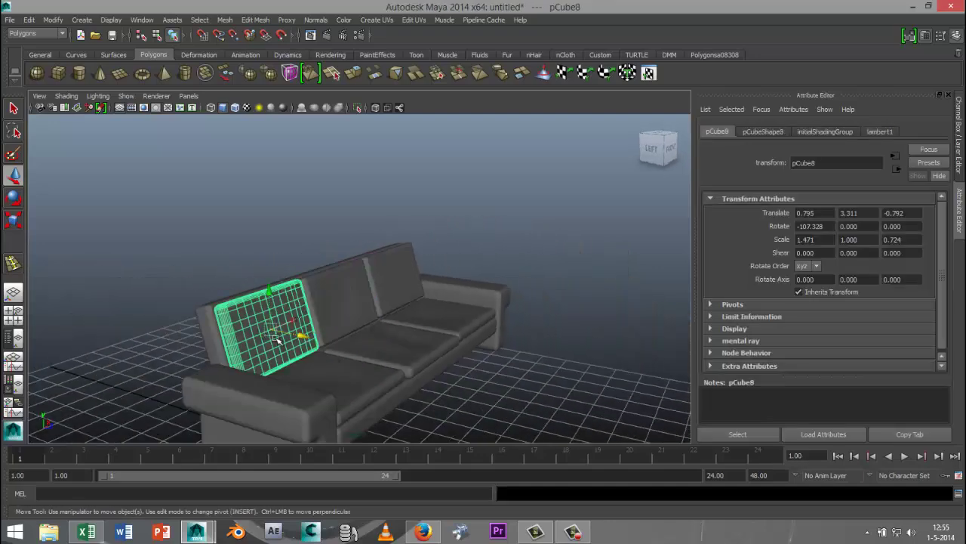
scroll(260, 336, "up", 4)
left_click_drag(251, 344, 317, 293, "alt")
right_click_drag(319, 282, 270, 255)
left_click_drag(291, 265, 353, 285)
Reshape the right back cushion's front by shifting a soft-selected patch of central vertices along Z to about -0.83.
scroll(423, 321, "down", 5)
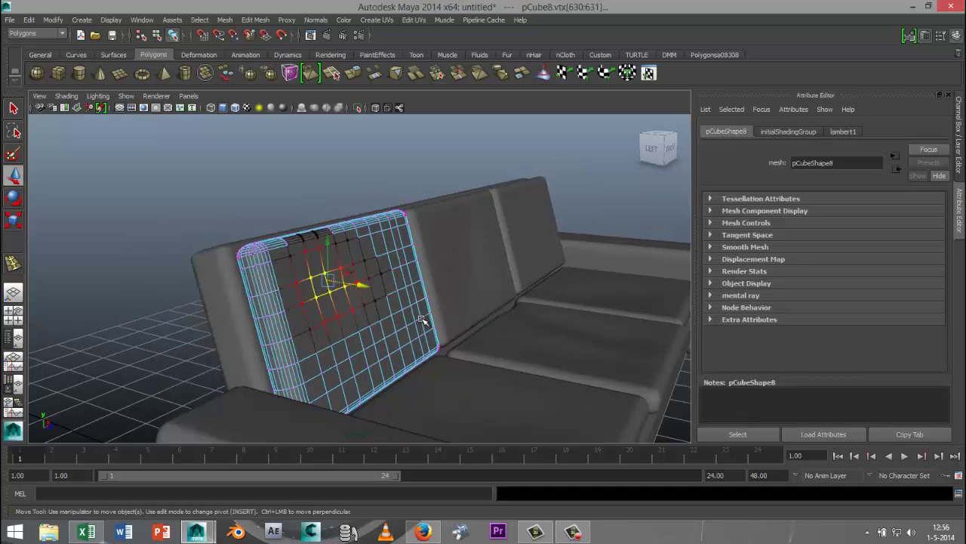
middle_click_drag(464, 310, 296, 378, "alt")
left_click_drag(296, 378, 319, 343, "alt")
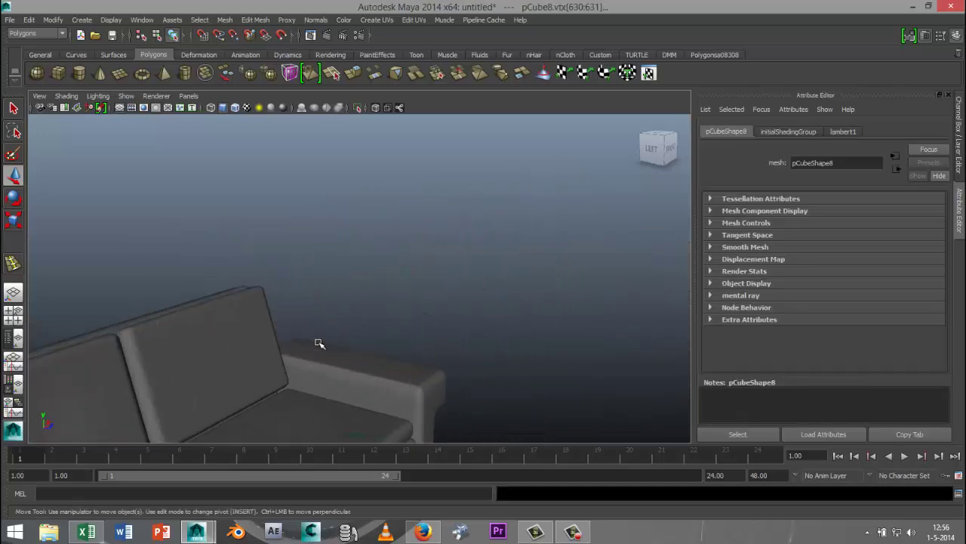
left_click_drag(220, 355, 328, 385, "alt")
scroll(388, 373, "up", 3)
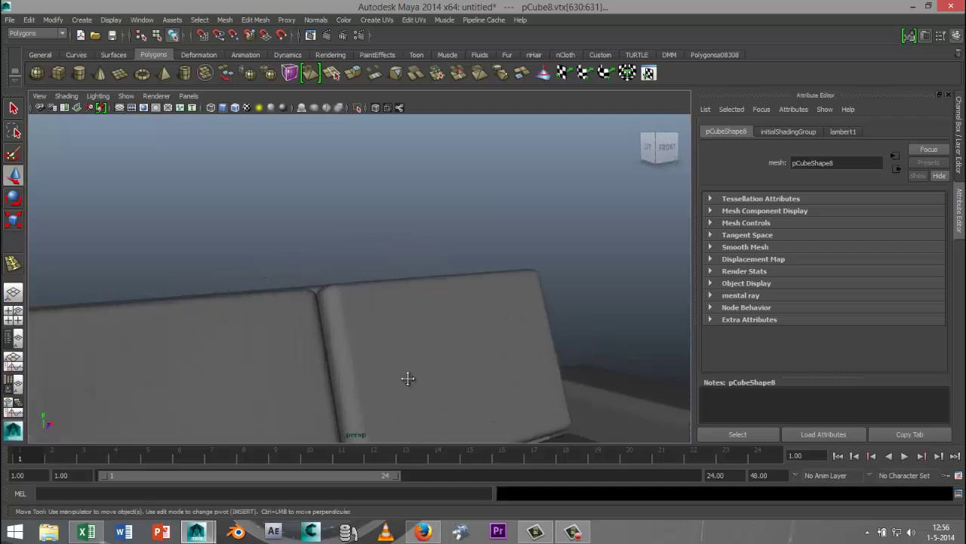
middle_click_drag(408, 378, 353, 295, "alt")
left_click(423, 317)
right_click_drag(387, 294, 337, 256)
left_click_drag(394, 288, 459, 355)
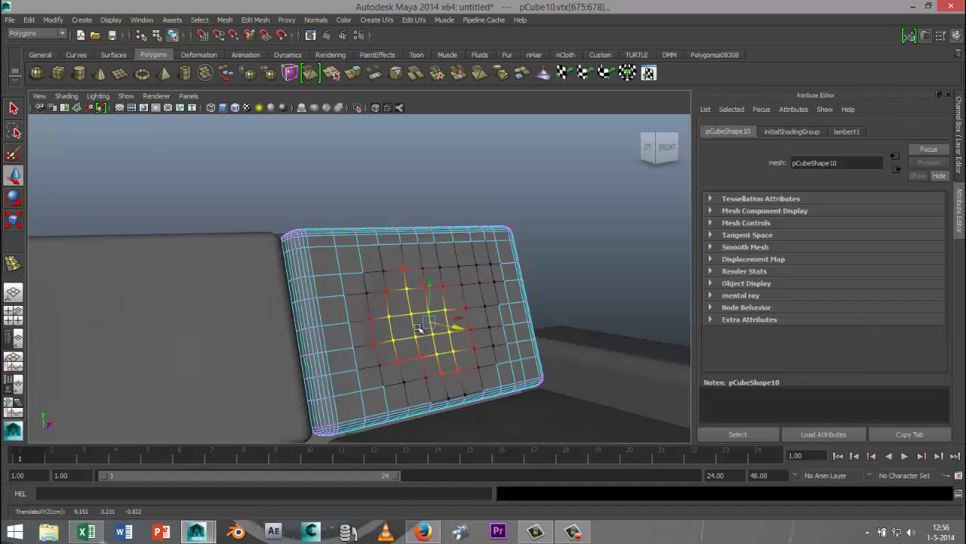
Nudge the middle seat cushion's front-left corner upward slightly by moving a soft-selected group of its vertices to about Y 1.901.
scroll(364, 341, "down", 5)
scroll(364, 341, "down", 5)
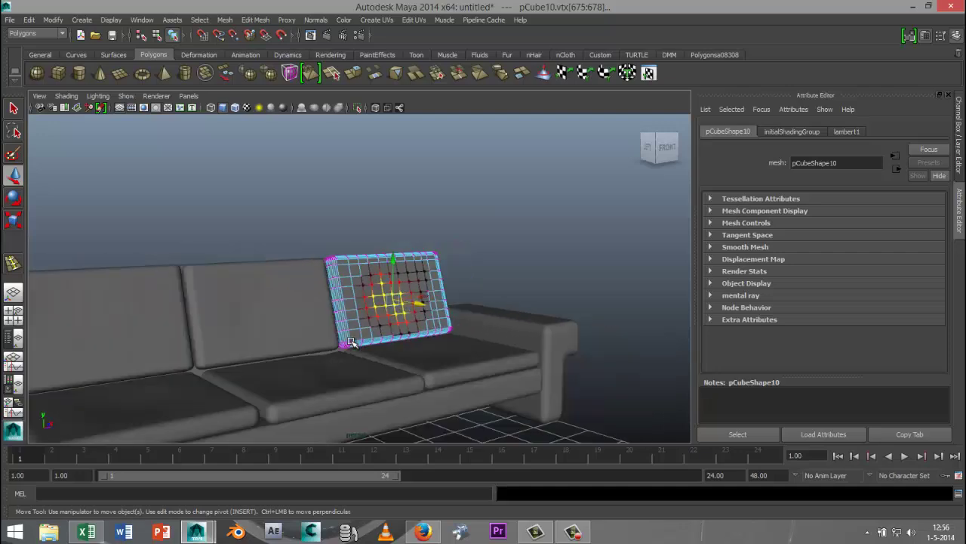
scroll(353, 329, "up", 8)
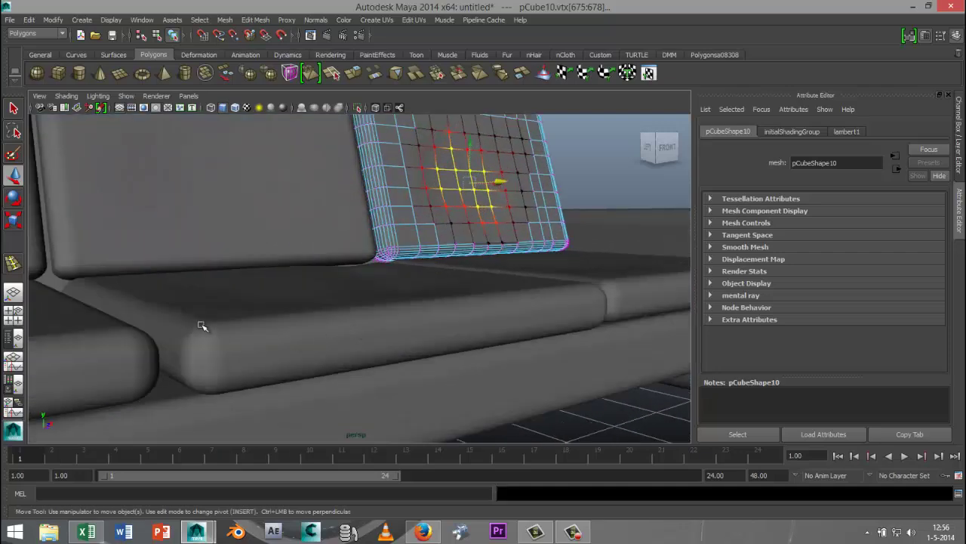
left_click(236, 347)
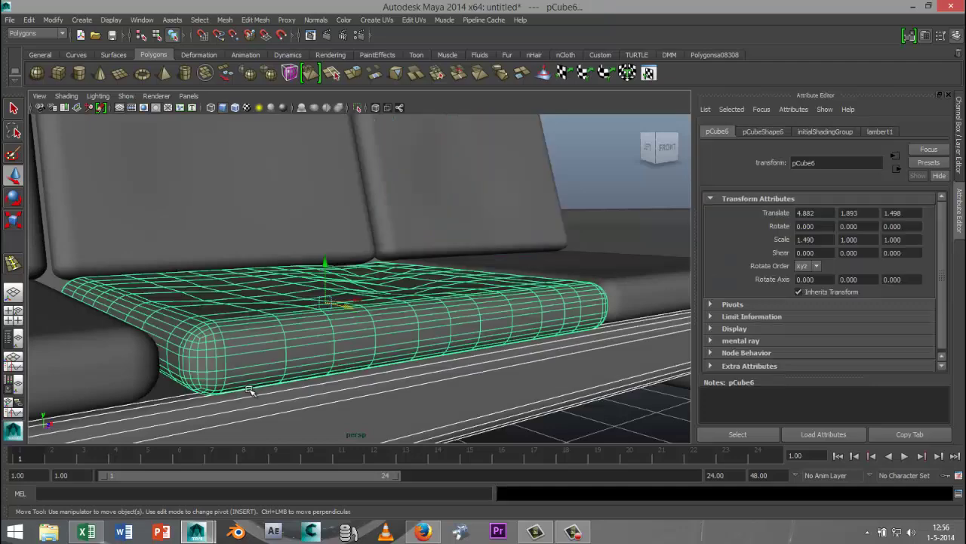
right_click(223, 346)
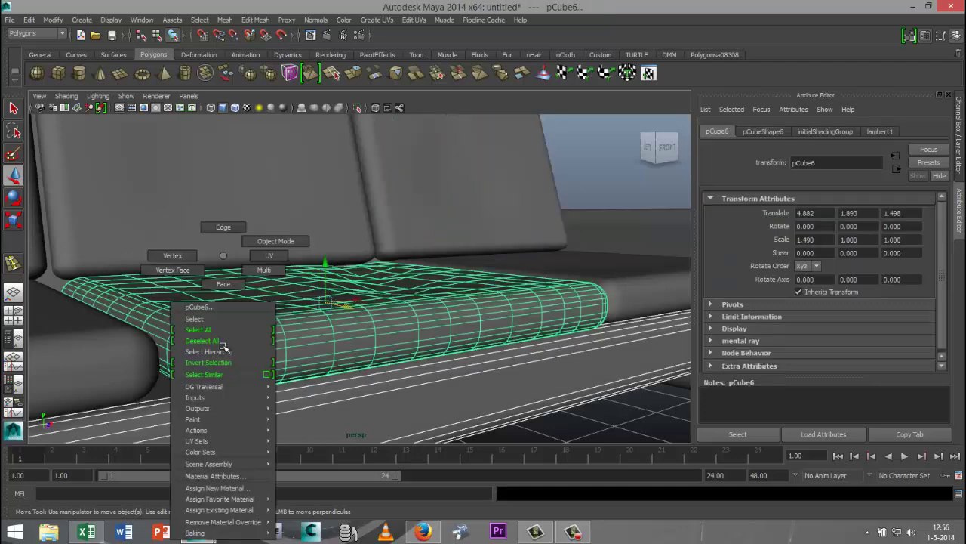
left_click(173, 255)
left_click_drag(197, 320, 237, 389)
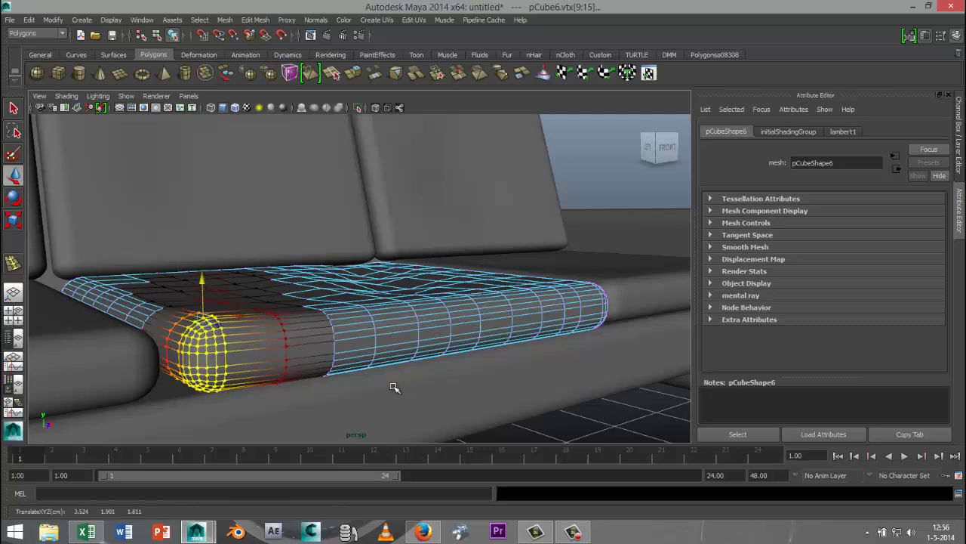
Raise the middle seat cushion's front-right corner slightly by moving a soft-selected group of its vertices to about Y 1.926.
scroll(395, 388, "down", 5)
middle_click_drag(453, 383, 325, 409, "alt")
scroll(314, 379, "up", 5)
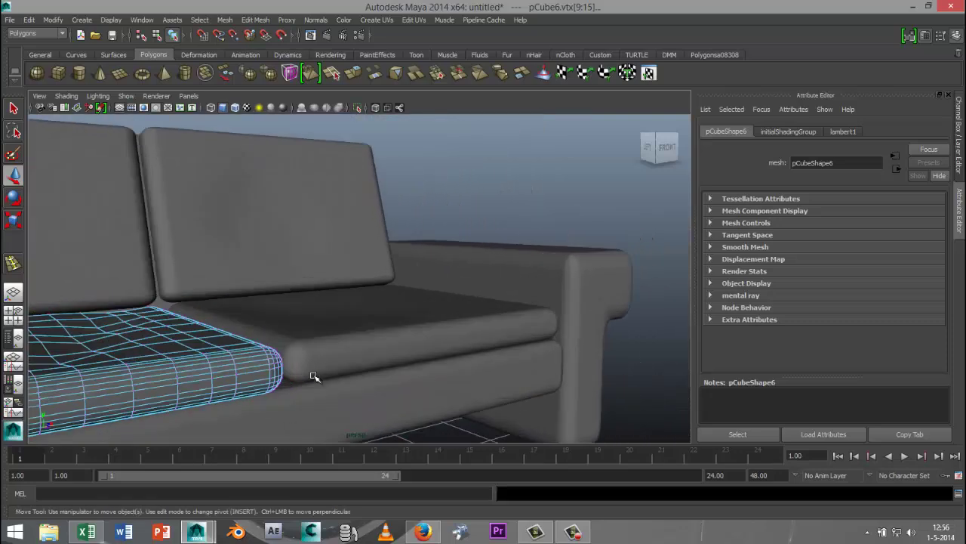
left_click_drag(236, 359, 275, 431)
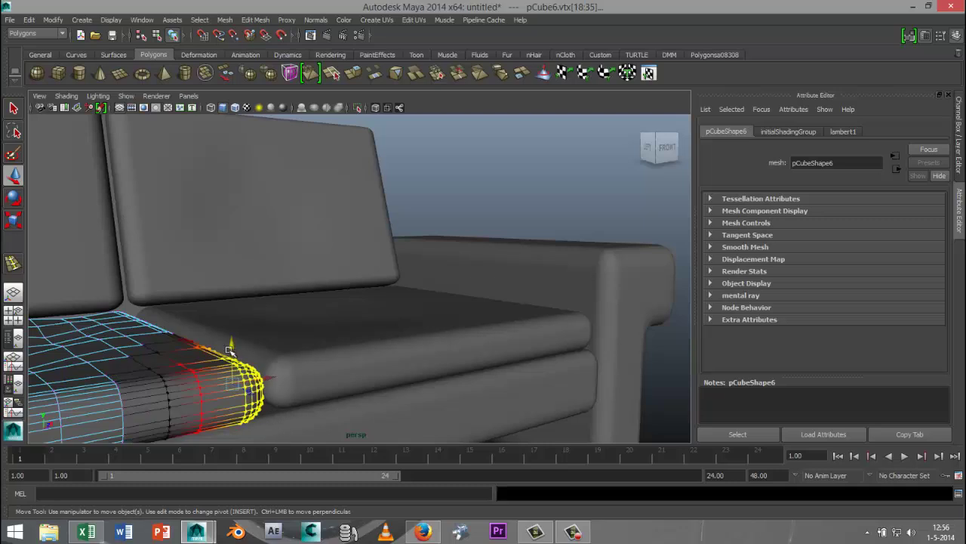
left_click_drag(231, 345, 231, 341)
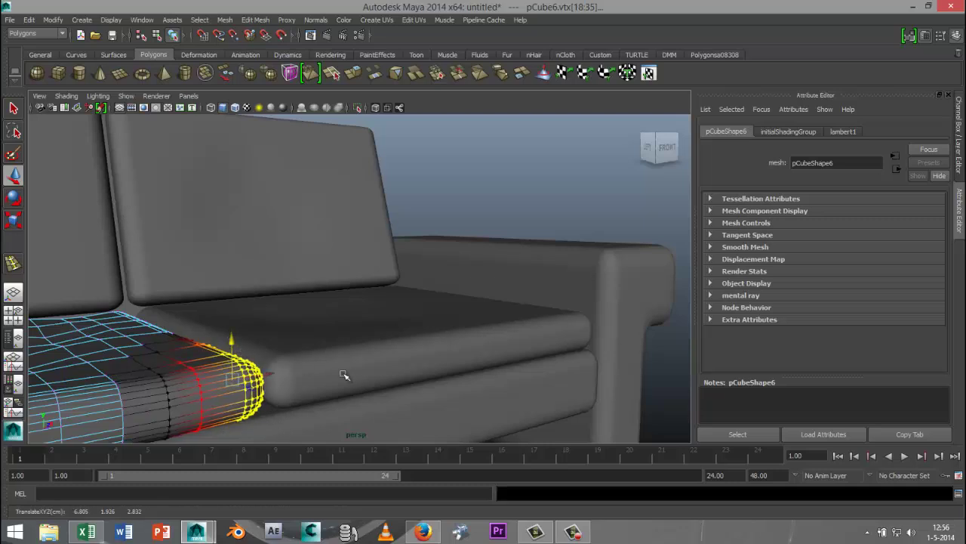
Shift the right seat cushion's front-left corner slightly by moving a soft-selected group of its vertices.
left_click(287, 355)
right_click_drag(282, 359, 237, 255)
left_click_drag(284, 350, 310, 400)
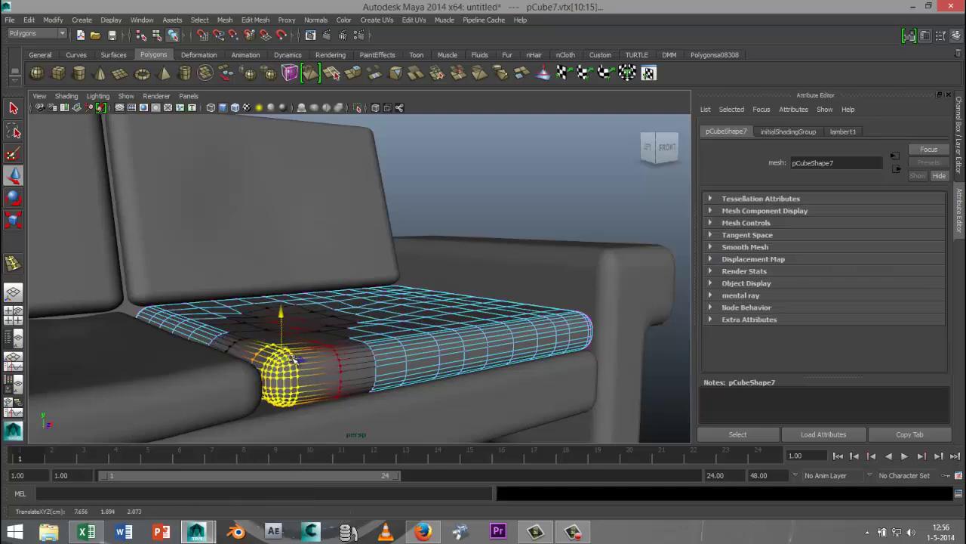
Raise the left seat cushion's front-right corner slightly by moving a soft-selected group of its vertices.
scroll(291, 355, "down", 5)
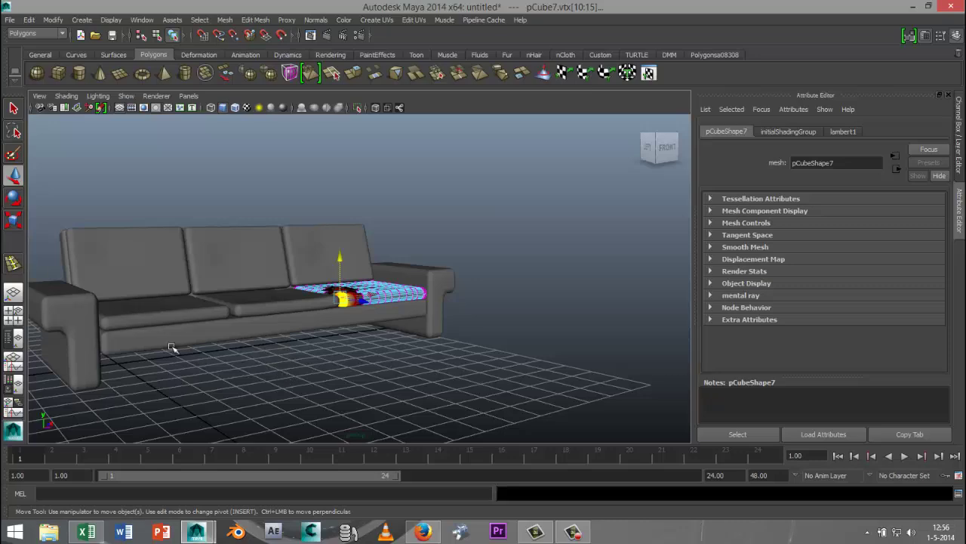
scroll(172, 347, "up", 2)
left_click_drag(172, 347, 356, 360, "alt")
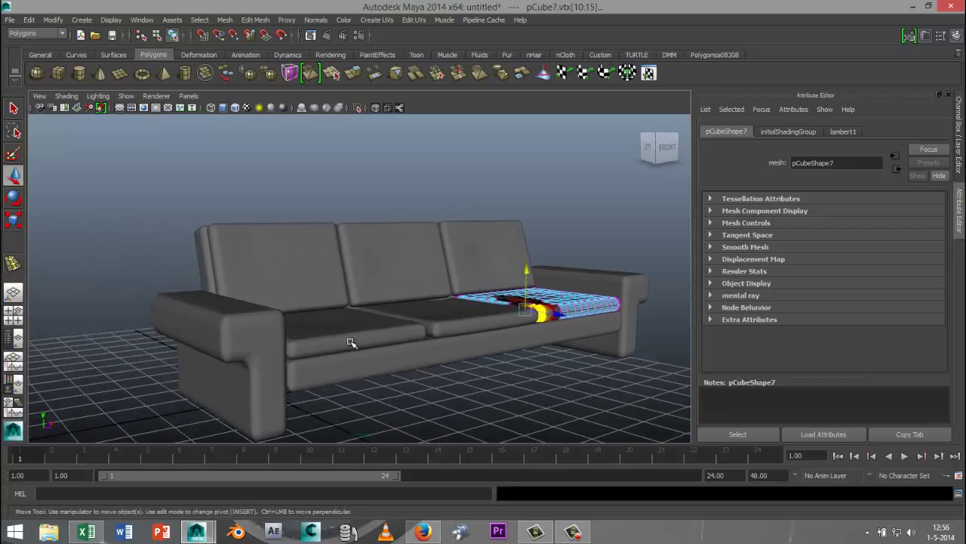
left_click(351, 343)
scroll(351, 343, "up", 5)
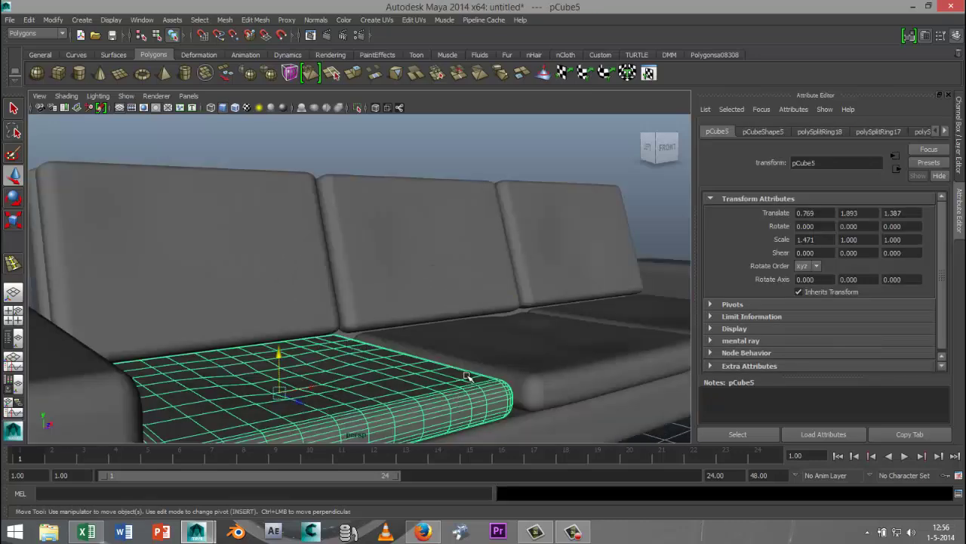
left_click(518, 388, "shift")
right_click_drag(484, 396, 434, 256)
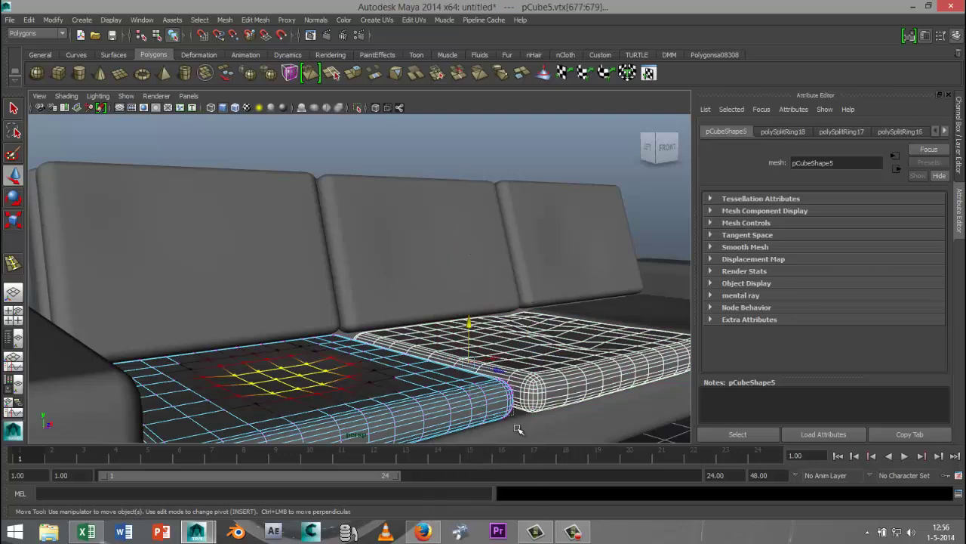
left_click_drag(513, 415, 518, 429)
left_click_drag(484, 366, 483, 364)
Turn off soft selection, return to object mode and select all parts of the sofa.
scroll(486, 368, "down", 4)
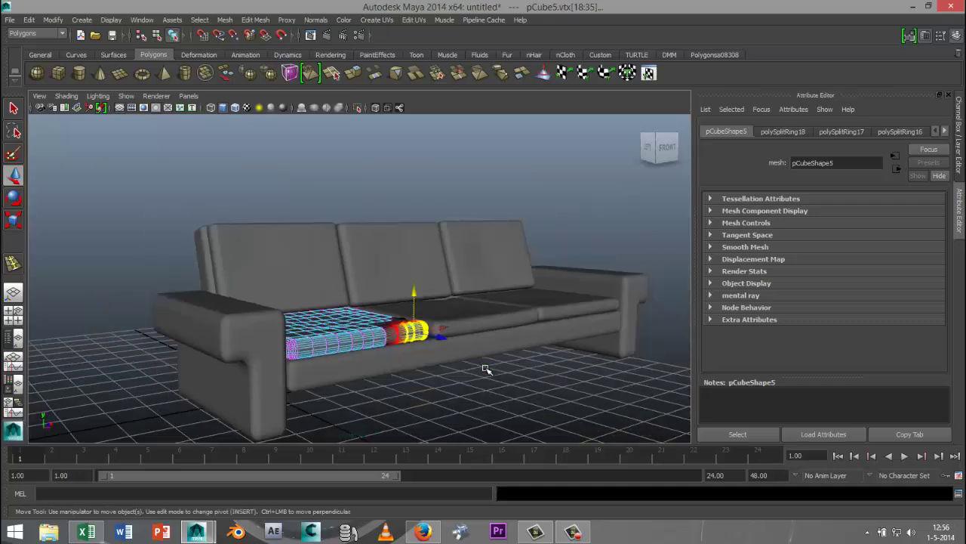
scroll(486, 368, "down", 3)
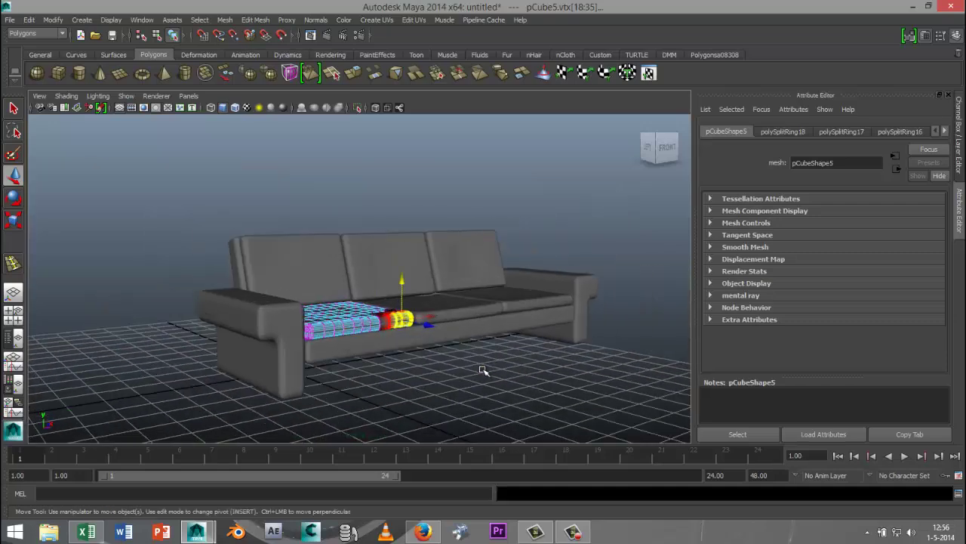
scroll(483, 370, "down", 2)
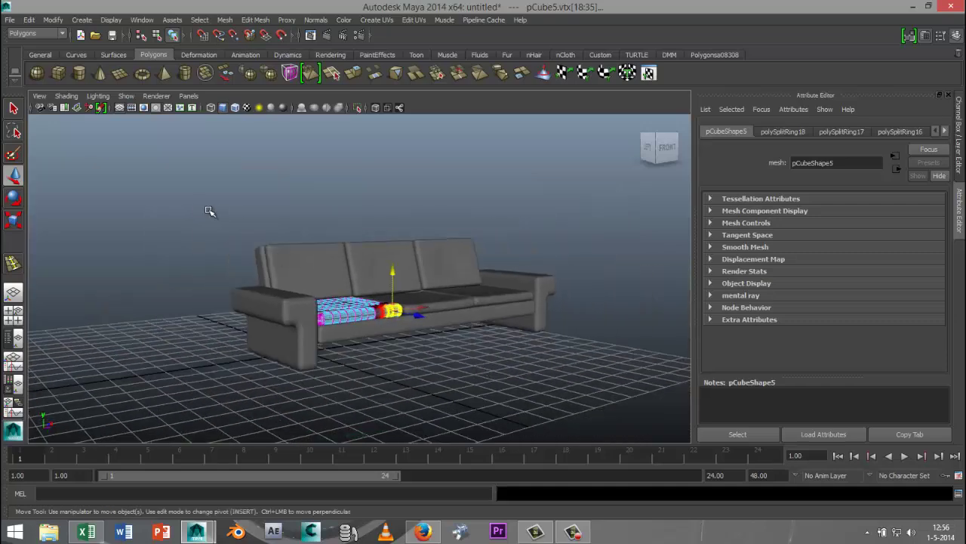
left_click_drag(192, 210, 582, 403)
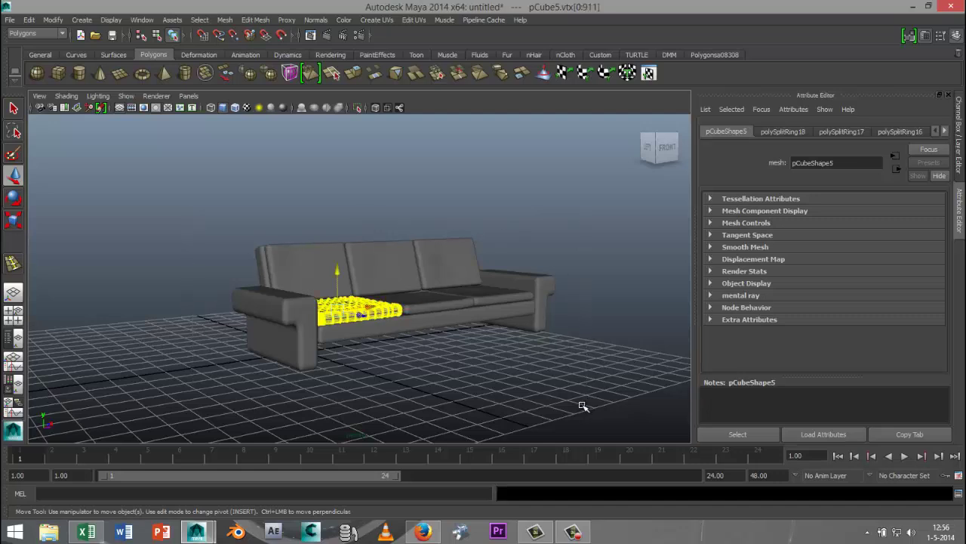
right_click_drag(458, 277, 492, 243)
key("b")
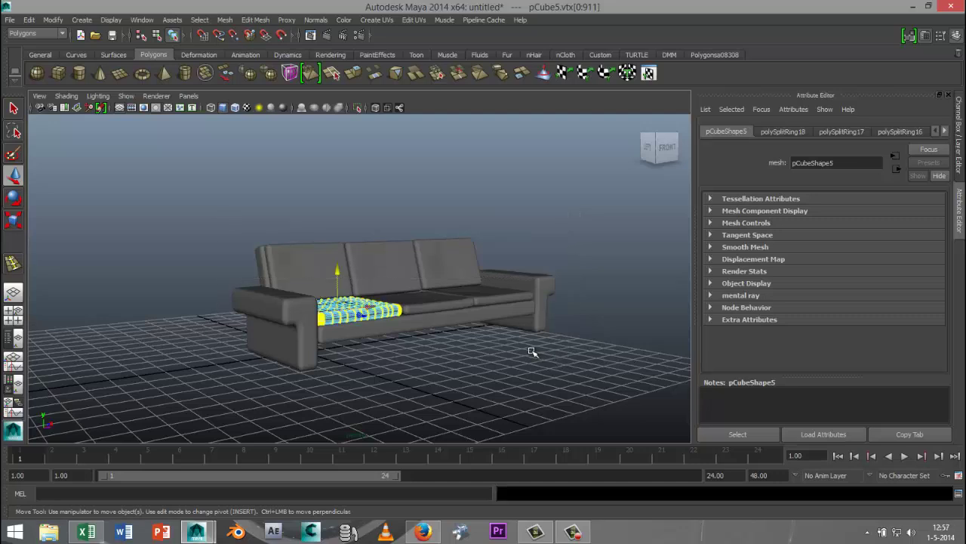
right_click_drag(400, 269, 441, 241)
left_click(438, 256)
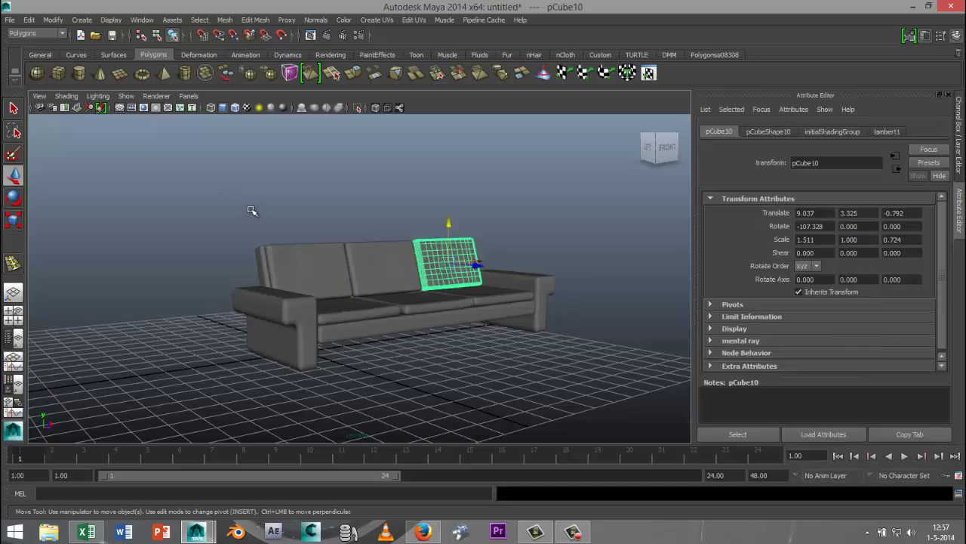
left_click_drag(578, 398, 579, 396)
Assign a new Lambert material to the whole sofa and map a Leather texture to its color.
scroll(578, 380, "up", 3)
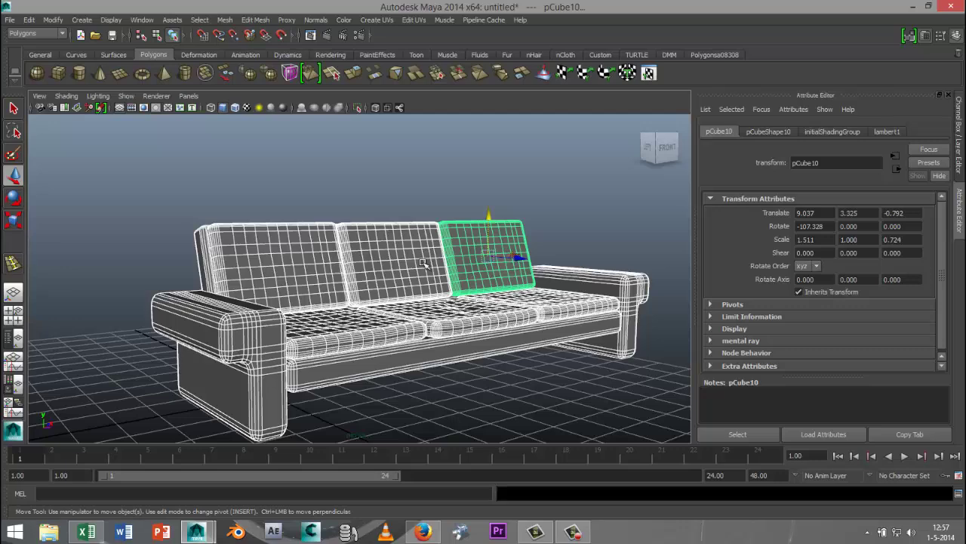
right_click_drag(424, 263, 461, 489)
left_click_drag(304, 94, 246, 82)
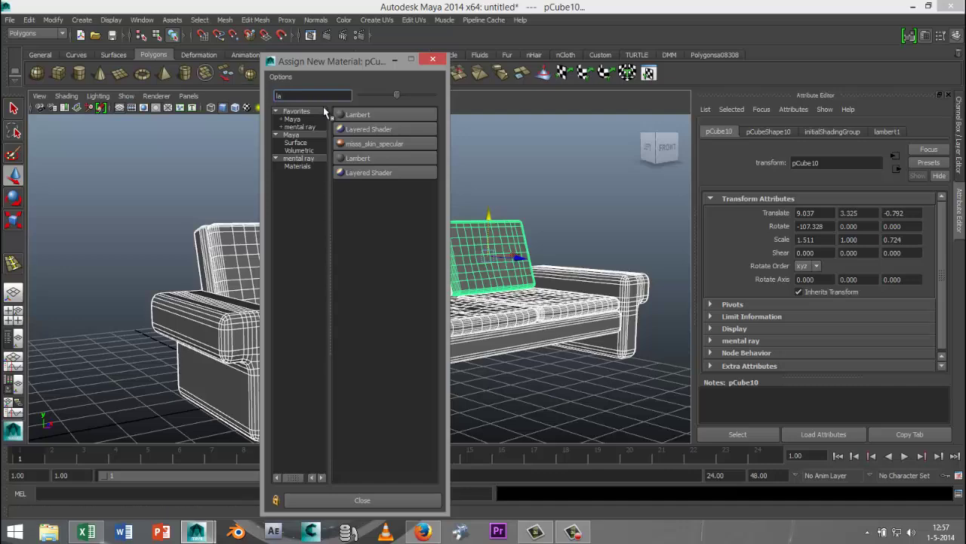
left_click(356, 114)
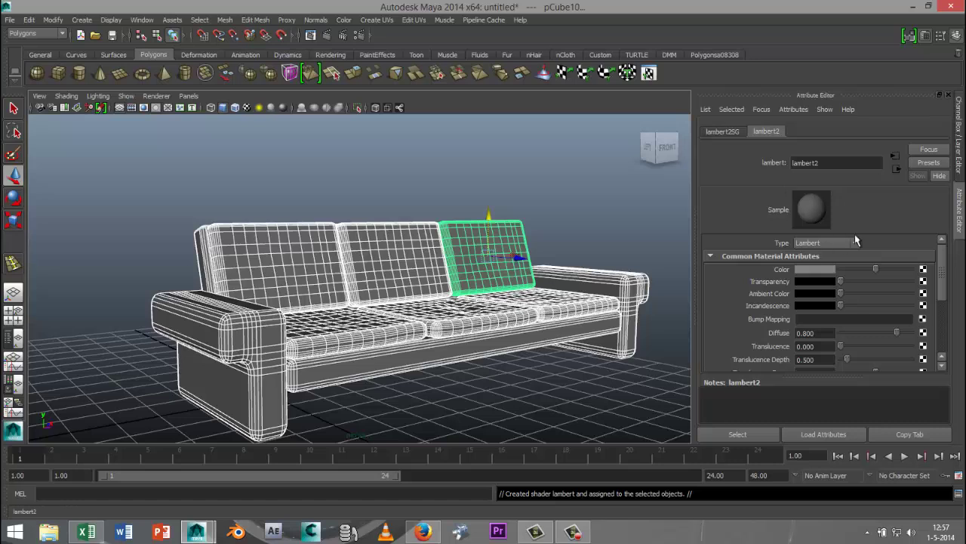
left_click(923, 270)
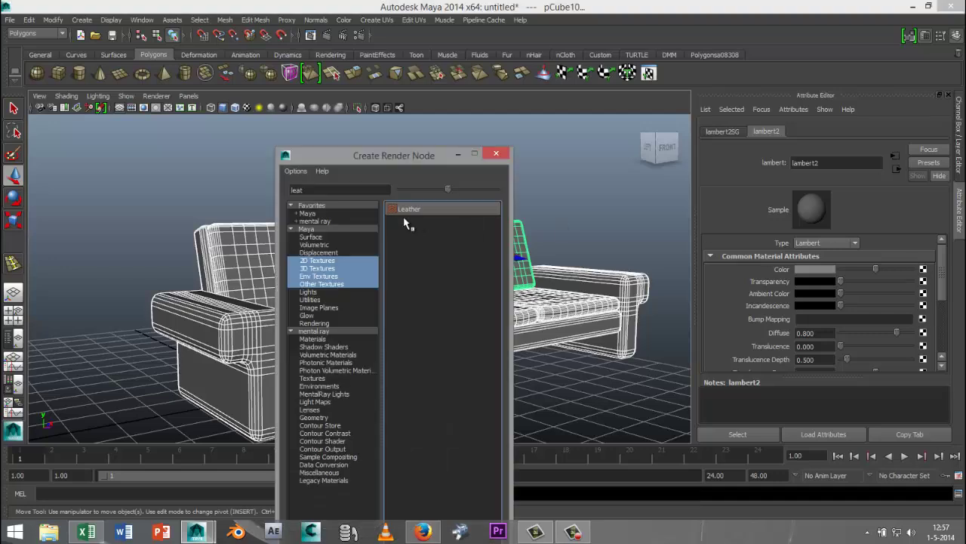
left_click(423, 214)
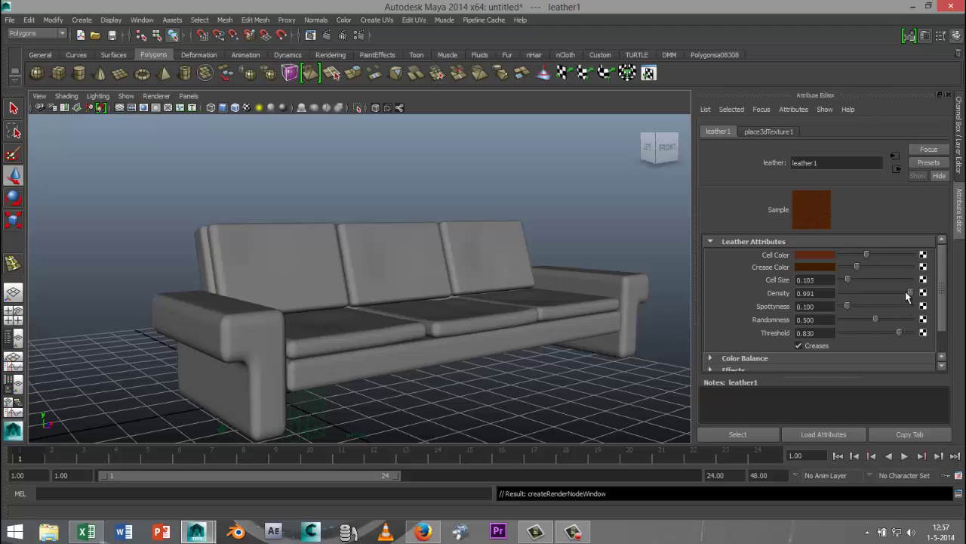
Set the leather texture's density to about 0.709.
left_click_drag(908, 297, 900, 298)
scroll(736, 295, "down", 2)
scroll(742, 293, "up", 2)
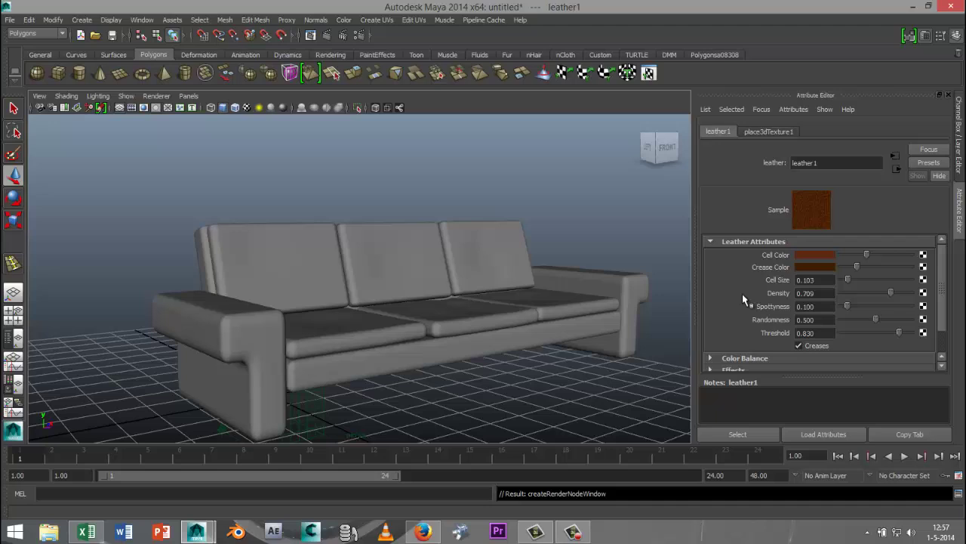
left_click(770, 131)
left_click(716, 132)
scroll(774, 253, "down", 1)
scroll(780, 257, "up", 1)
Draw a polygon plane across the grid as a floor beneath the sofa.
scroll(528, 324, "down", 3)
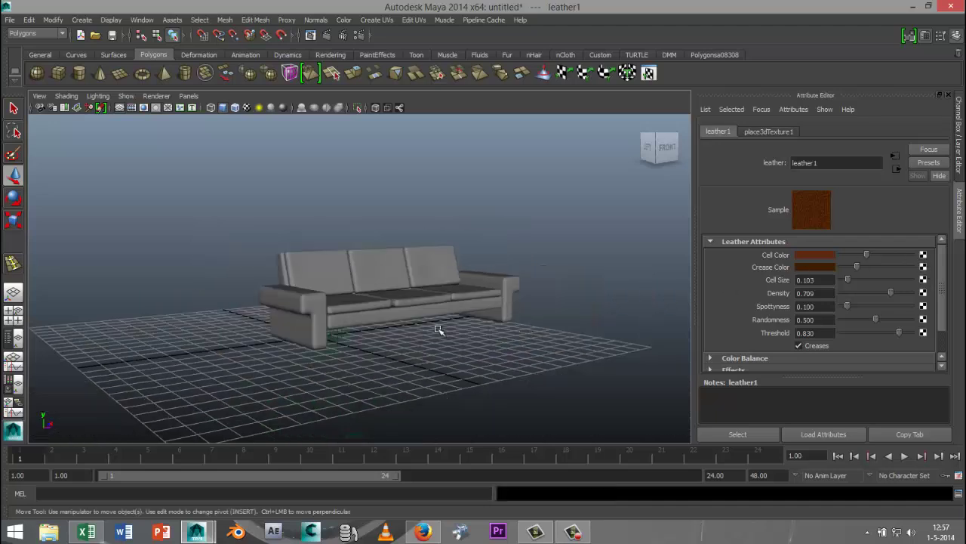
left_click(120, 72)
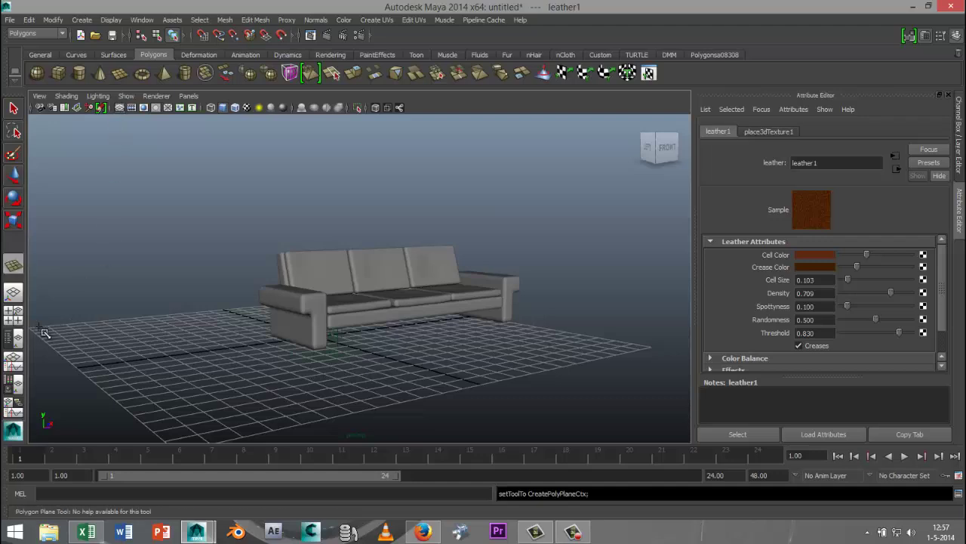
left_click_drag(43, 337, 759, 355)
Scale the floor plane up uniformly to about 4.814 so it extends far beyond the sofa.
scroll(492, 348, "down", 5)
left_click_drag(513, 317, 499, 379, "alt")
key("r")
scroll(434, 347, "up", 5)
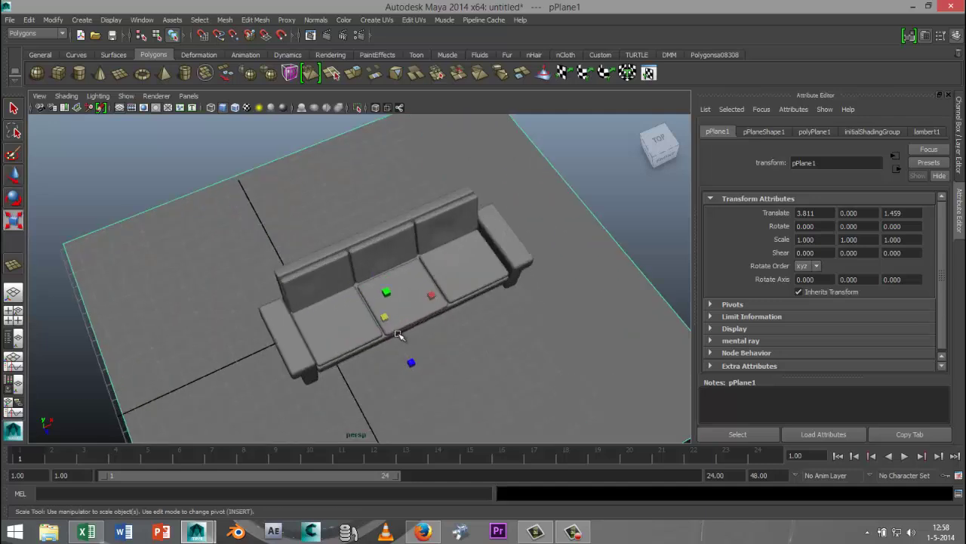
left_click_drag(384, 317, 813, 331)
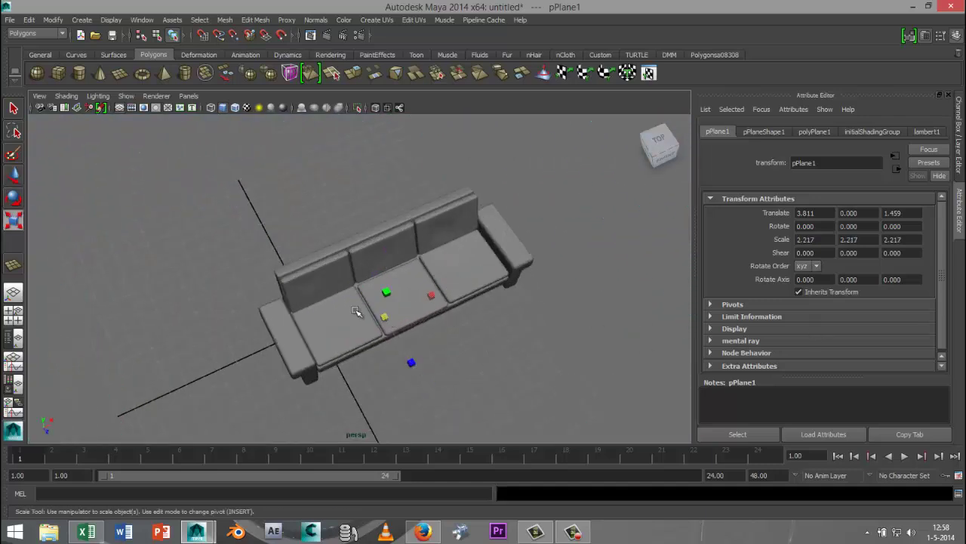
left_click_drag(381, 317, 638, 336)
scroll(414, 359, "down", 5)
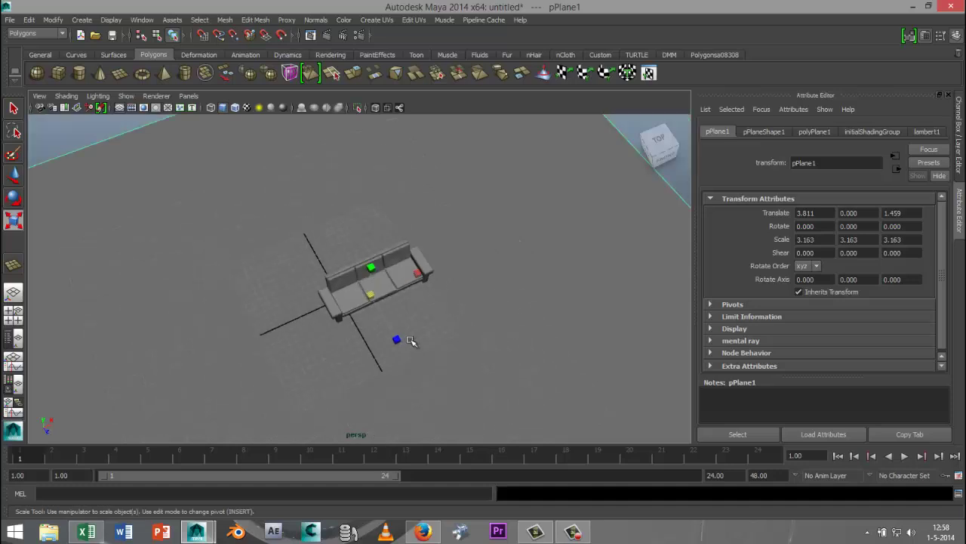
left_click_drag(370, 295, 587, 313)
scroll(477, 361, "up", 5)
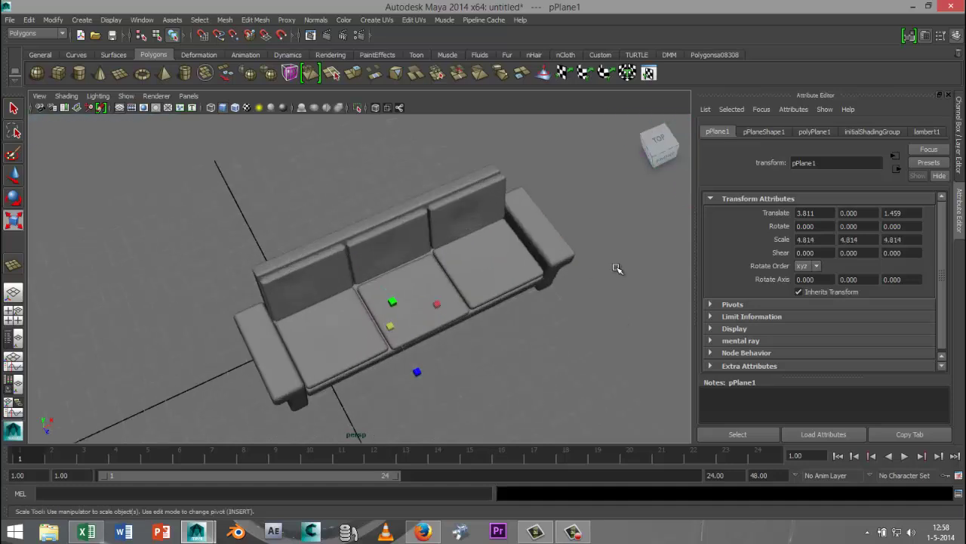
Assign a new Lambert material to the floor plane and set its color to white.
right_click_drag(617, 268, 631, 487)
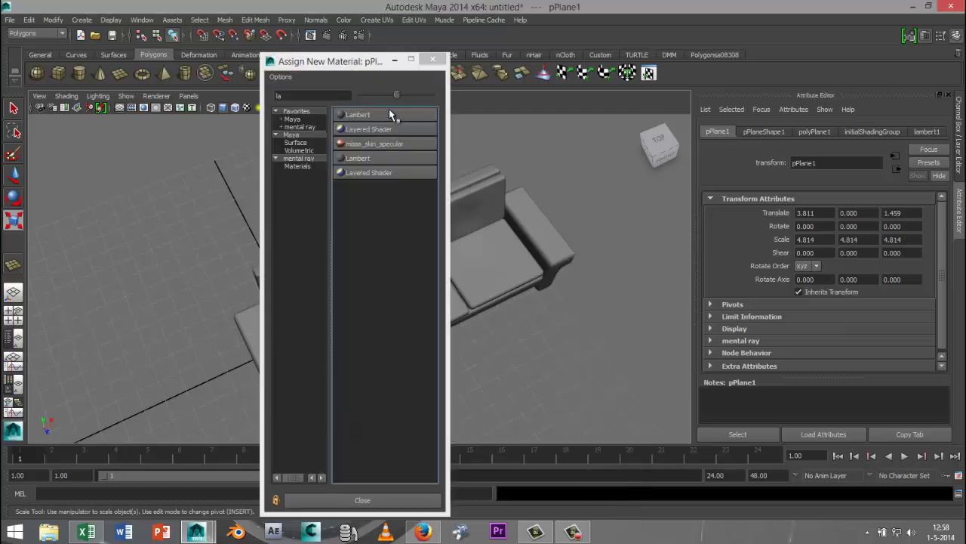
left_click(389, 114)
left_click(822, 273)
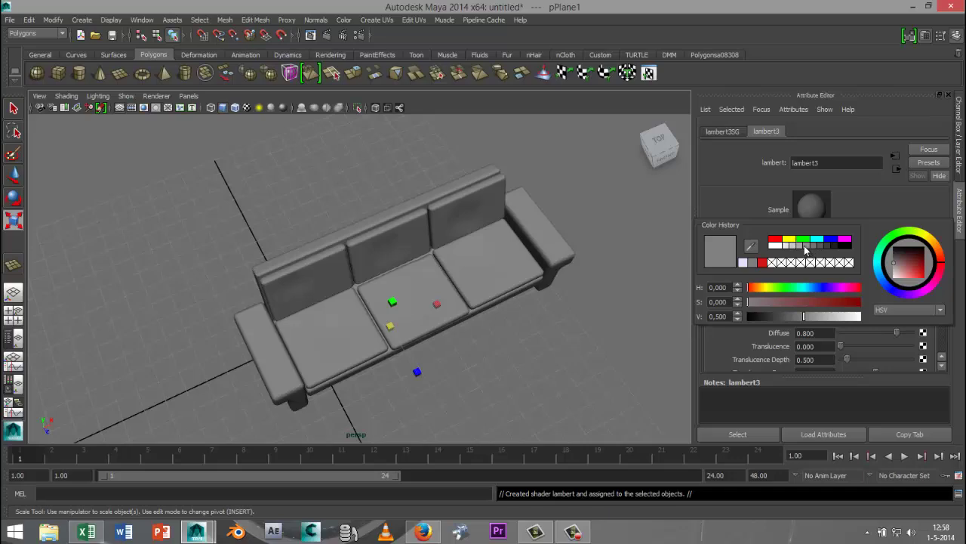
left_click(772, 246)
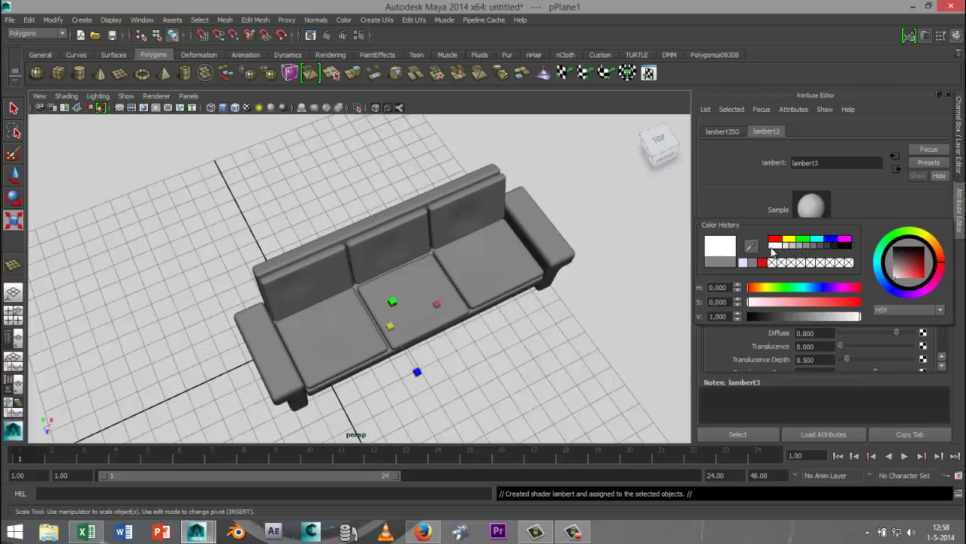
scroll(566, 363, "up", 2)
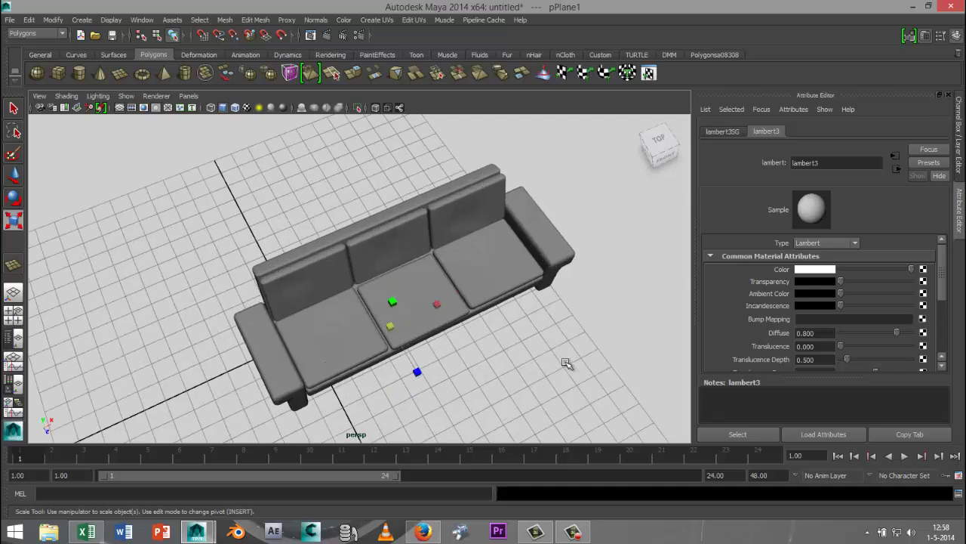
Create a point light and position it above and in front of the sofa at about Y 6.683 and Z 10.231.
left_click_drag(558, 370, 567, 330, "alt")
scroll(567, 330, "down", 3)
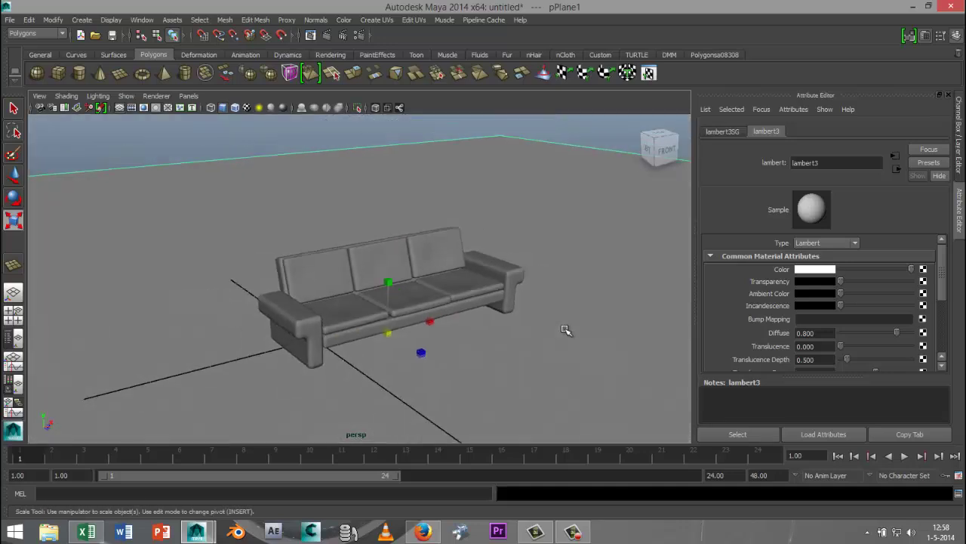
left_click(85, 21)
mouse_move(131, 72)
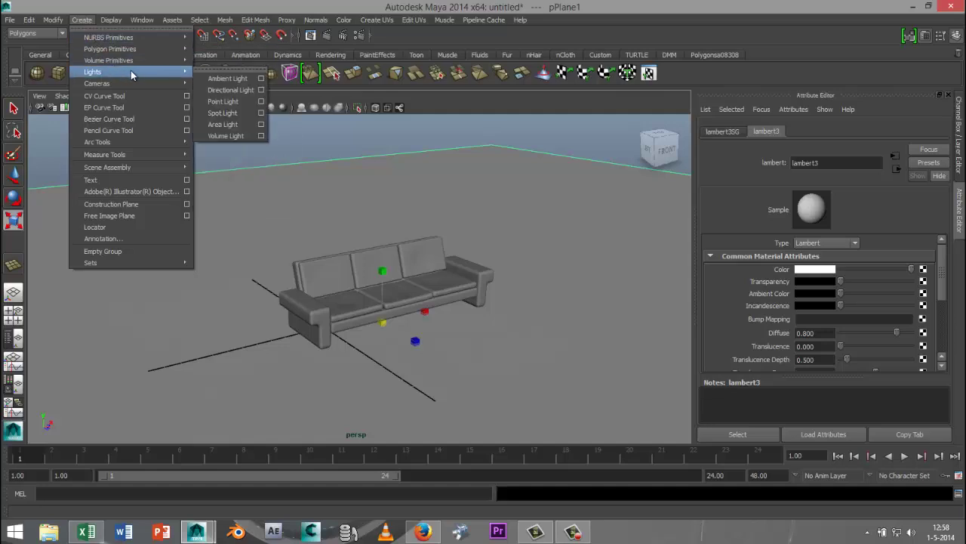
left_click(220, 101)
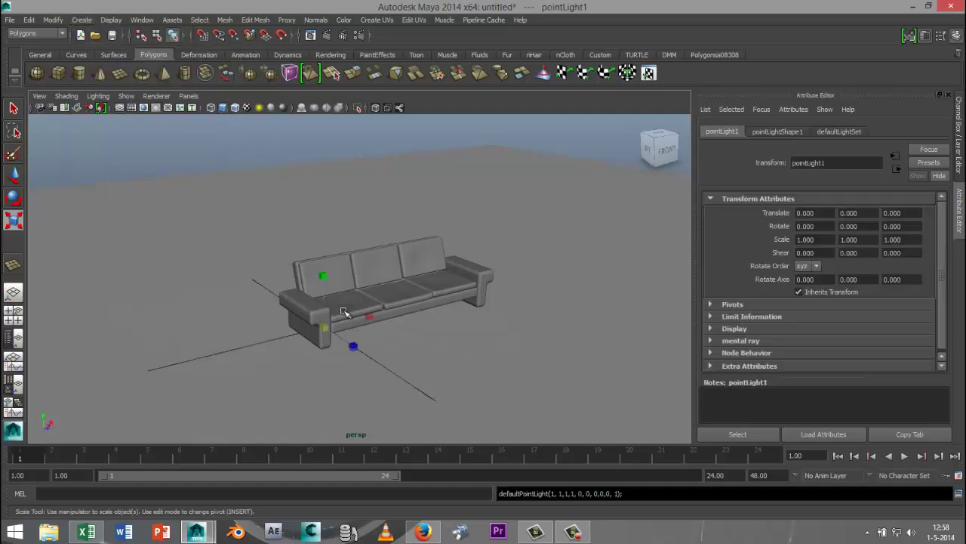
key("w")
left_click_drag(324, 287, 321, 197)
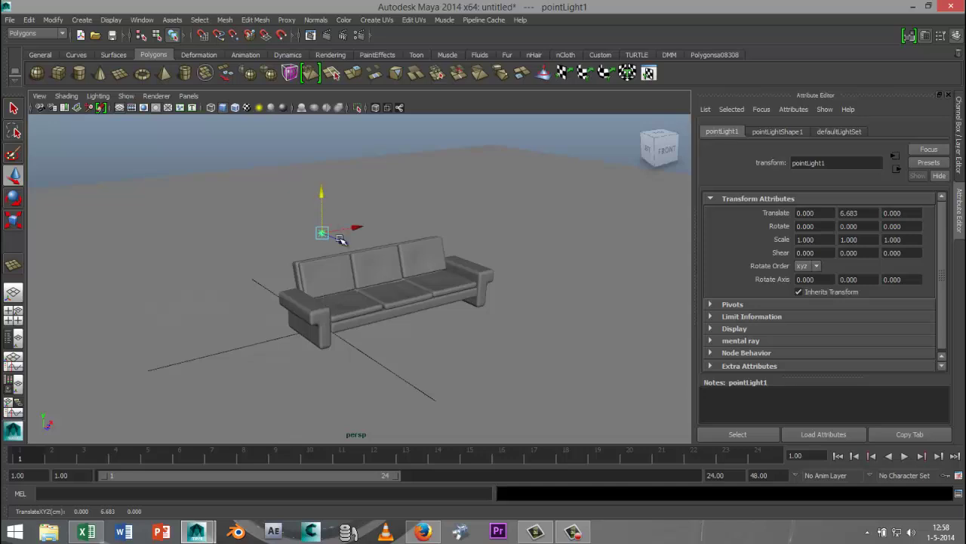
left_click_drag(340, 240, 428, 325)
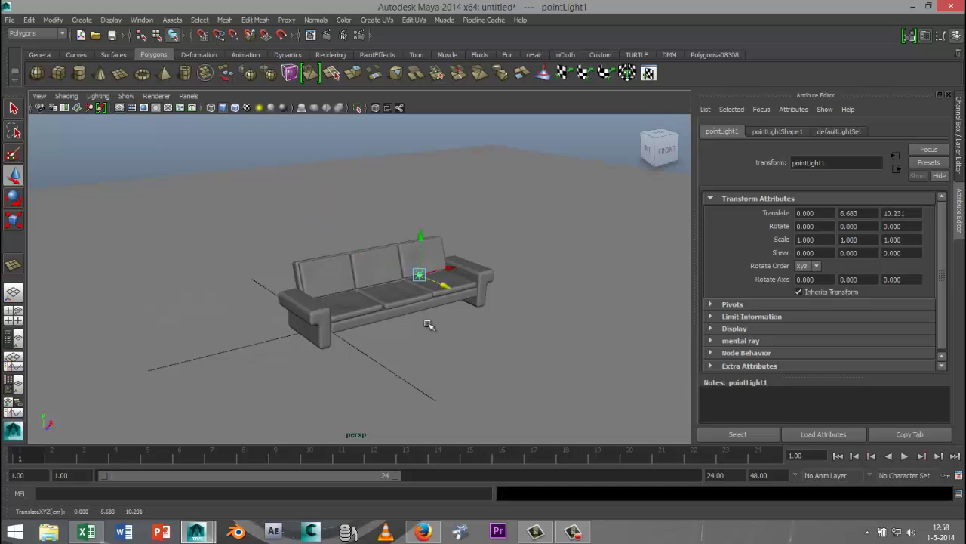
Duplicate the point light and shift the copy along X to about 7.069.
key("ctrl+d")
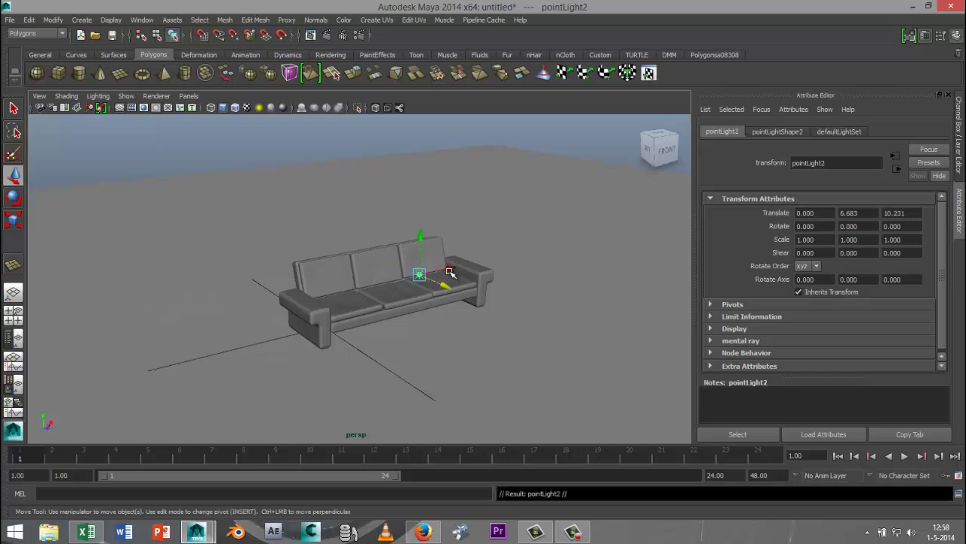
left_click_drag(450, 270, 542, 264)
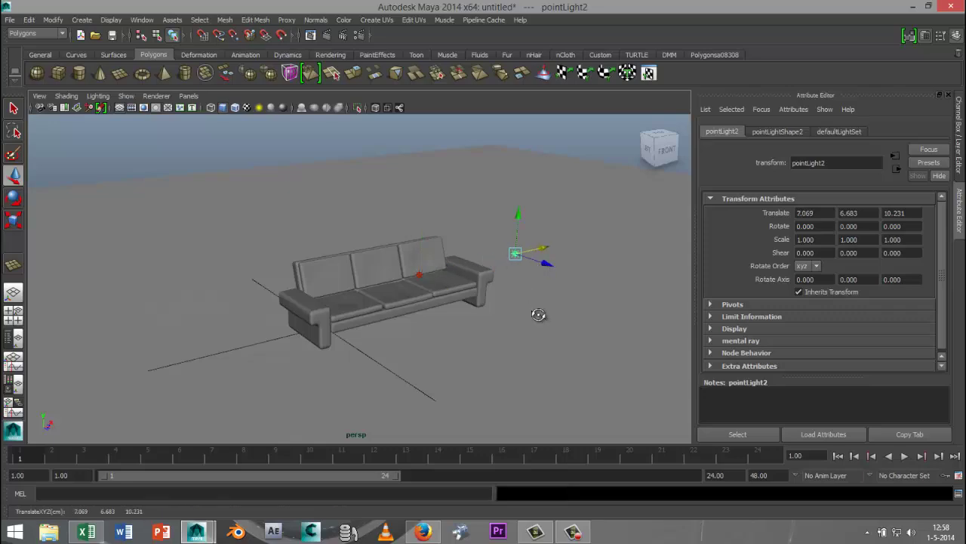
mouse_move(541, 315)
left_mouse_down("alt")
mouse_move(509, 367)
mouse_move(509, 341)
mouse_move(535, 321)
left_mouse_up("alt")
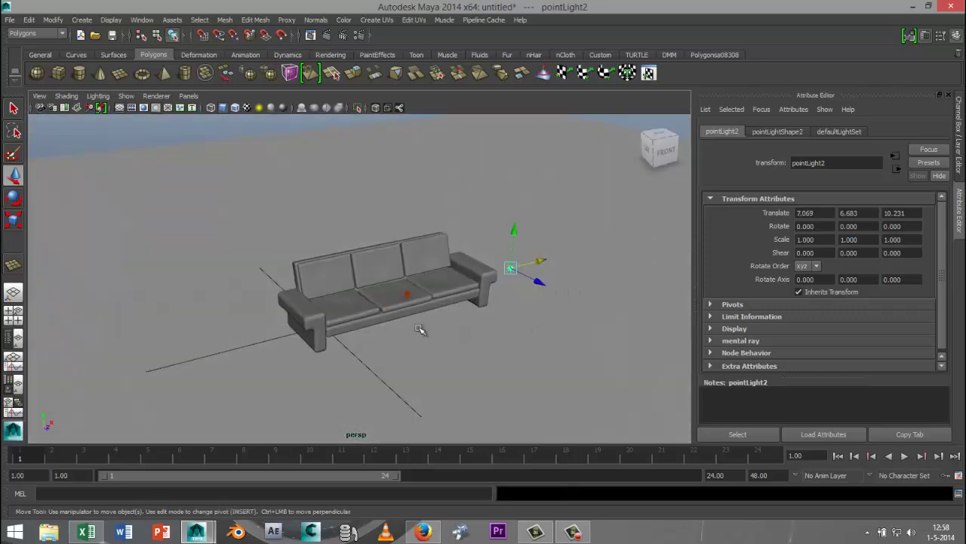
Enable depth map shadows on the original point light.
left_click(407, 294)
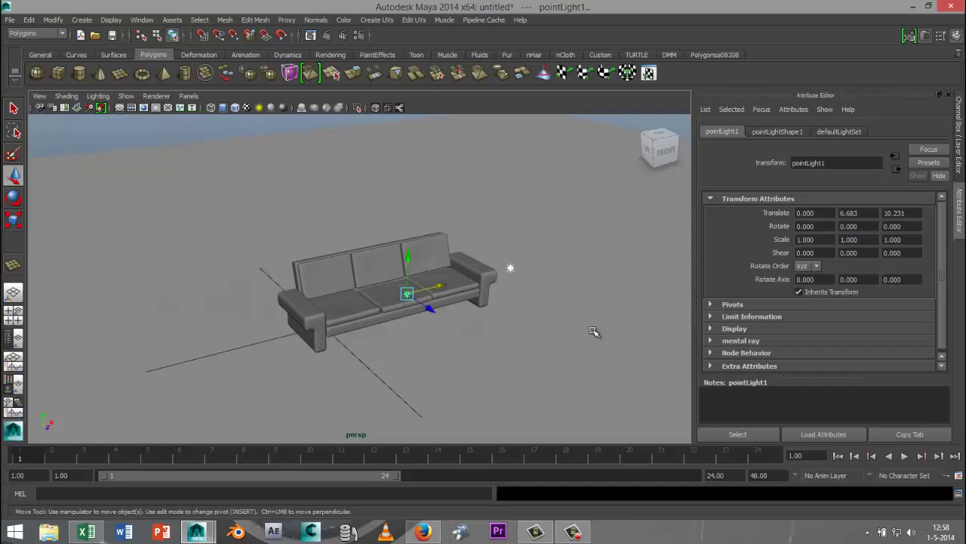
left_click(797, 133)
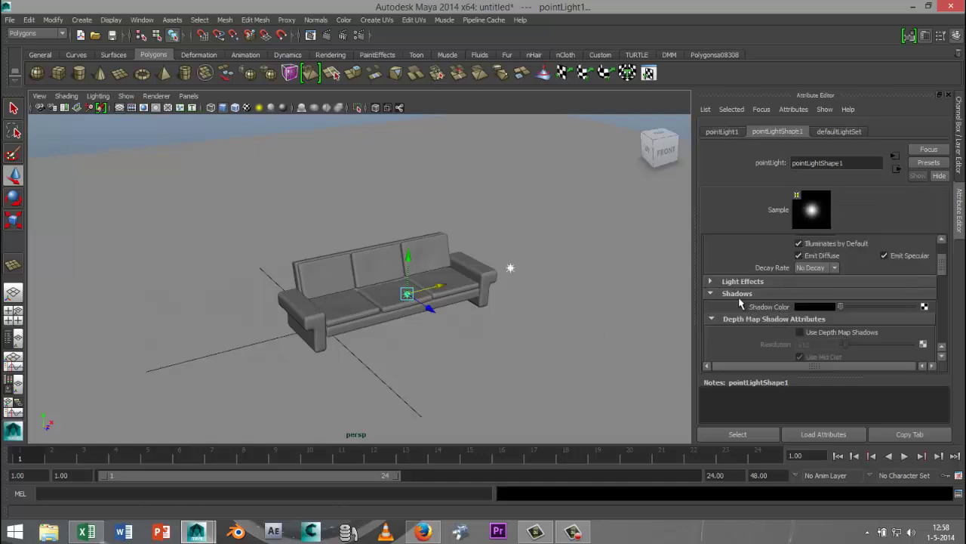
left_click(799, 333)
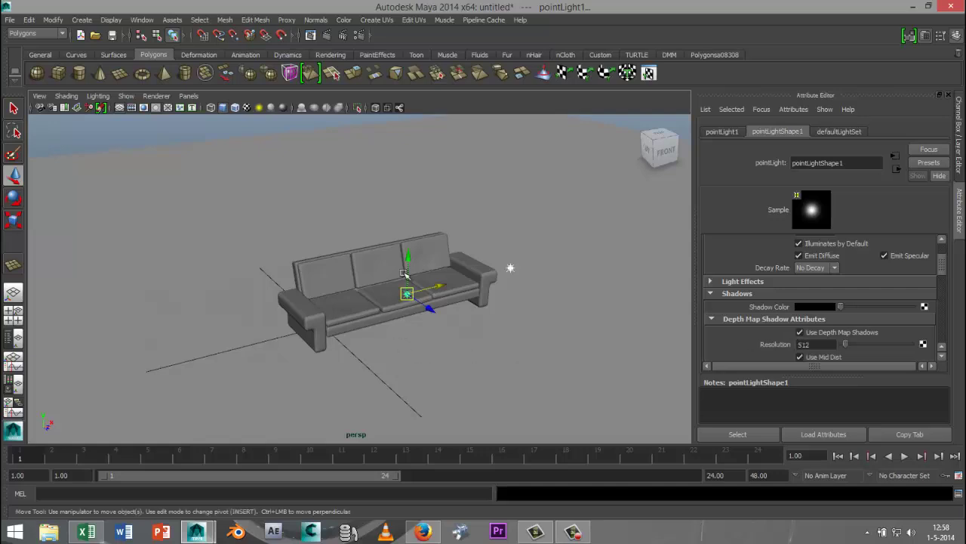
Add a Leather texture as the bump map of the sofa's lambert2 material.
left_click(377, 265)
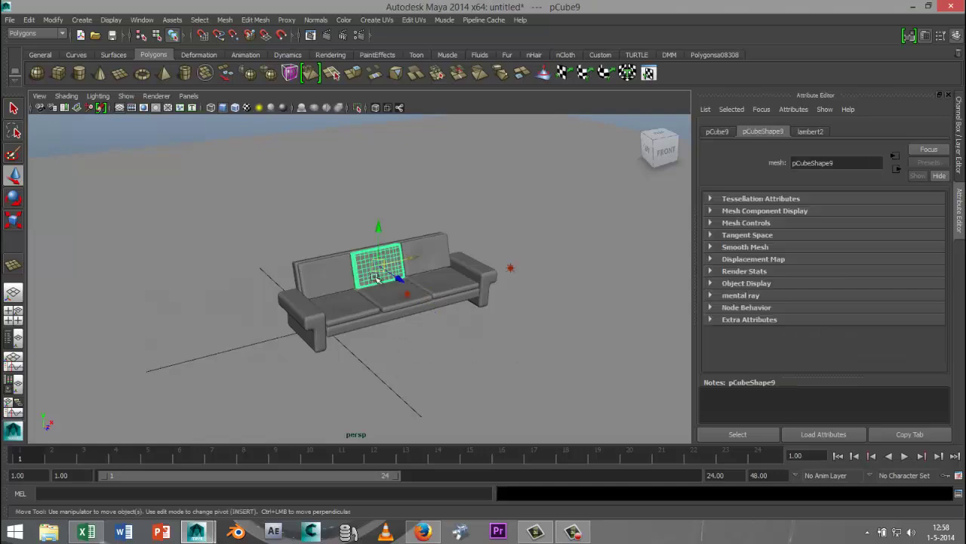
left_click(811, 132)
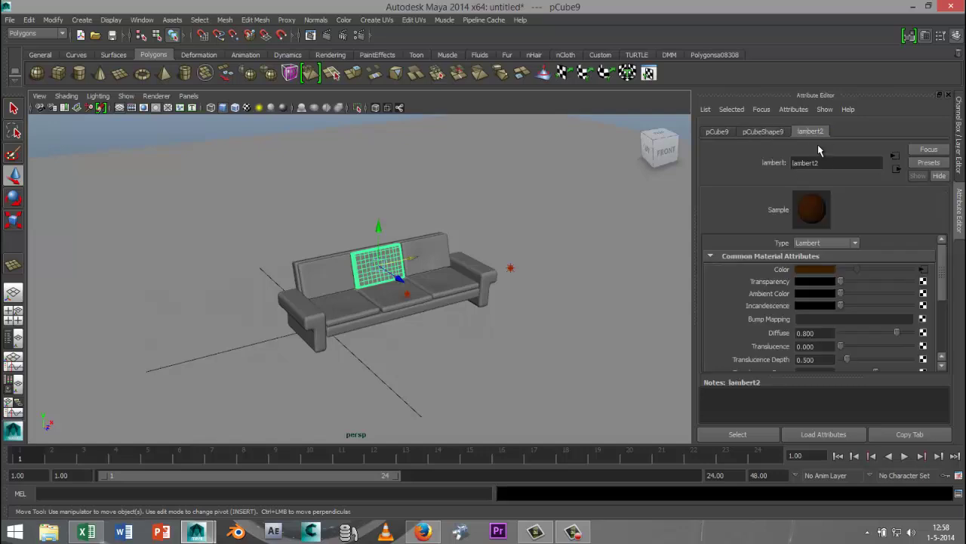
left_click(924, 320)
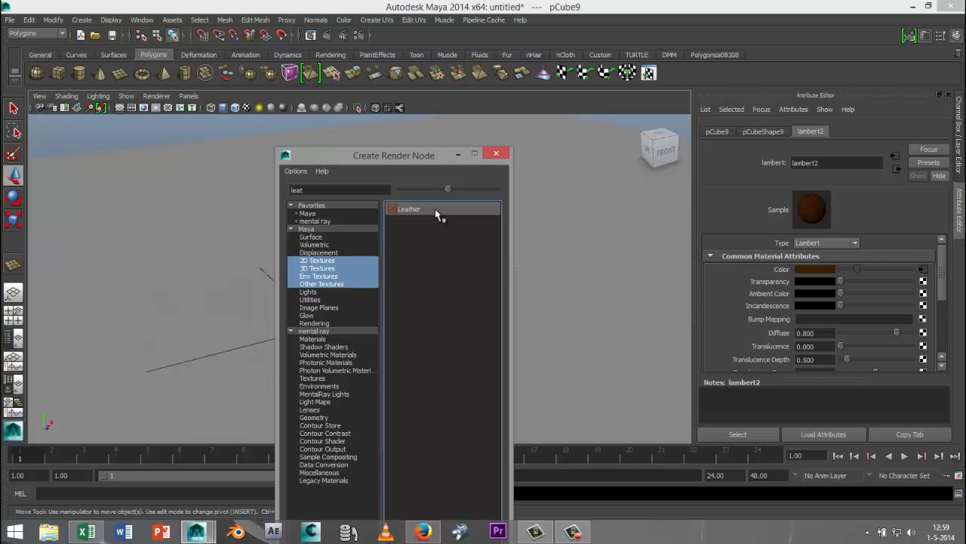
left_click(435, 209)
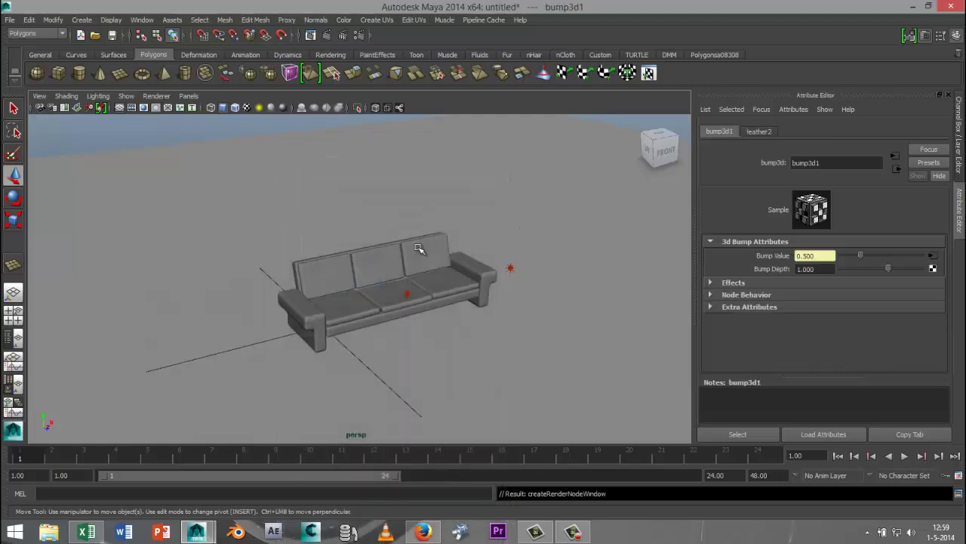
Frame the sofa close up in a low three-quarter front view for rendering.
left_click_drag(412, 364, 436, 353, "alt")
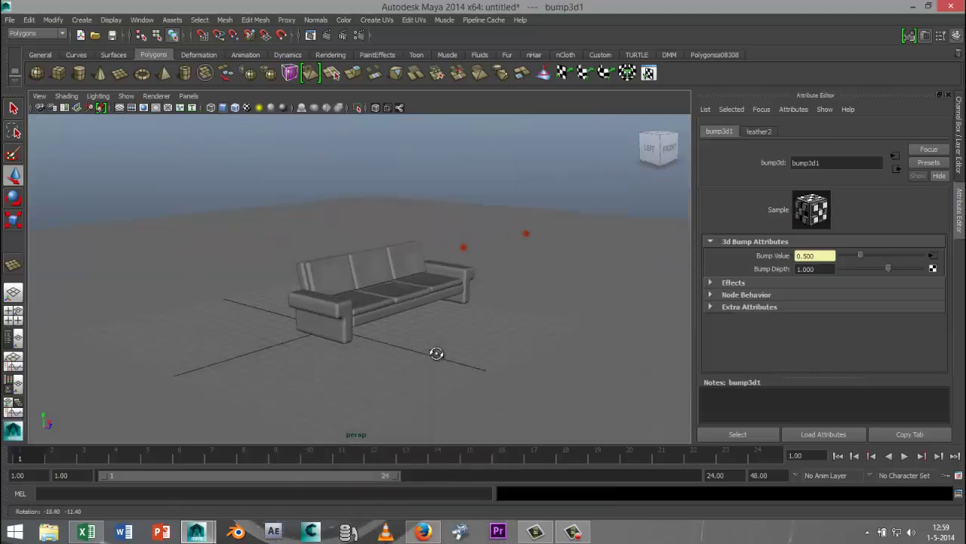
scroll(436, 354, "up", 5)
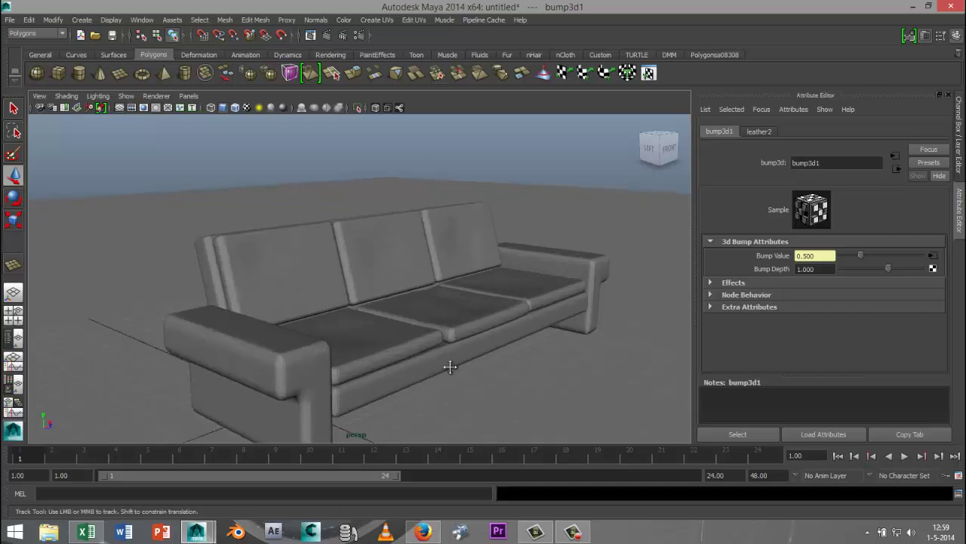
scroll(458, 300, "up", 6)
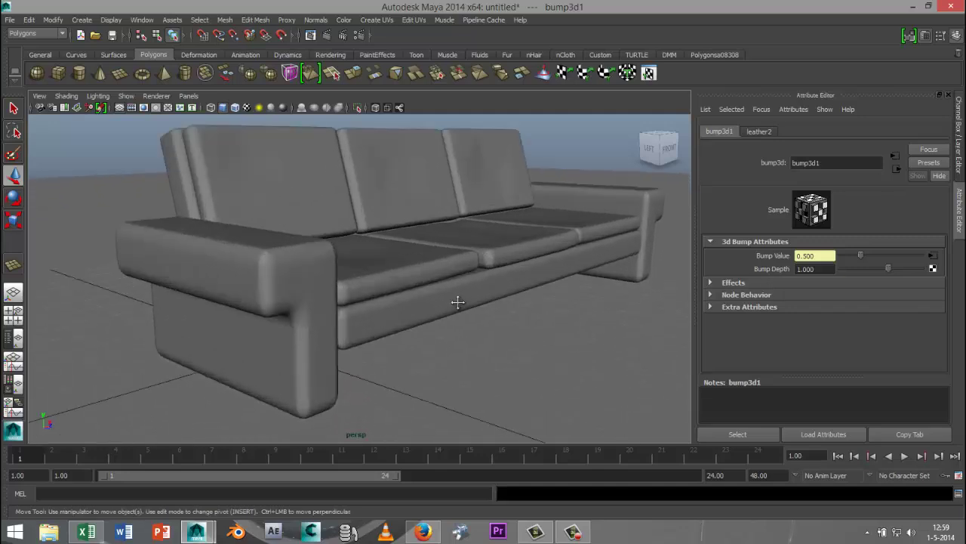
middle_click_drag(457, 302, 432, 327, "alt")
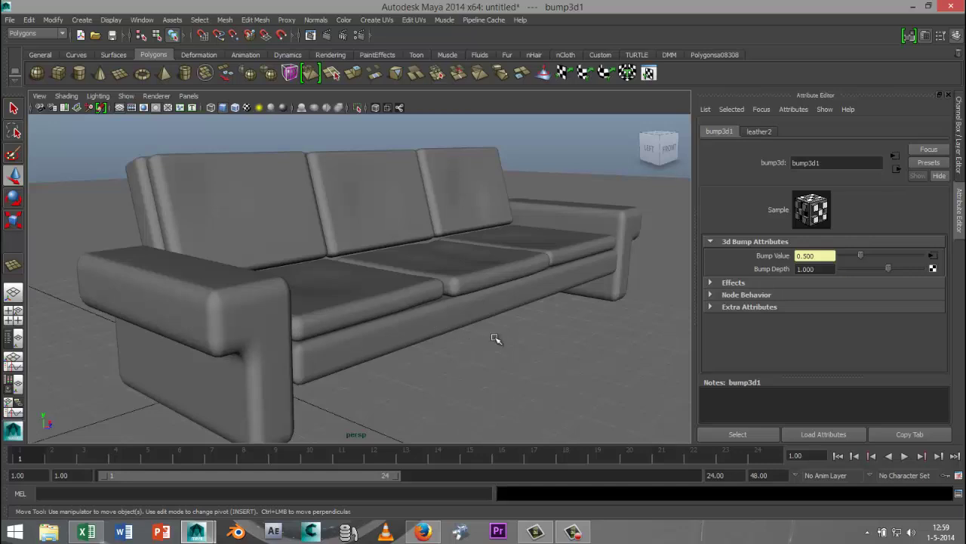
Set the renderer to mental ray and raise the unified sampling quality.
left_click(360, 38)
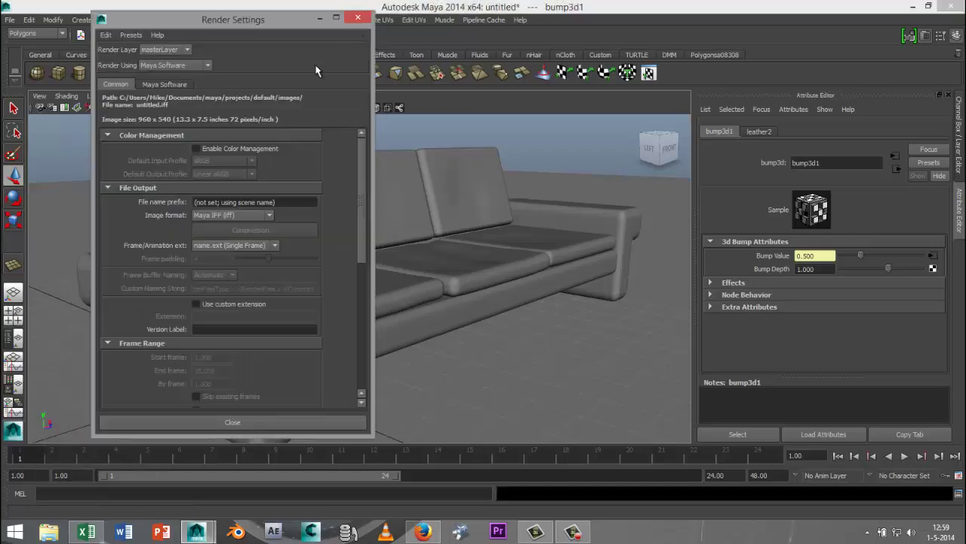
left_click(208, 65)
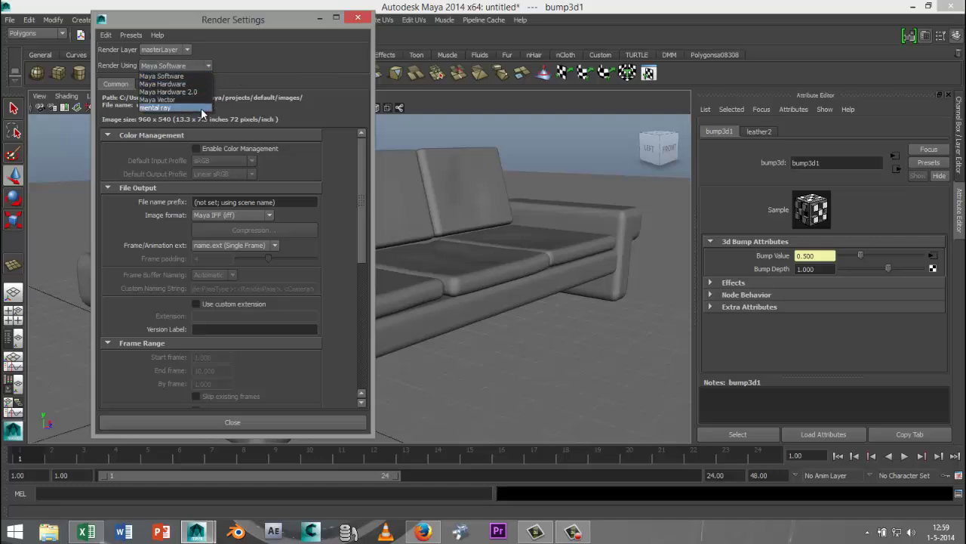
left_click(202, 109)
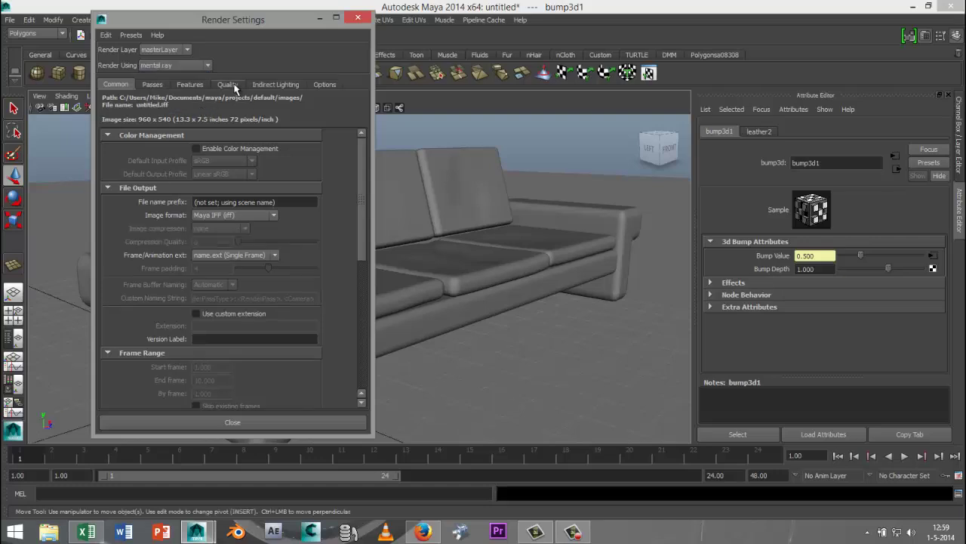
left_click(228, 84)
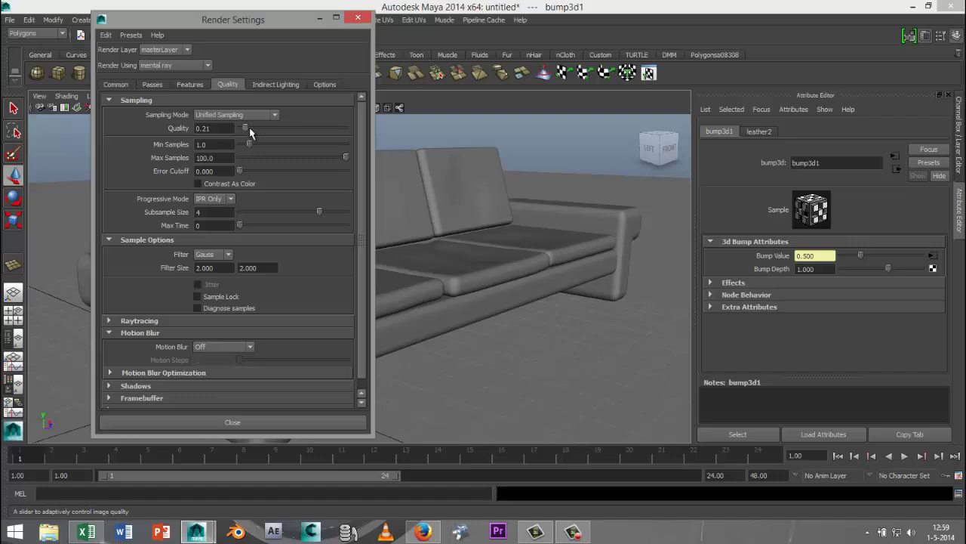
left_click_drag(252, 127, 293, 143)
Check the output image size in the render settings and render the current frame.
left_click(119, 87)
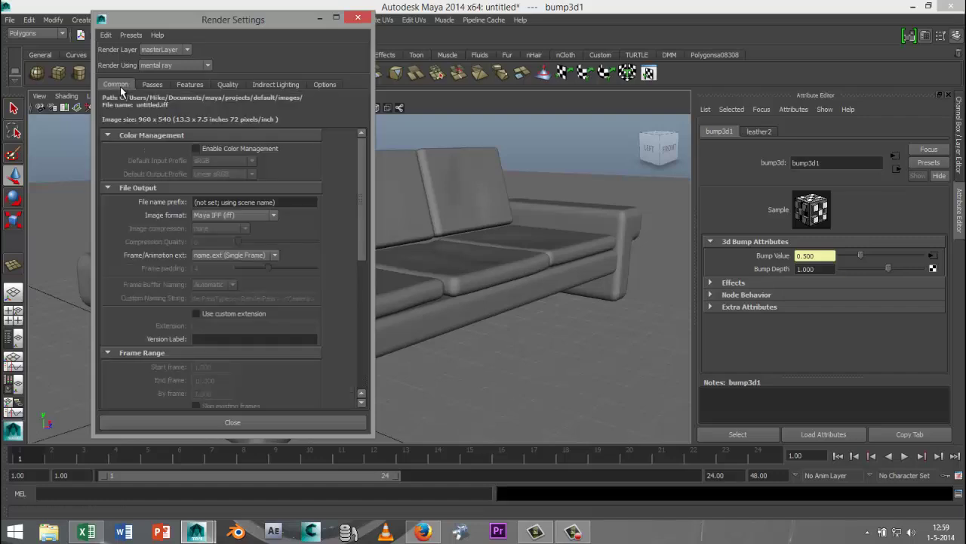
scroll(244, 245, "down", 3)
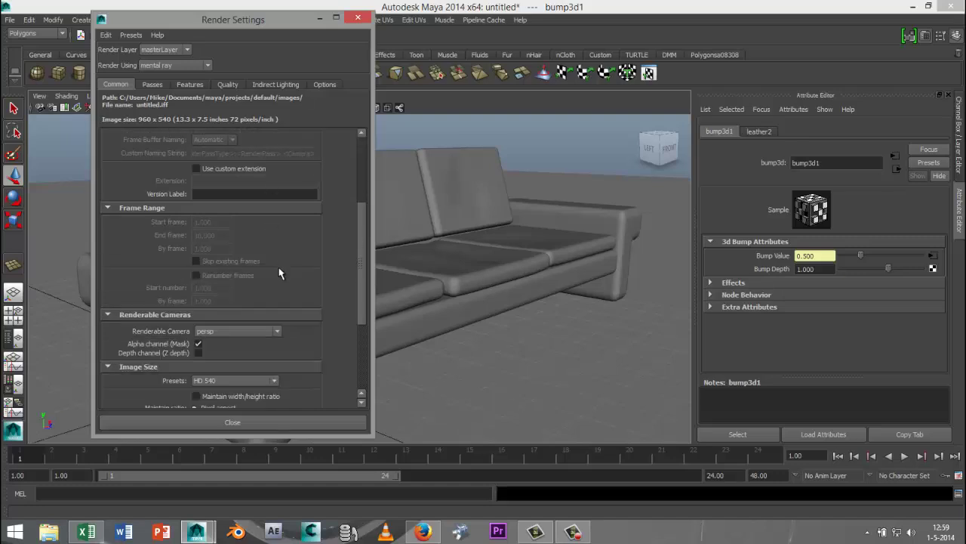
scroll(279, 273, "down", 2)
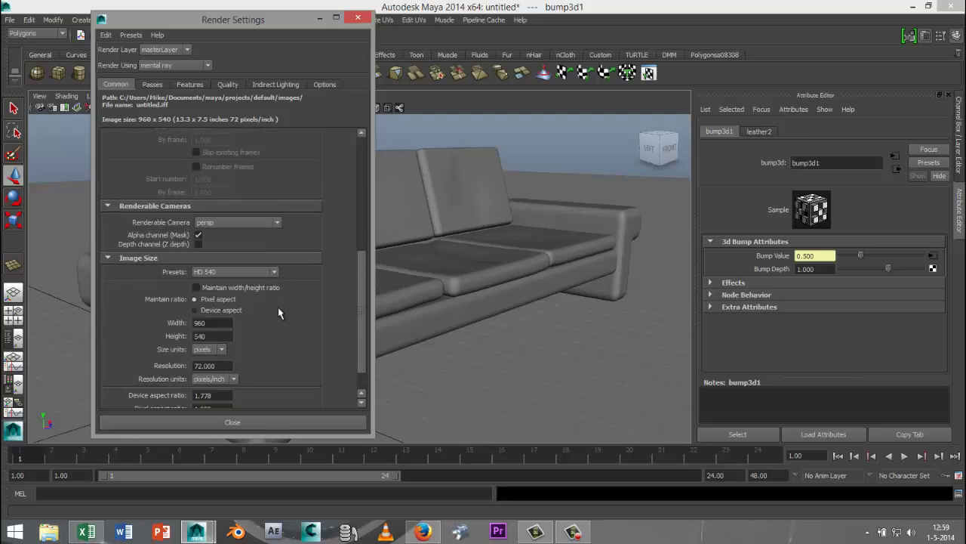
left_click(264, 423)
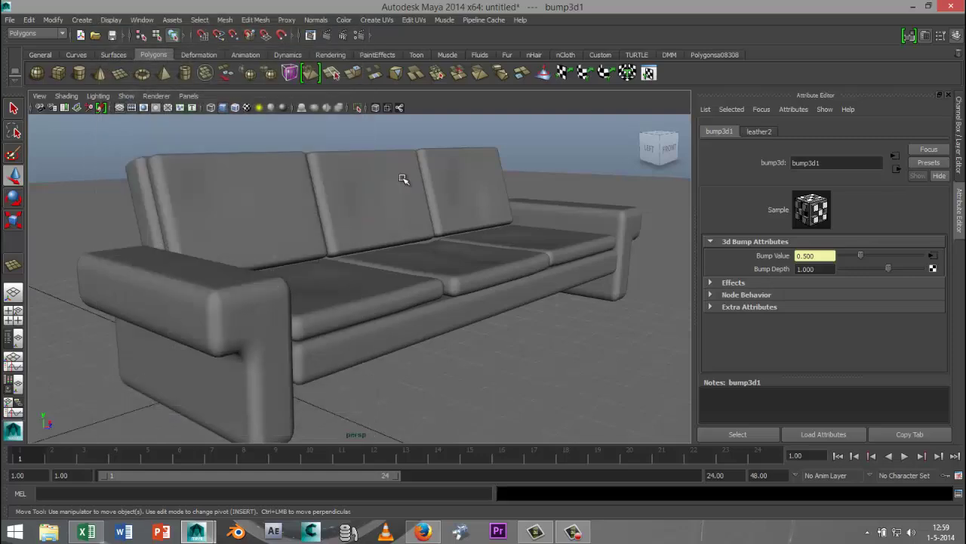
left_click(327, 36)
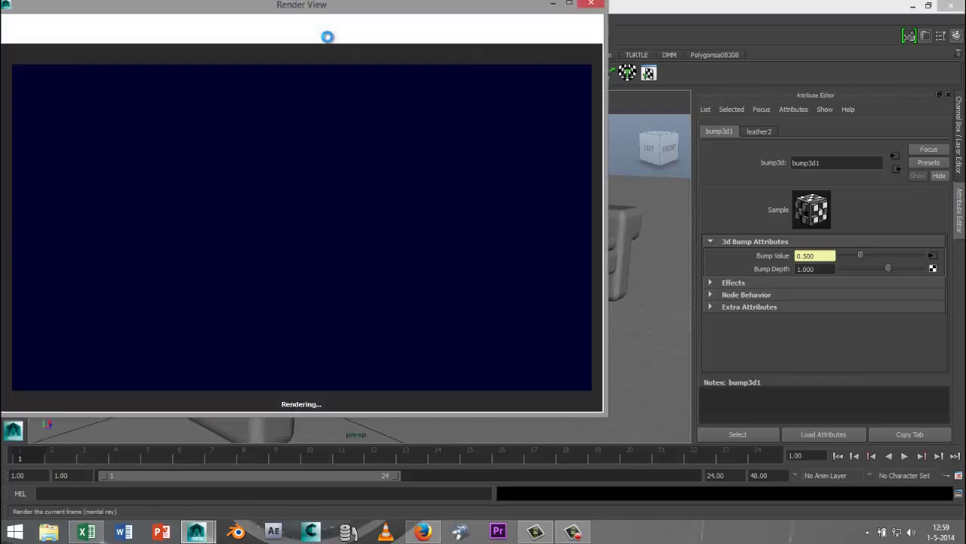